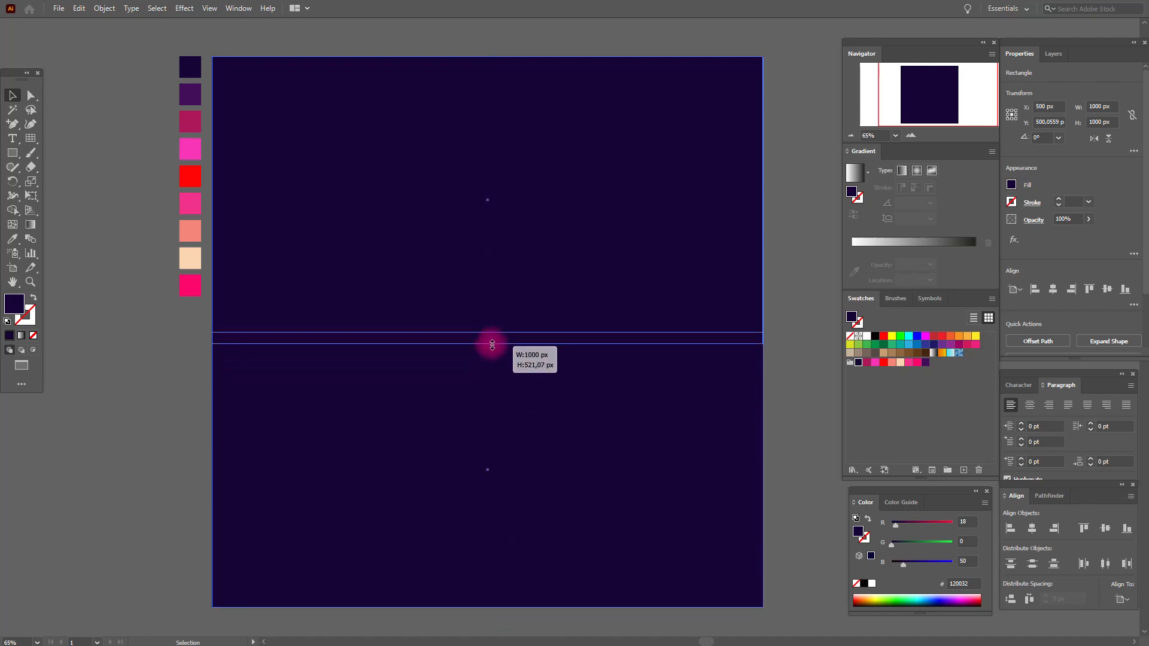
Fill the upper-half background rectangle with a linear gradient at a 90° angle
click(810, 328)
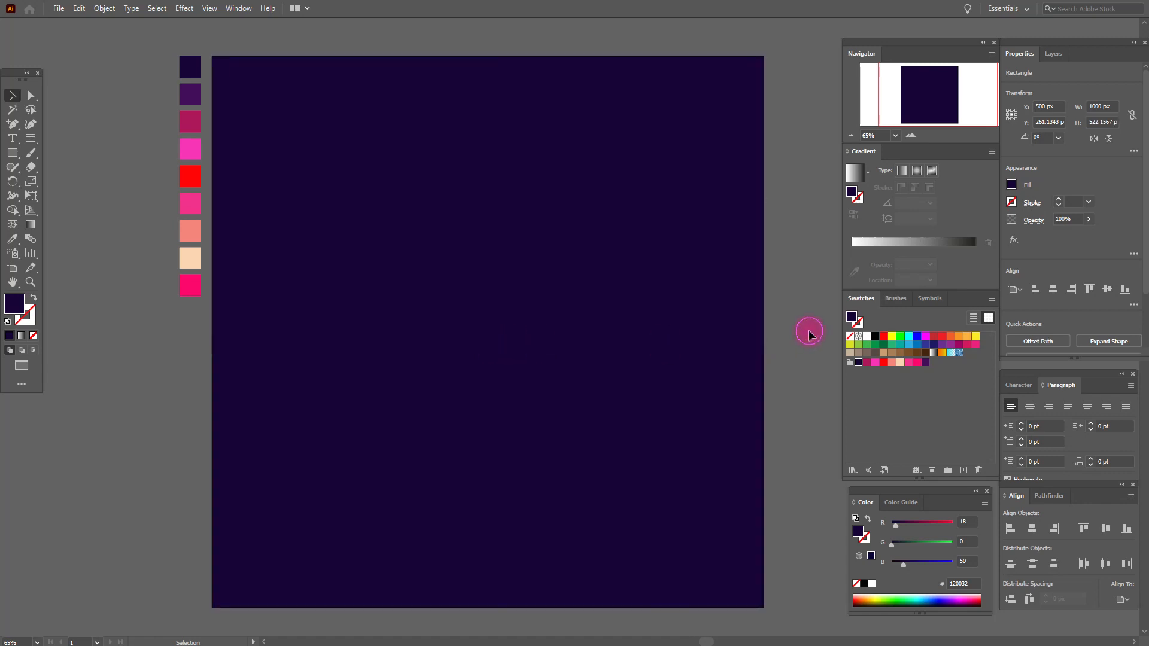
click(704, 202)
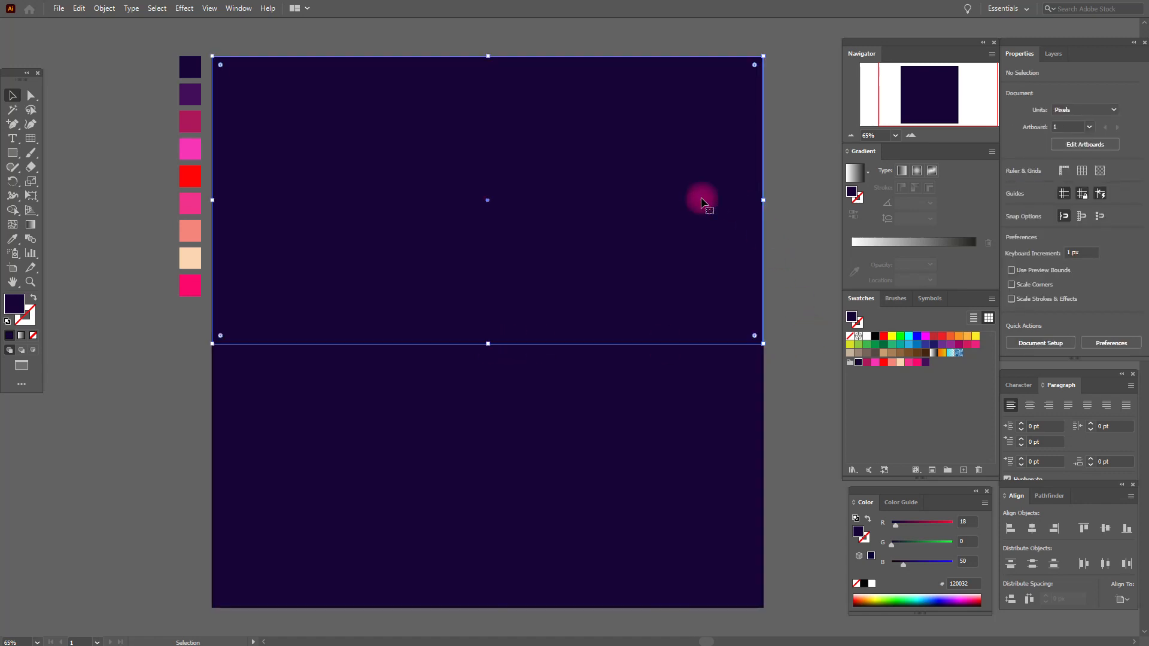
click(857, 173)
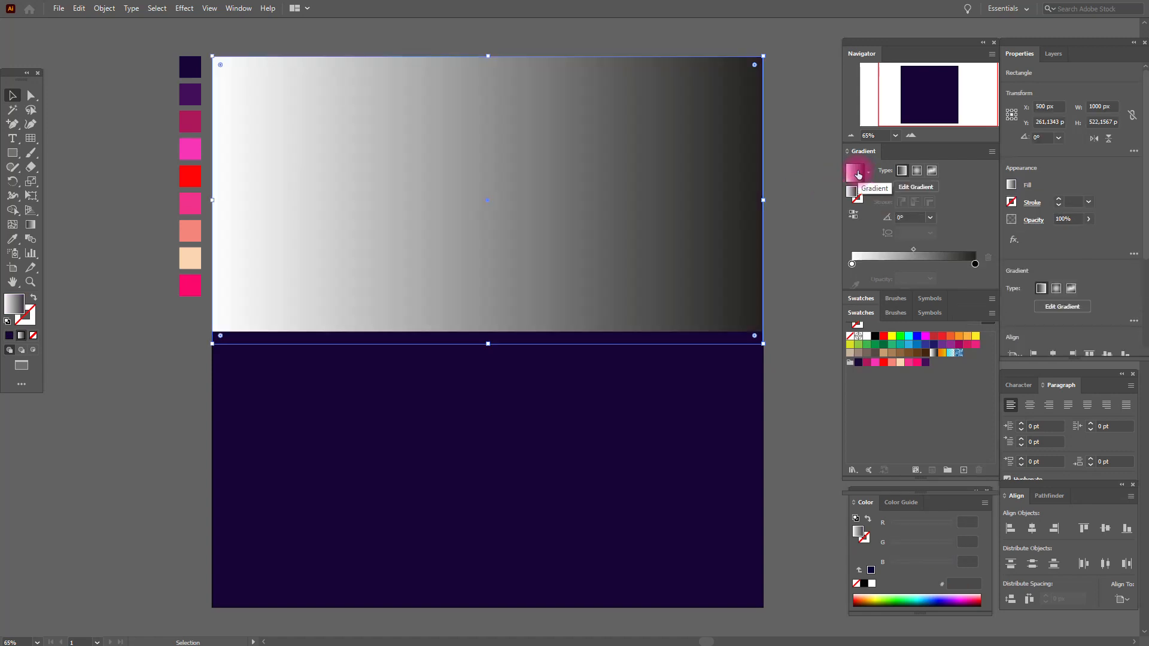
click(882, 219)
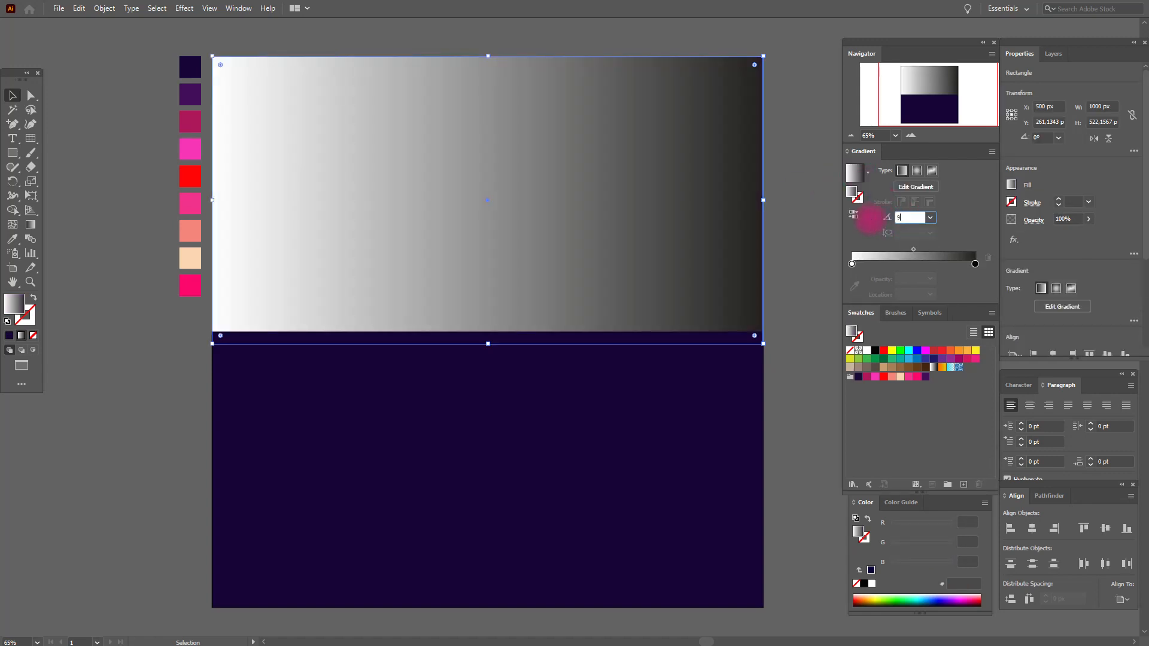
text(90)
key(Return)
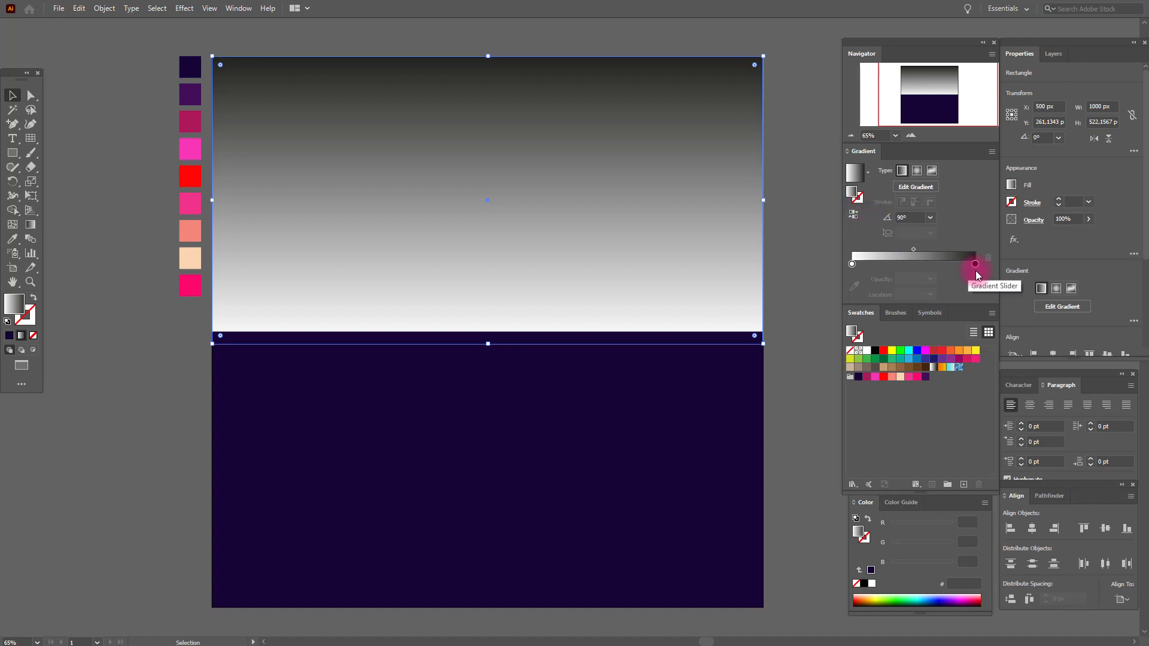
Build the sky gradient from pink f731b4 through crimson to dark navy, shifting crimson toward the pink end and the crimson-navy midpoint to about 35%
click(859, 377)
drag(859, 377, 974, 266)
click(868, 381)
drag(868, 382, 913, 264)
click(877, 380)
drag(878, 378, 852, 265)
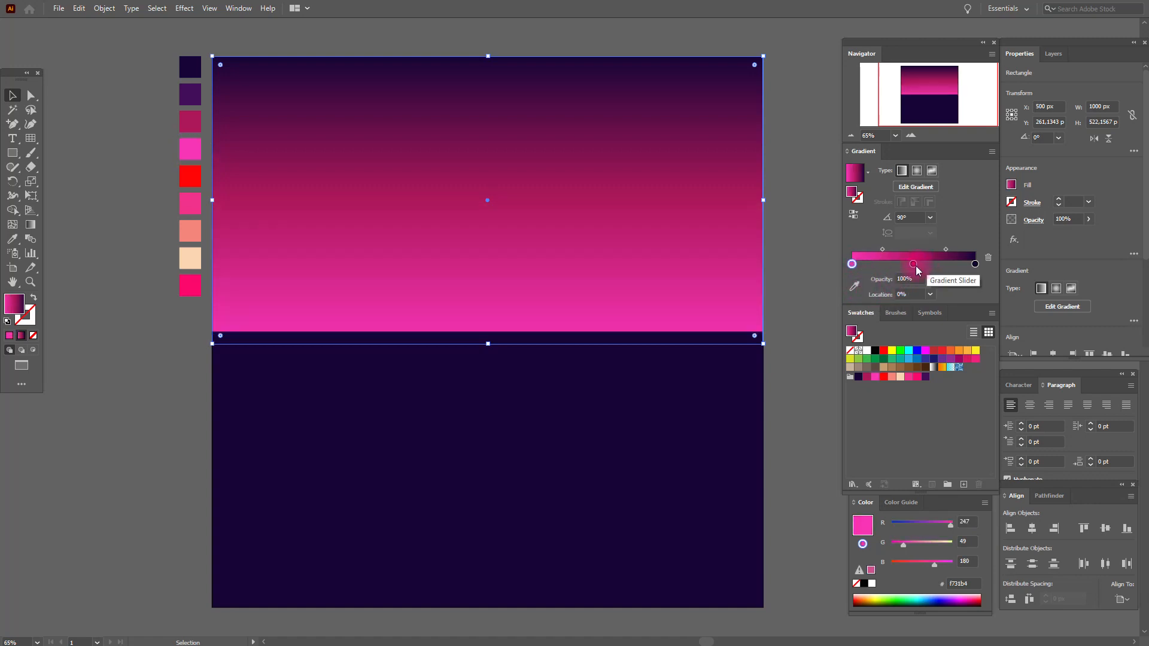
mouse_move(914, 263)
mouse_down()
mouse_move(888, 264)
mouse_move(920, 251)
mouse_up()
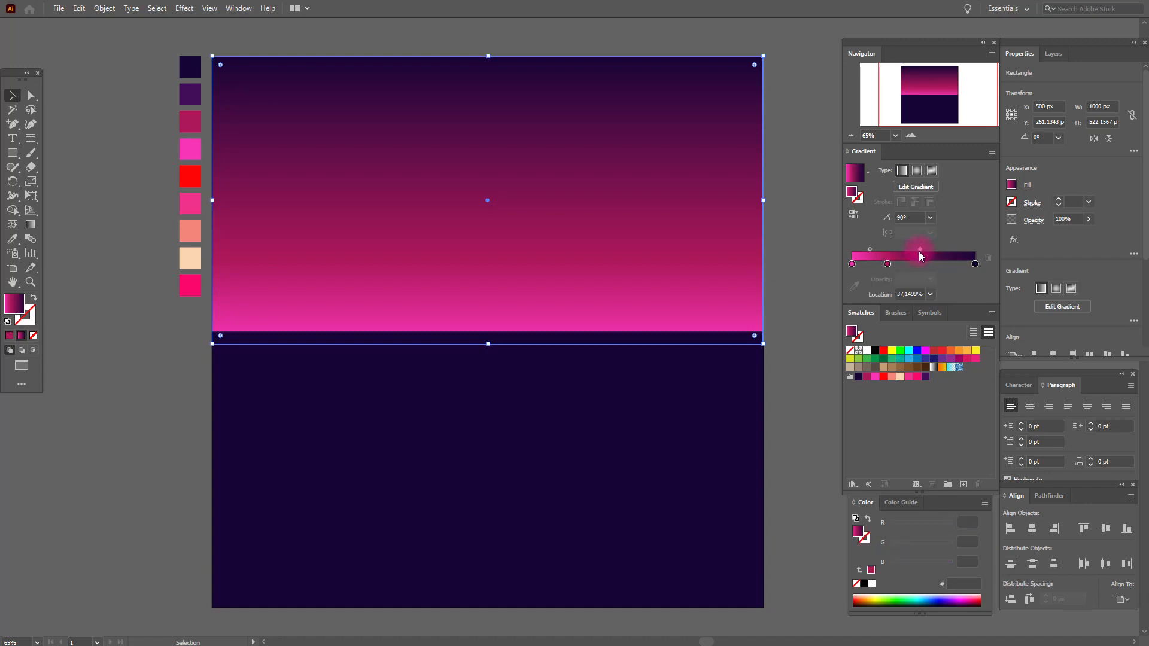
click(809, 231)
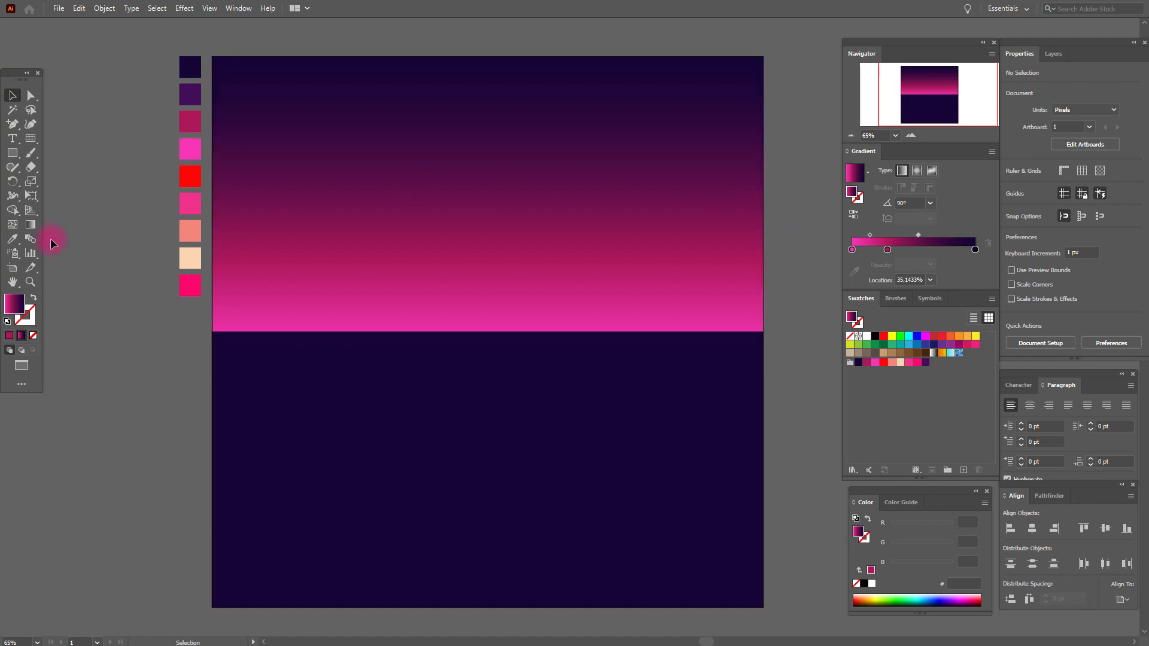
Draw a peach fcd4b1 circle about 594 px in diameter and place it near the artboard's centre over the horizon
click(12, 239)
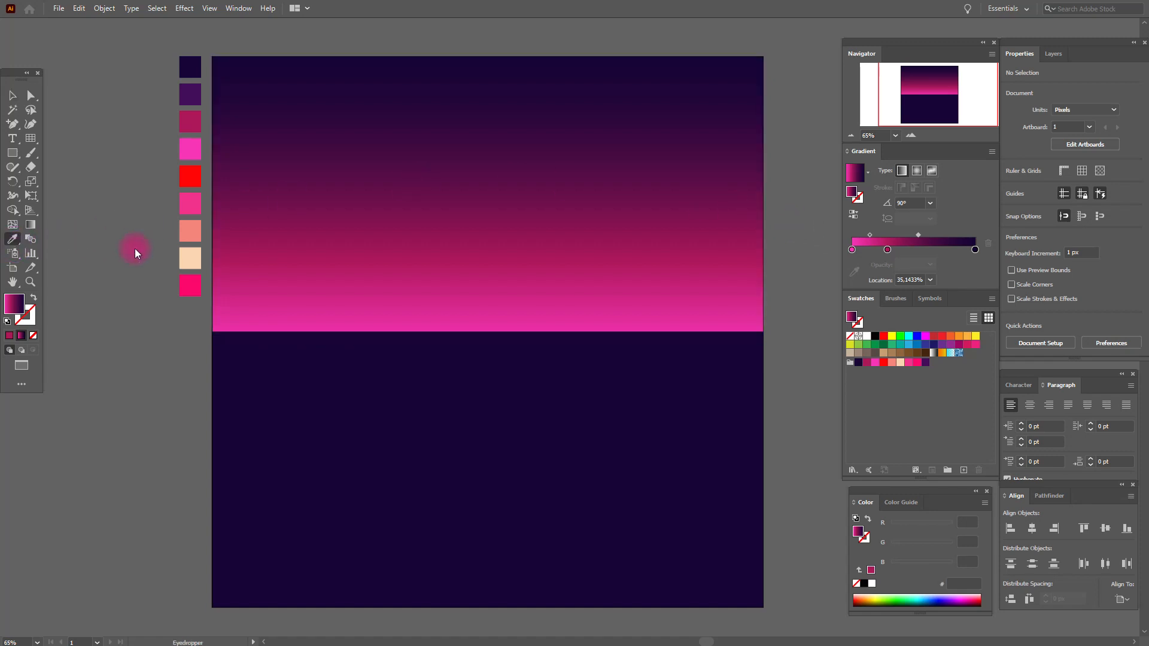
click(192, 258)
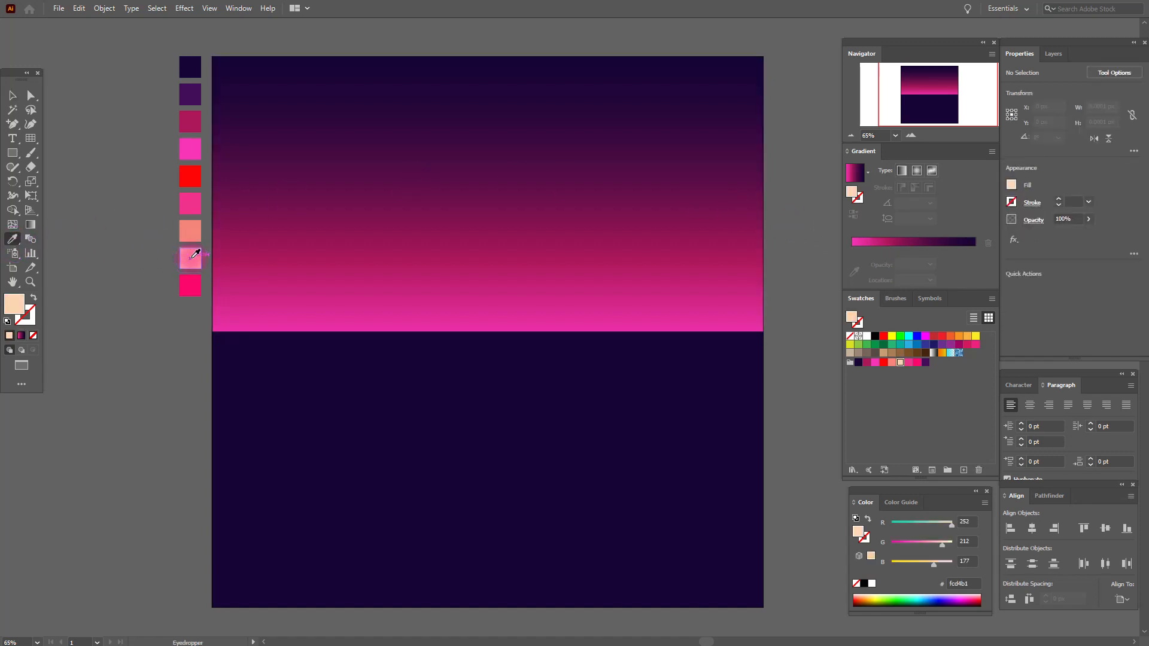
click(12, 153)
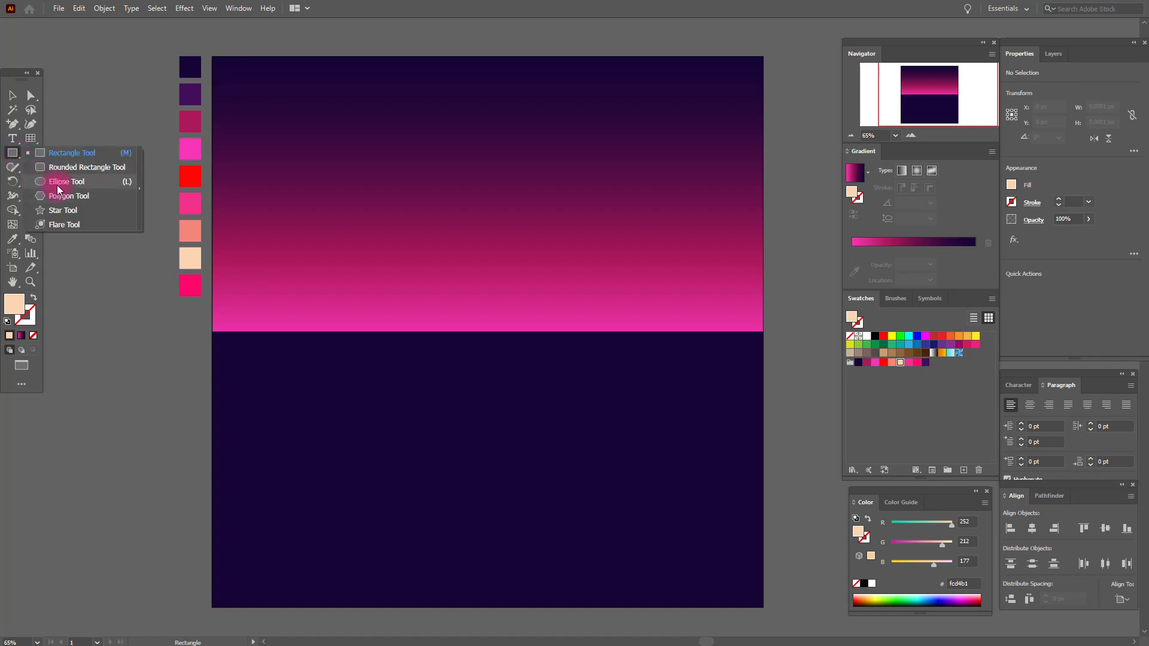
click(58, 182)
drag(371, 150, 646, 472)
click(13, 95)
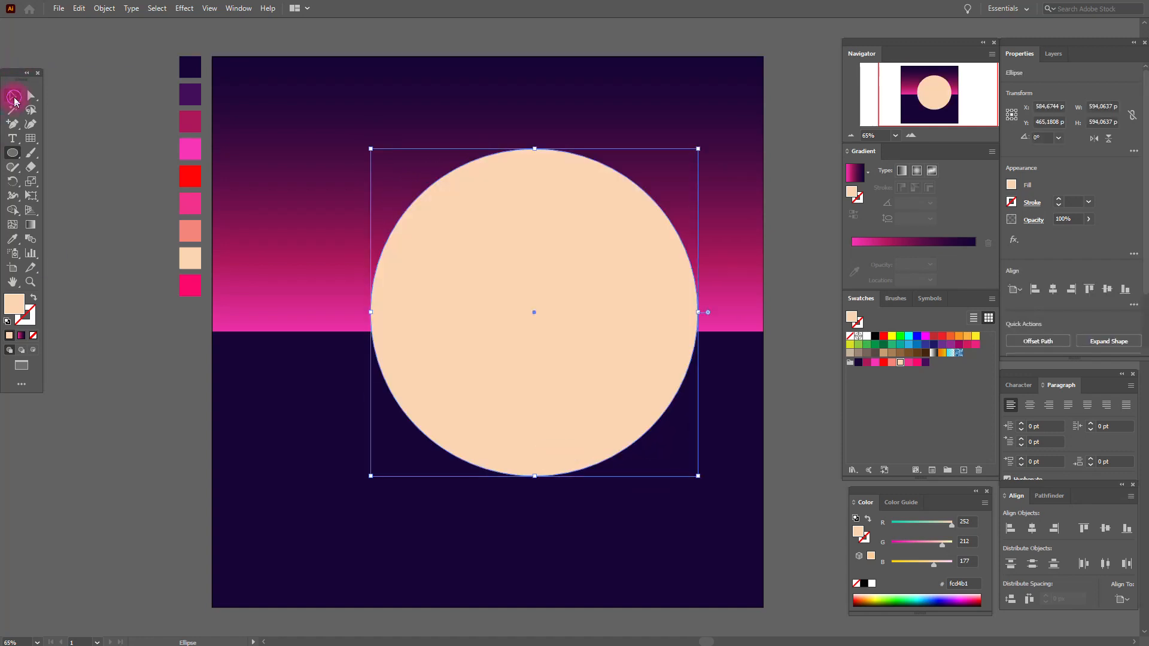
drag(638, 284, 594, 263)
click(800, 279)
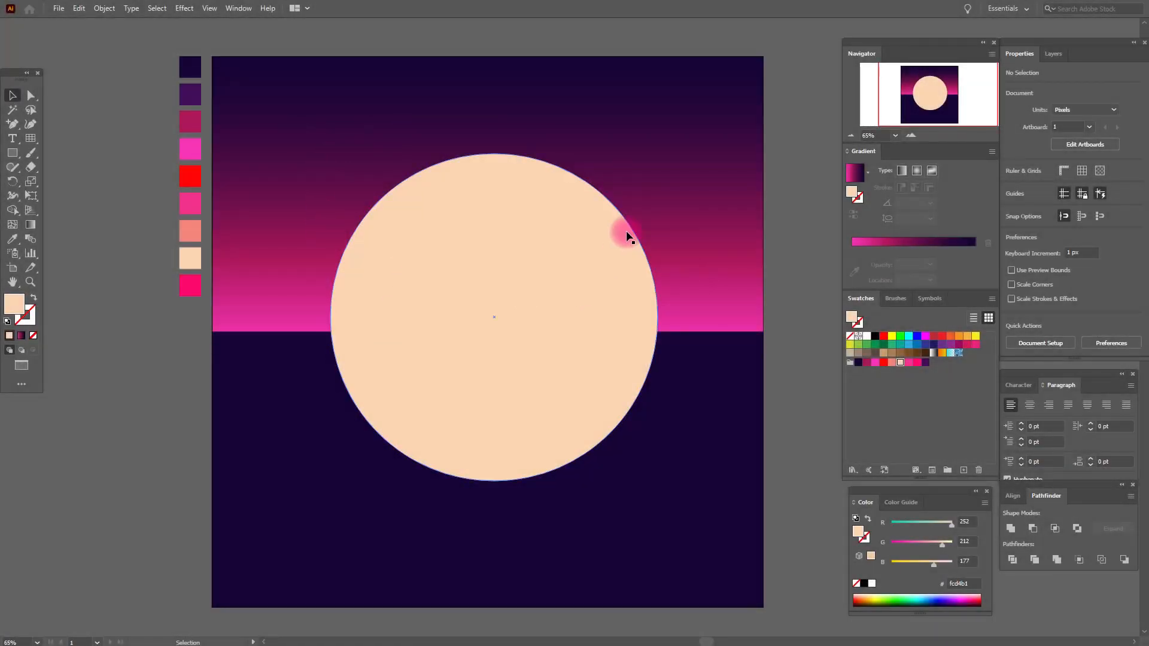
Draw a thin horizontal bar about 809 px wide across the circle's upper part and copy it downward to make five stacked bars
click(11, 153)
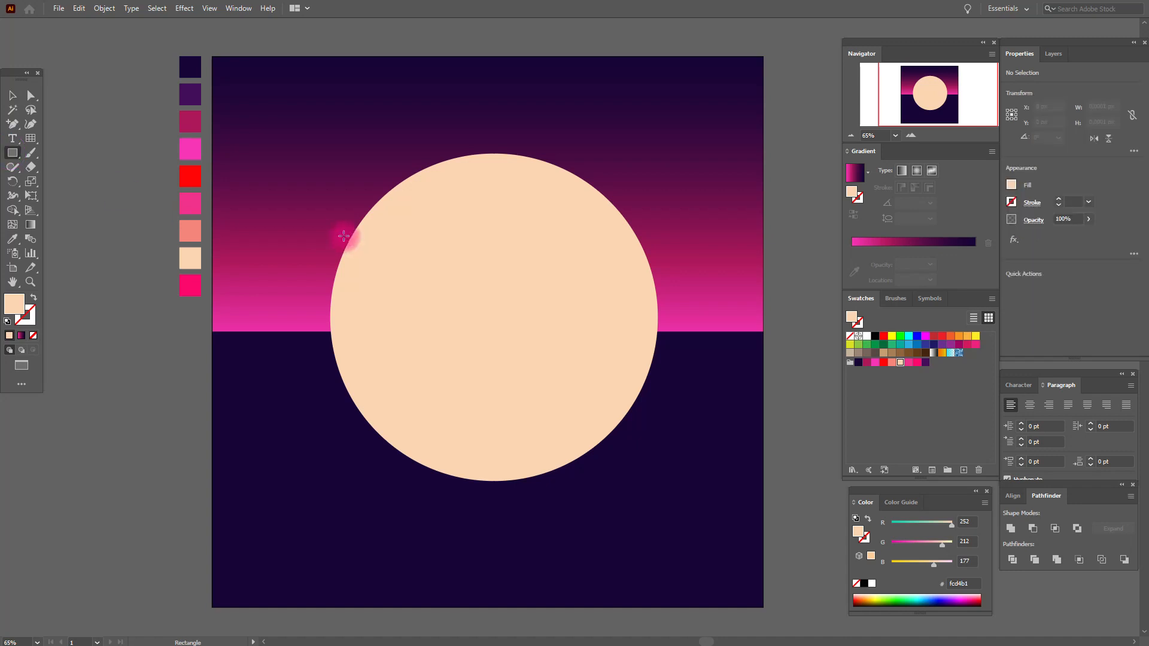
drag(279, 193, 726, 208)
click(12, 95)
drag(580, 203, 574, 326)
Distribute the five bars evenly by their vertical centres
shift+click(688, 289)
shift+click(695, 257)
shift+click(699, 227)
shift+click(705, 201)
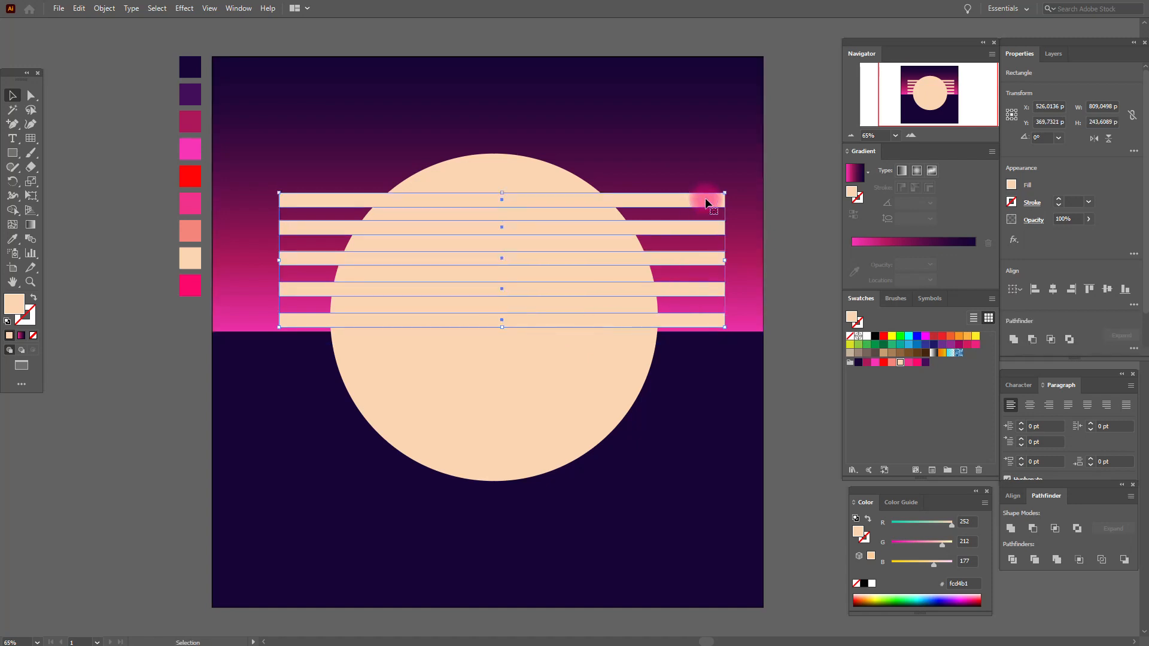
click(1012, 496)
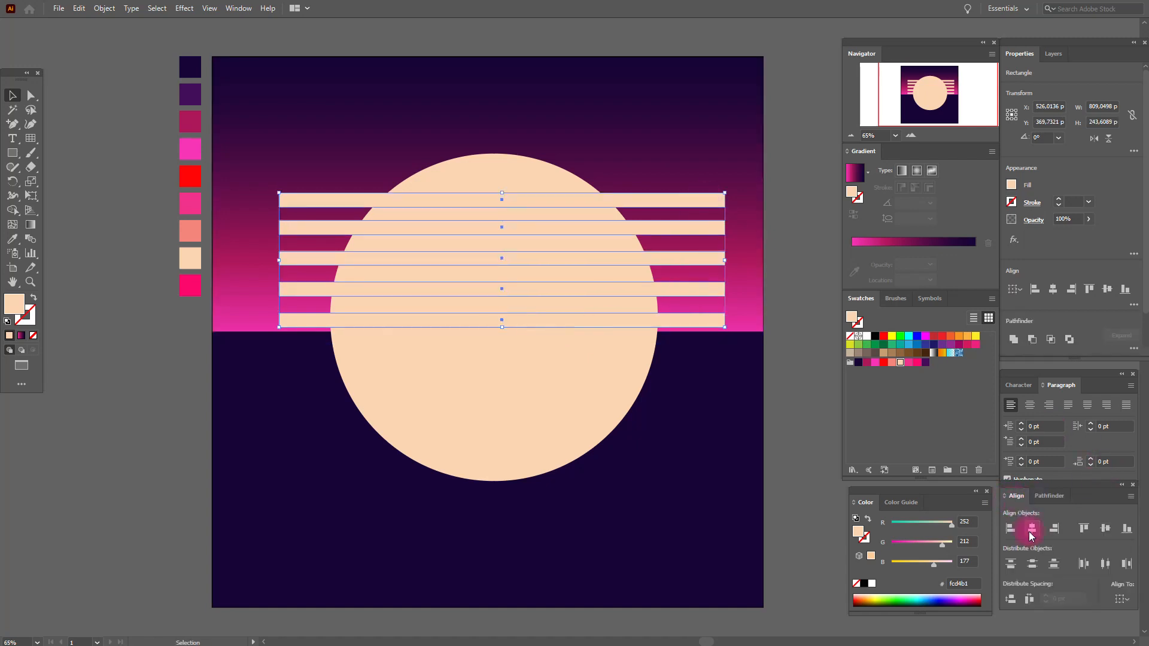
click(1033, 565)
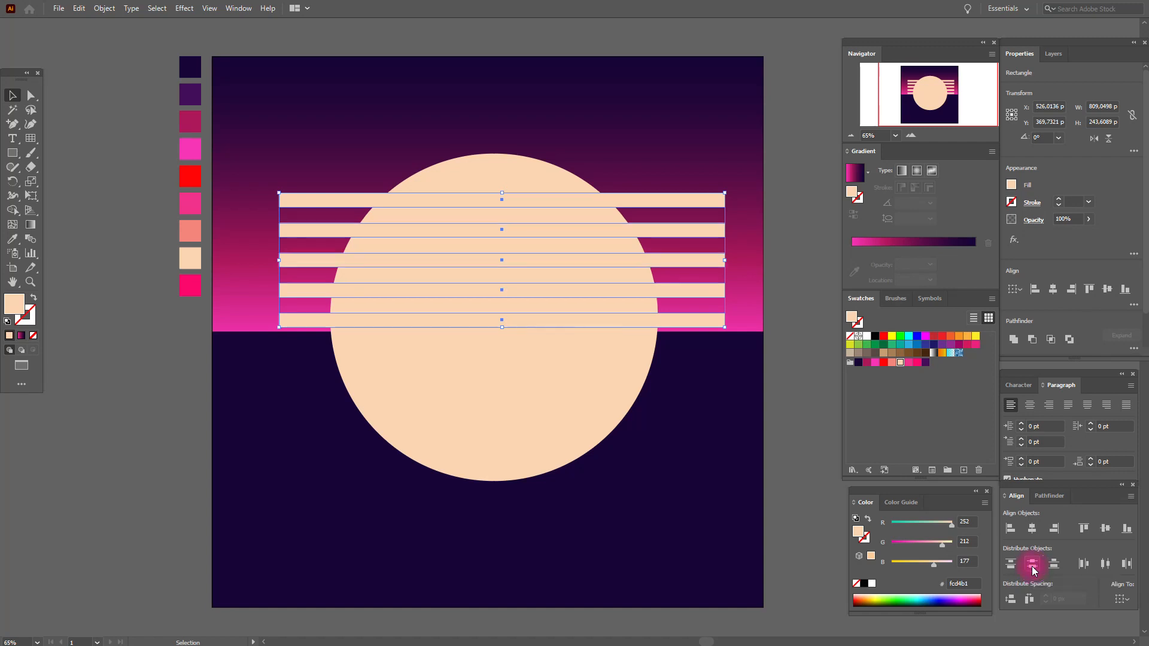
Divide the circle with the five bars using Pathfinder Divide and ungroup the resulting pieces
shift+click(594, 402)
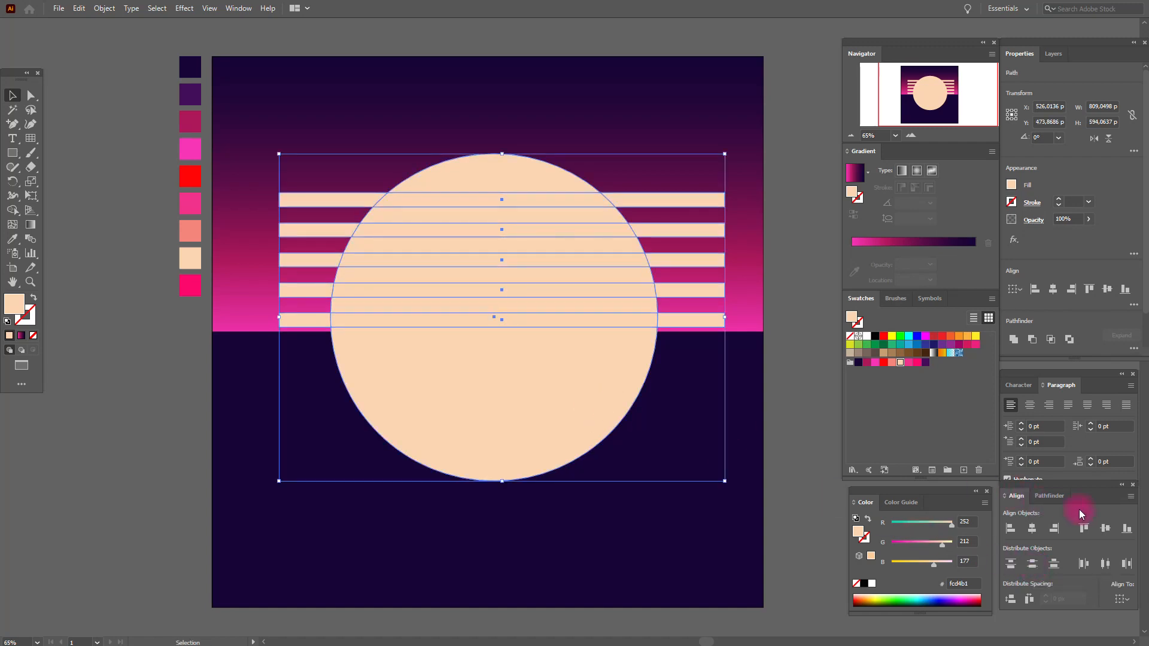
click(1057, 496)
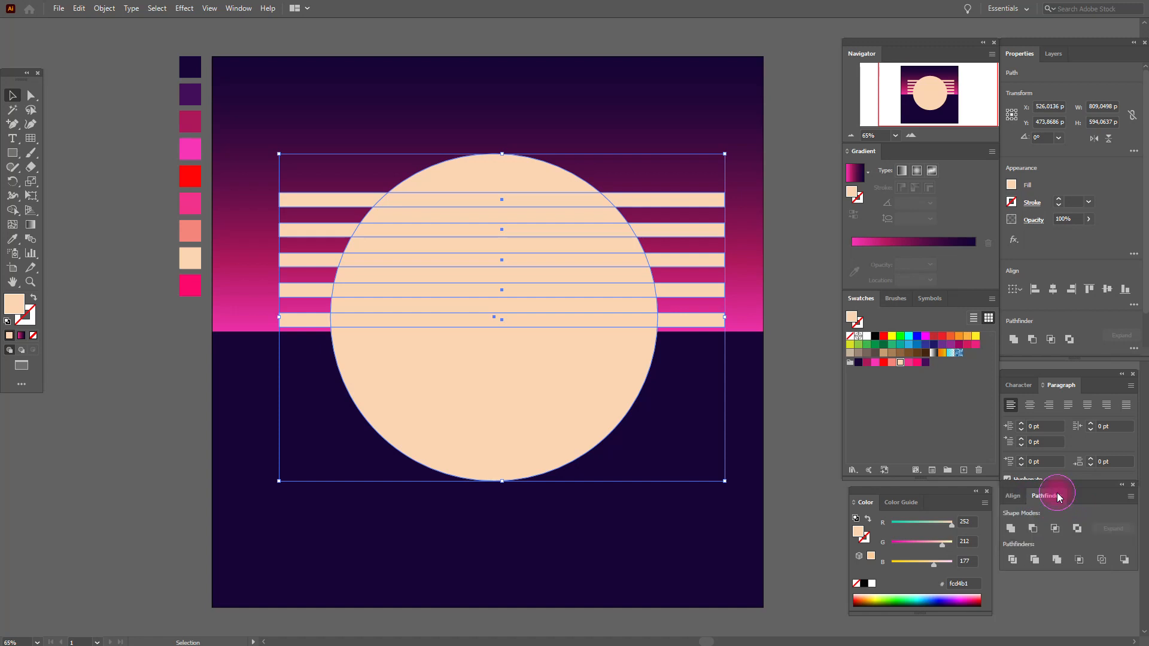
click(1013, 560)
right_click(576, 398)
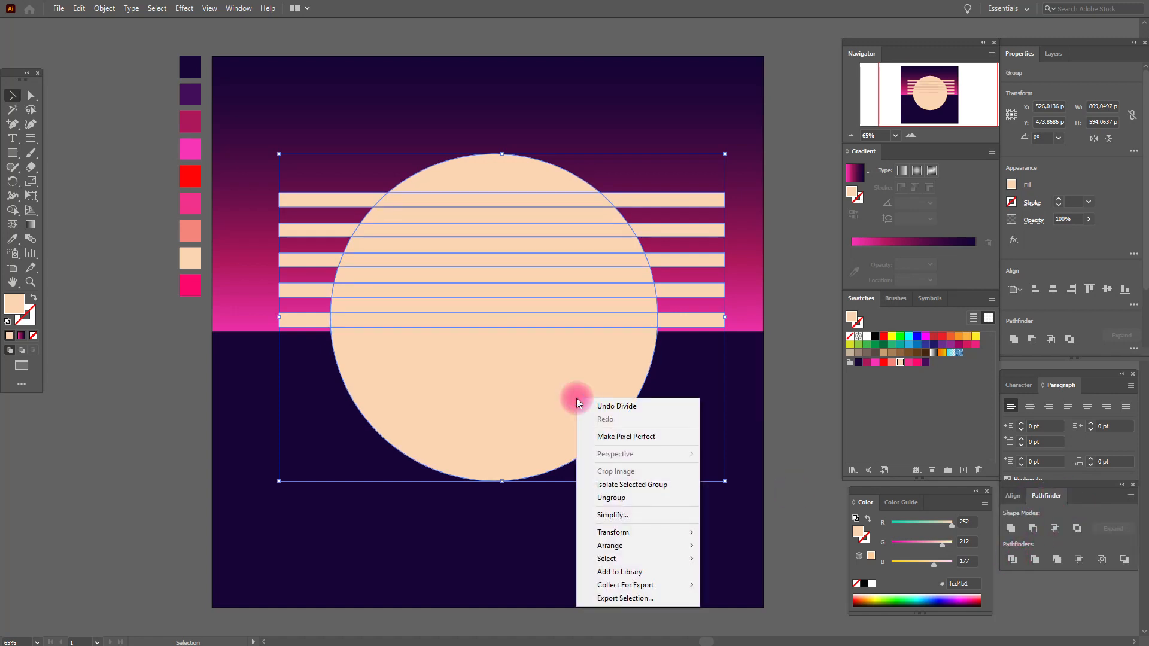
click(626, 496)
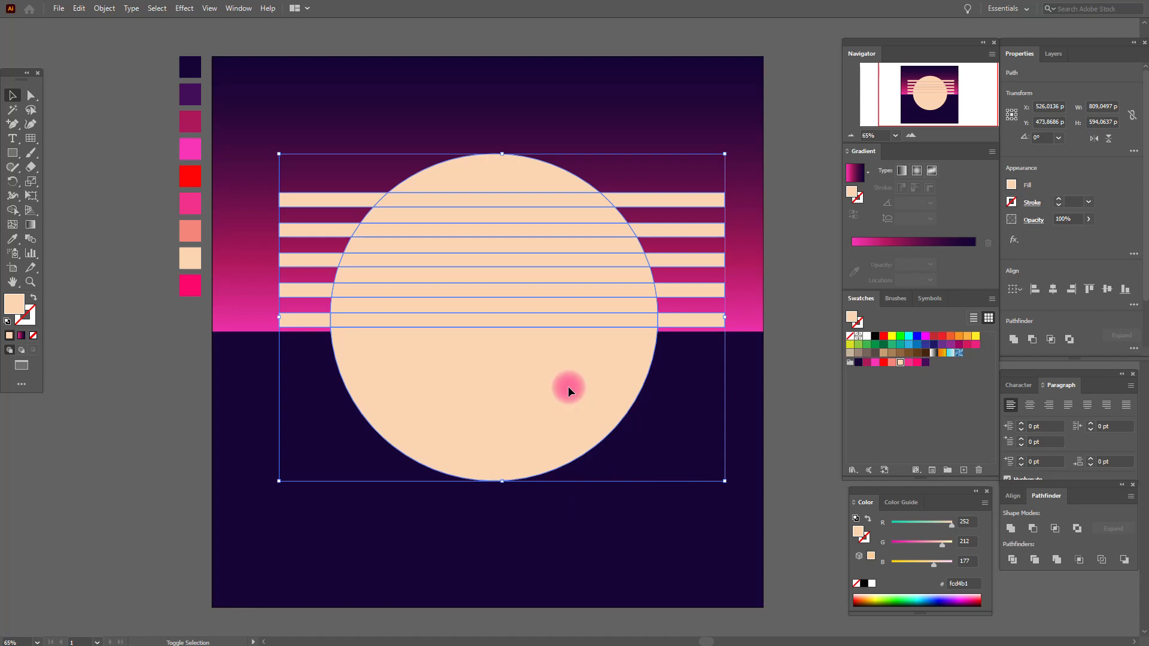
Delete all the divided bar pieces, keeping only the circle slices between and below them
click(423, 309)
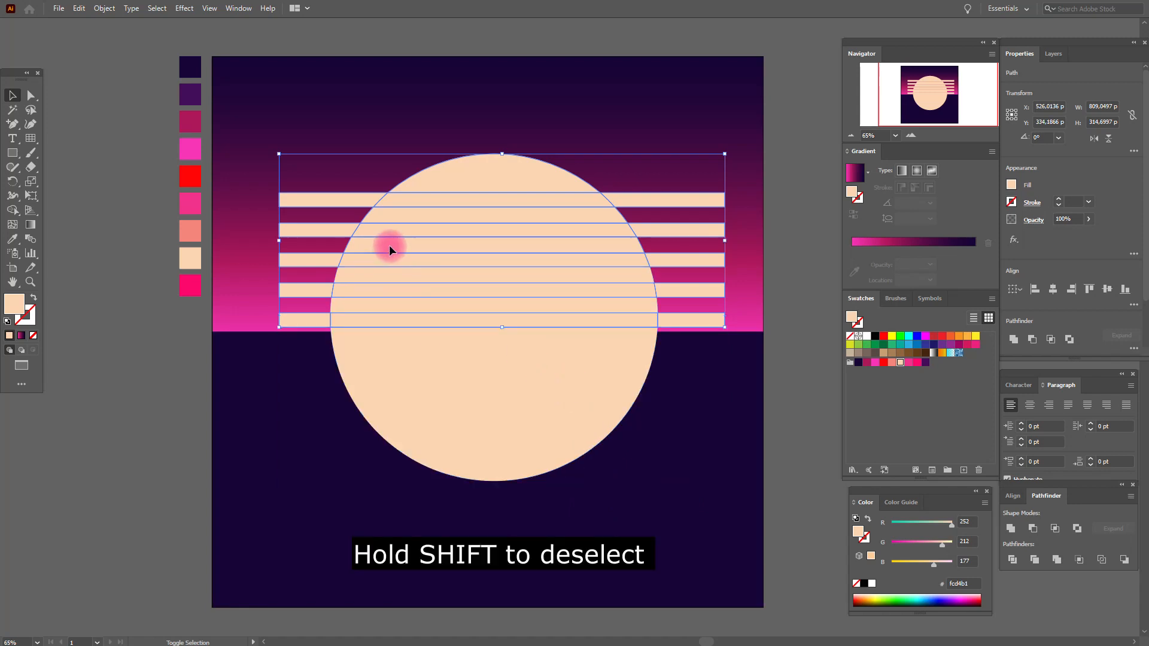
shift+click(466, 174)
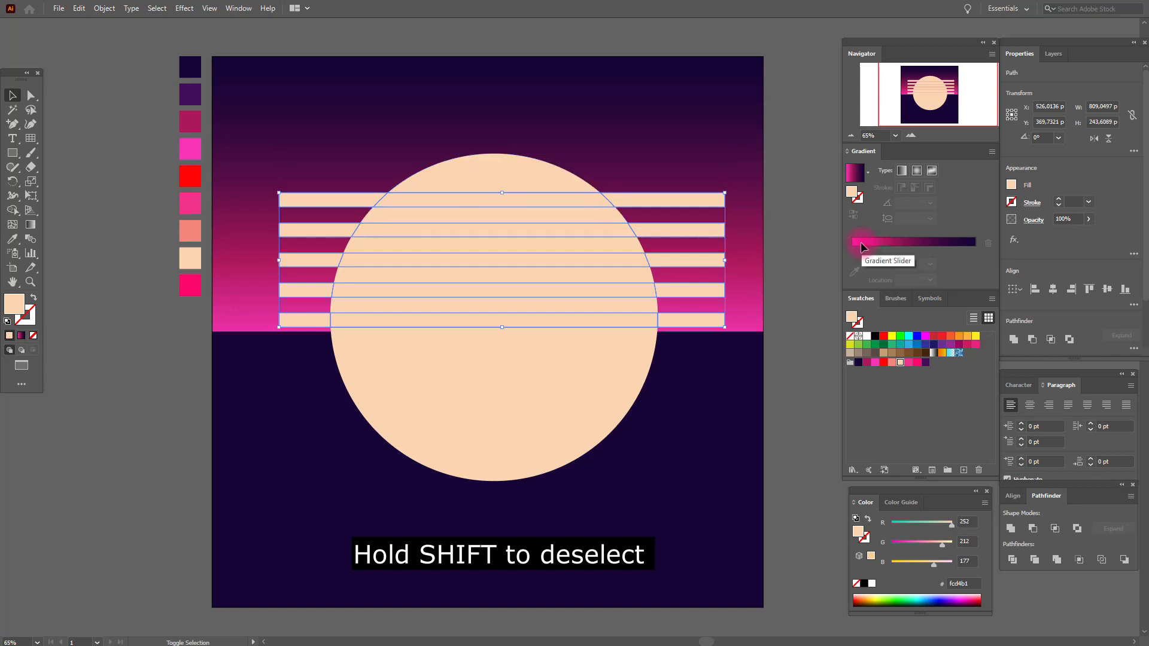
key(Delete)
Send the sun slices and the gradient sky rectangle to the back, behind the dark lower background
click(464, 393)
shift+click(474, 309)
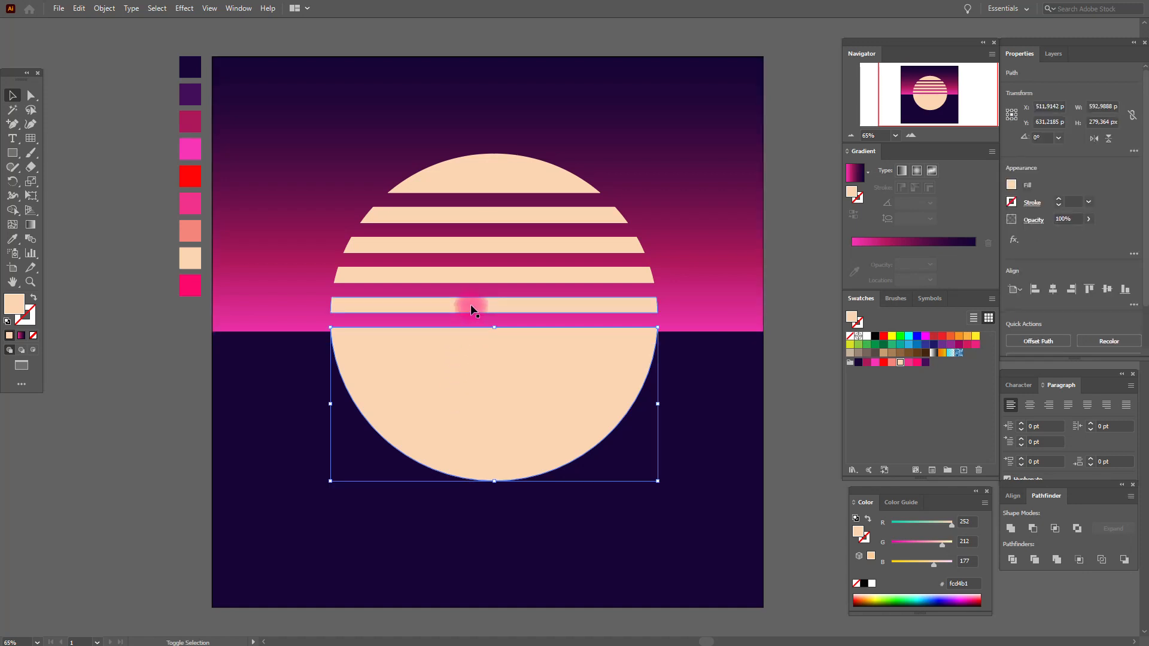
shift+click(476, 273)
shift+click(481, 245)
shift+click(487, 216)
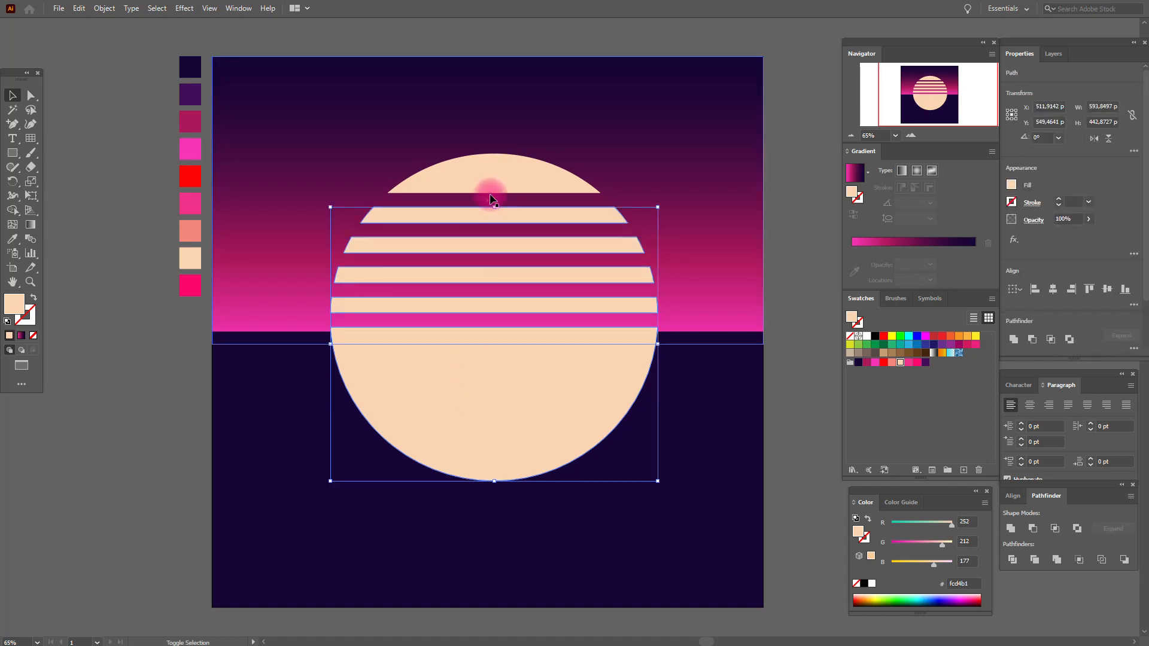
shift+click(487, 185)
shift+click(699, 187)
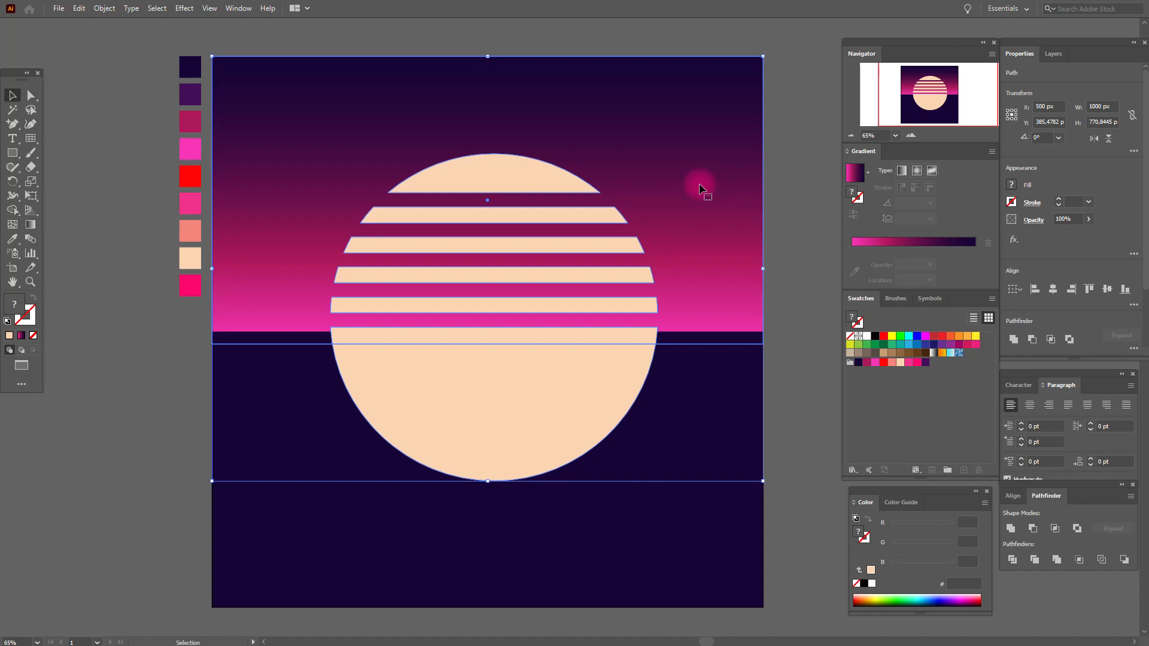
right_click(699, 187)
mouse_move(770, 370)
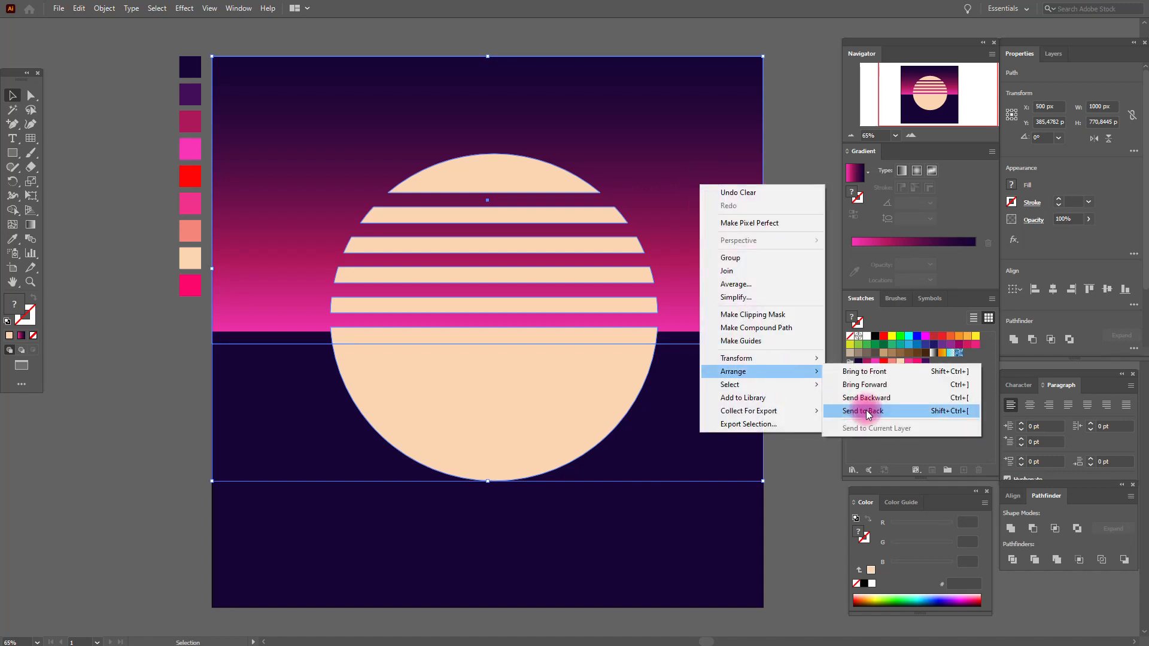
click(869, 413)
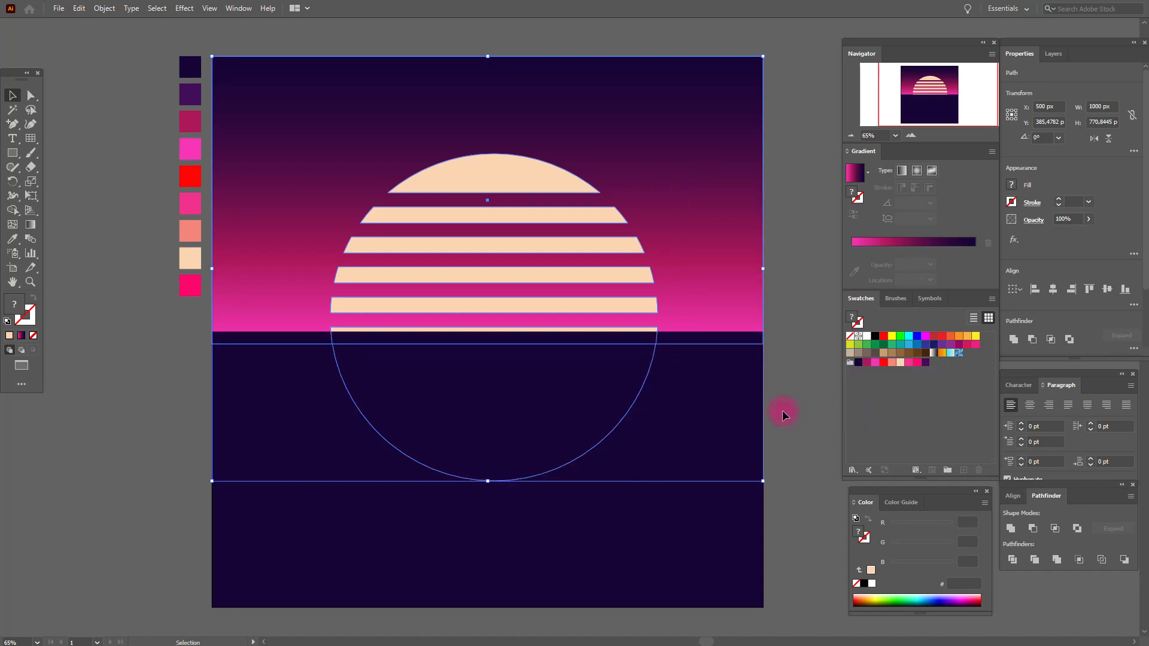
Move only the sun slices up 17 px and group them
shift+click(708, 302)
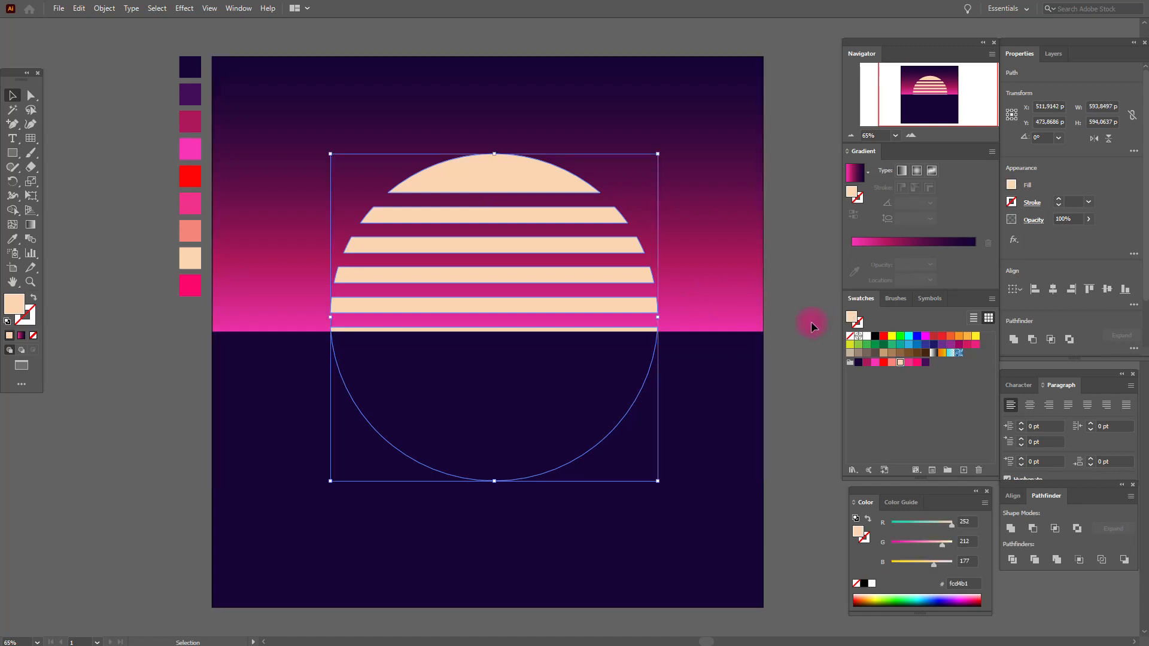
key(Up)
key(Up)
key(Up)
key(Up)
key(Up)
key(Up)
key(Up)
key(Up)
key(Up)
key(Up)
key(Up)
key(Up)
key(Up)
key(Up)
key(Up)
key(Up)
key(Up)
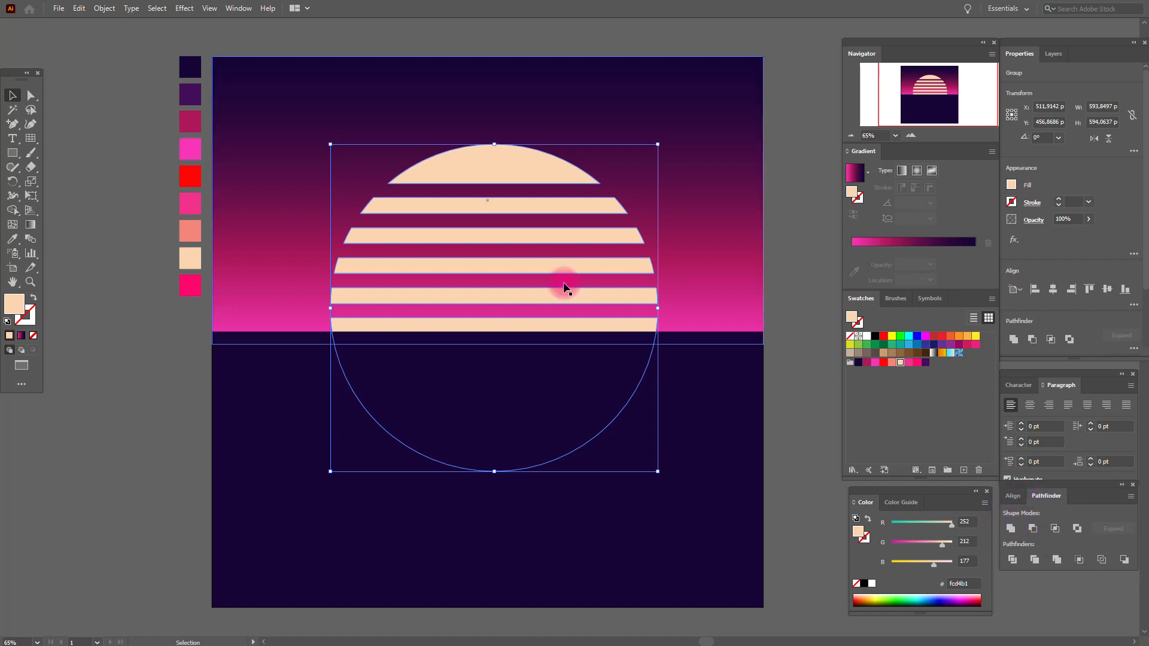
click(809, 295)
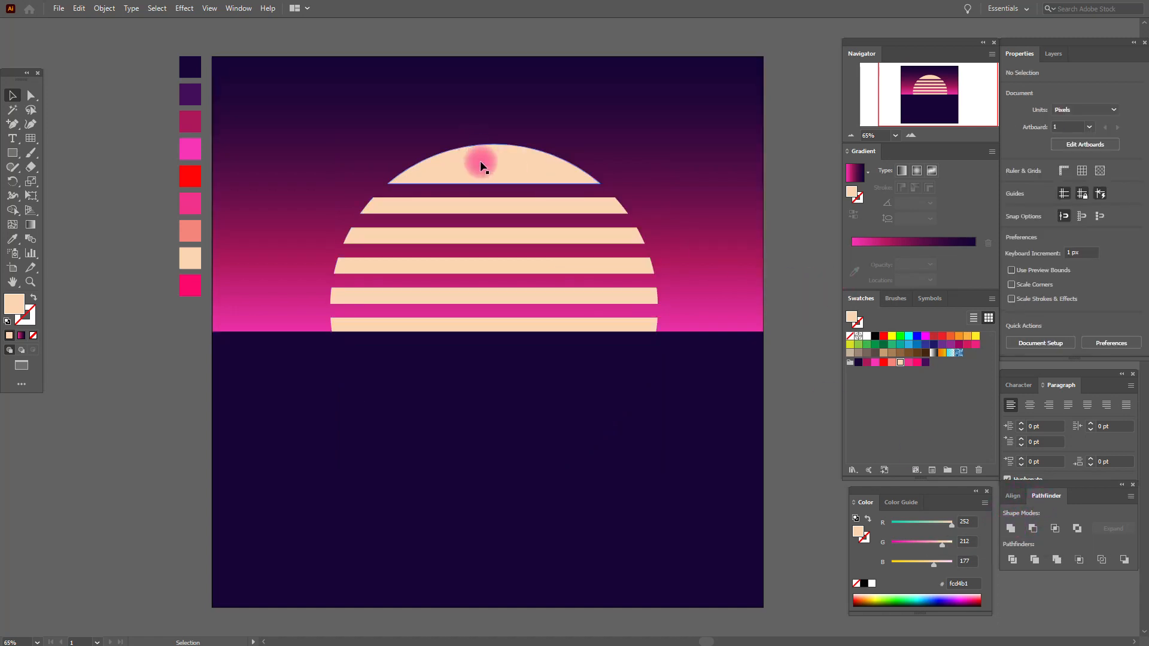
Fill the sun group with a linear gradient at a 90° angle
click(480, 160)
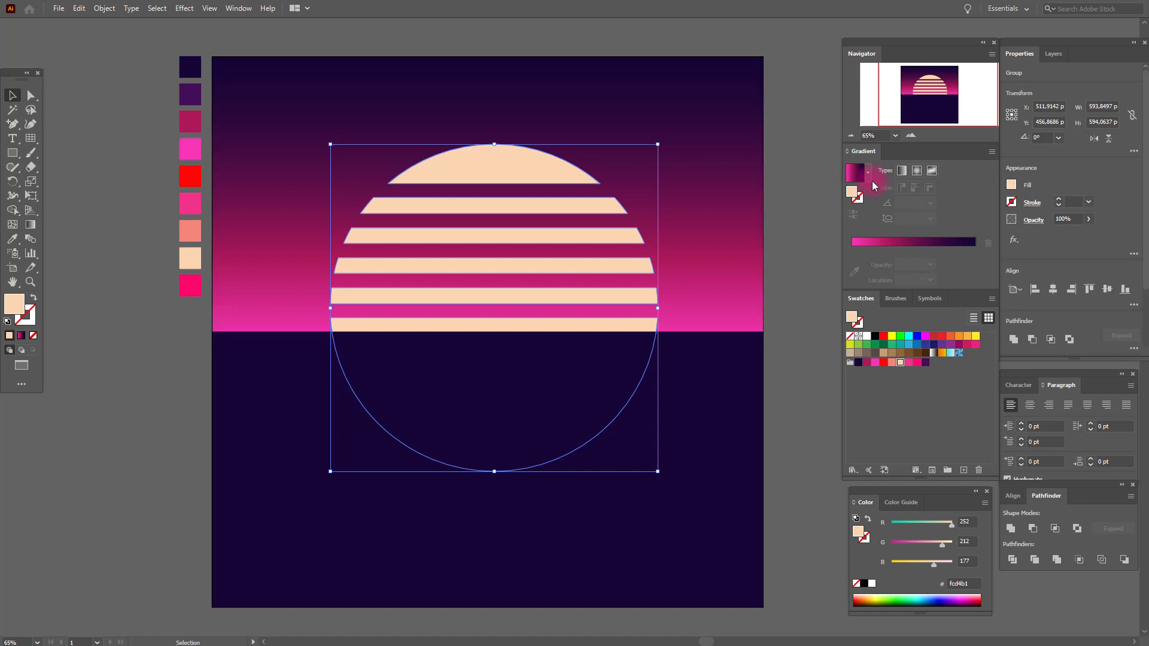
click(902, 172)
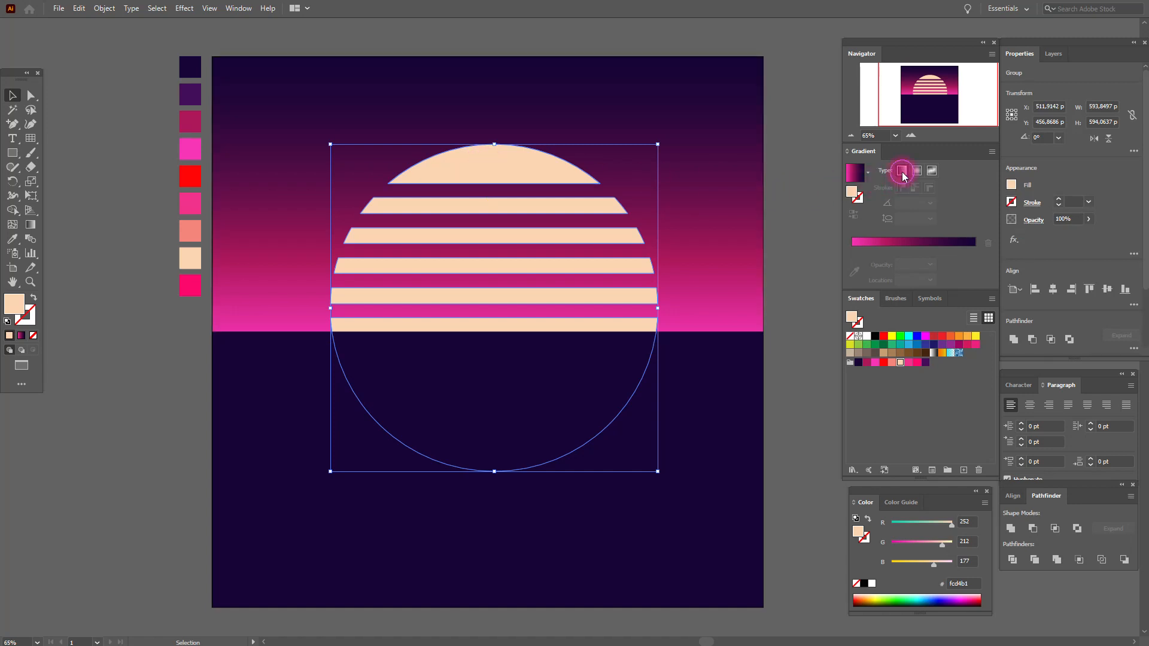
click(911, 203)
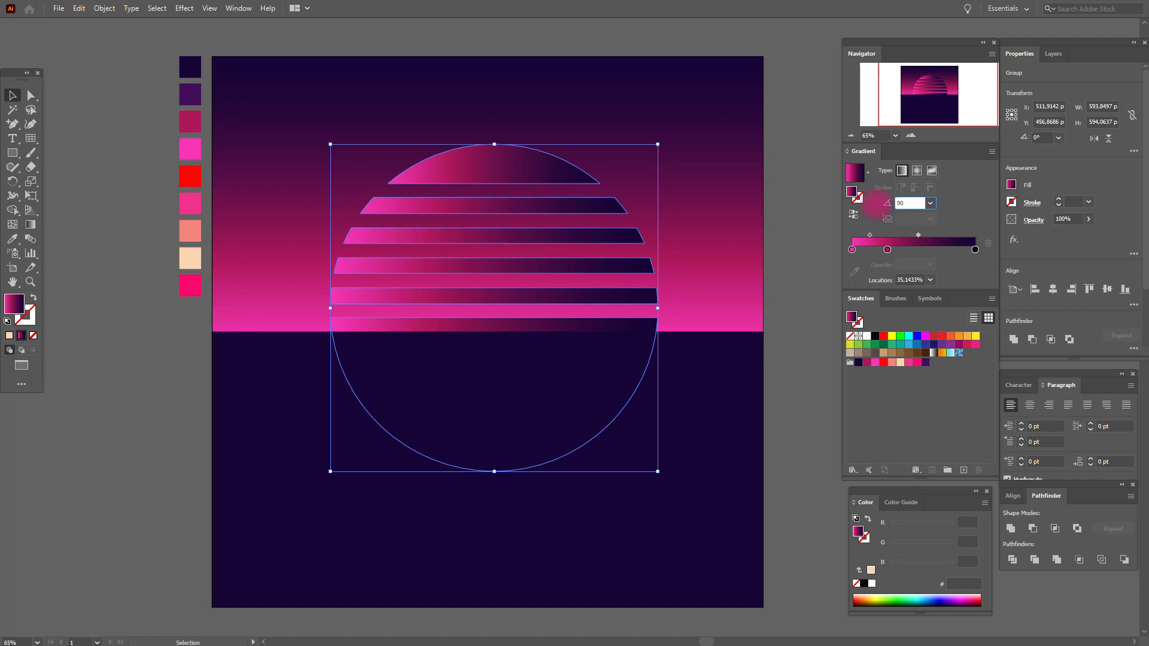
text(90)
key(Return)
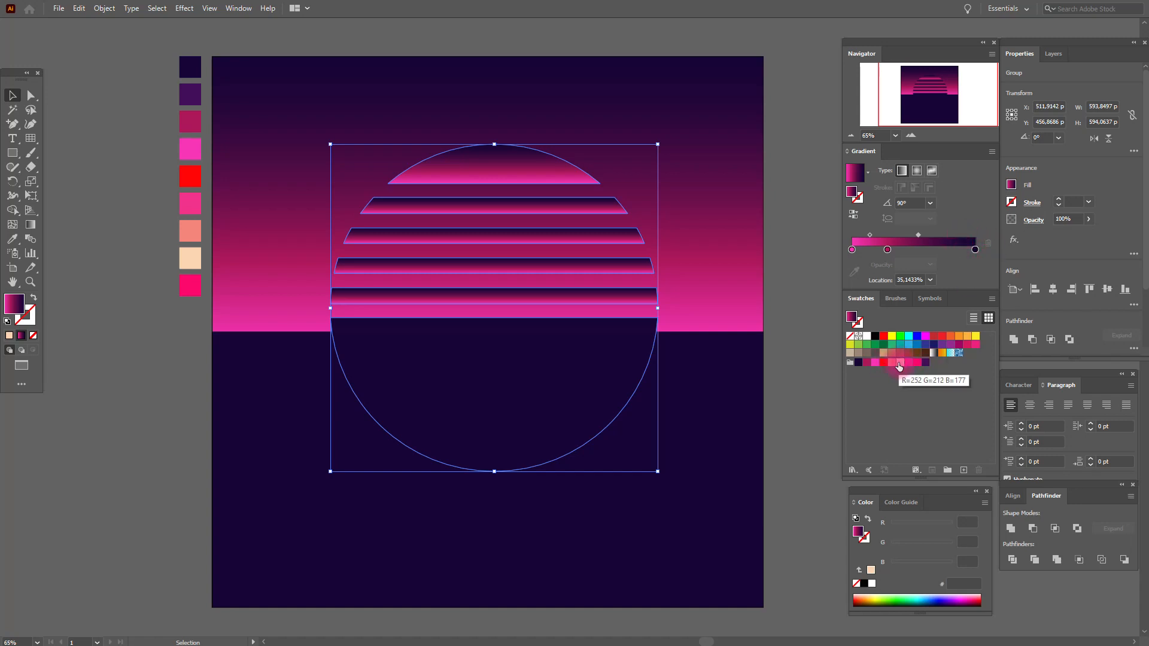
Recolor the sun group's gradient stops: pink (f12f89) at the start, coral (f48378) in the middle and peach (fcd4b1) at the end
drag(899, 366, 975, 250)
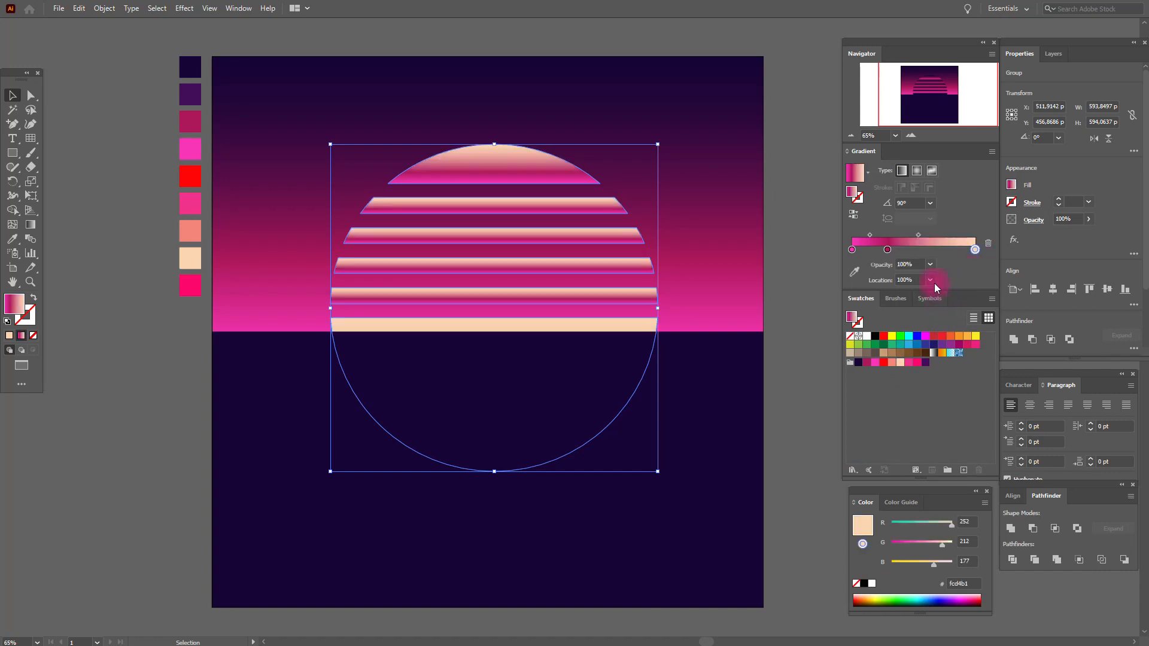
drag(892, 366, 890, 256)
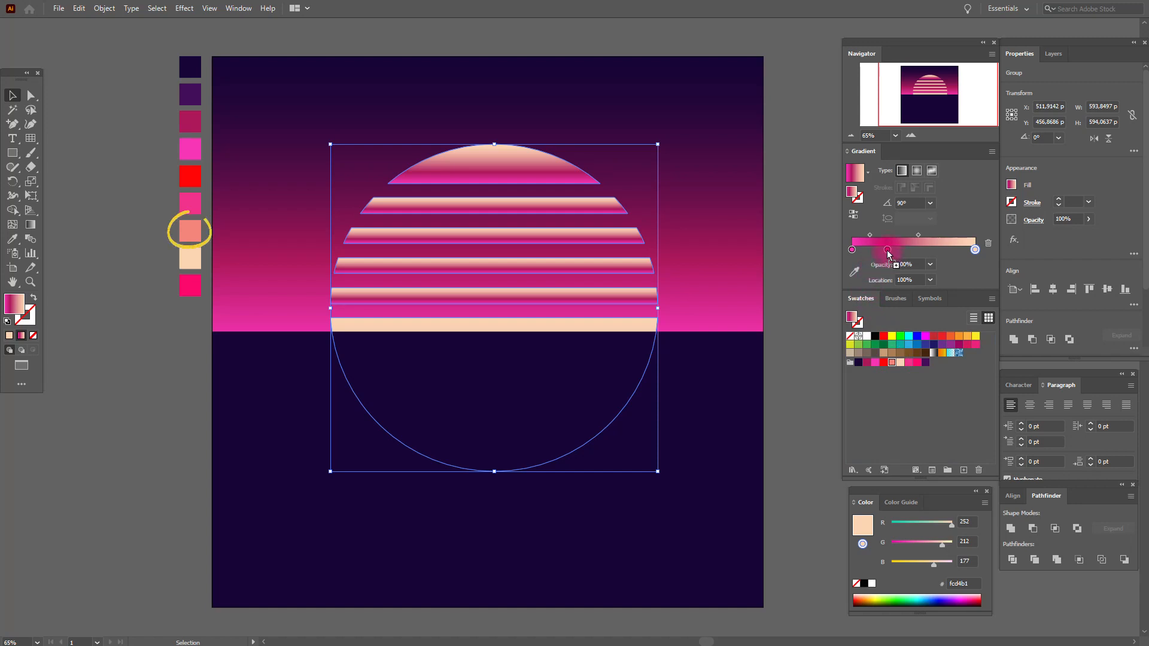
drag(888, 254, 888, 255)
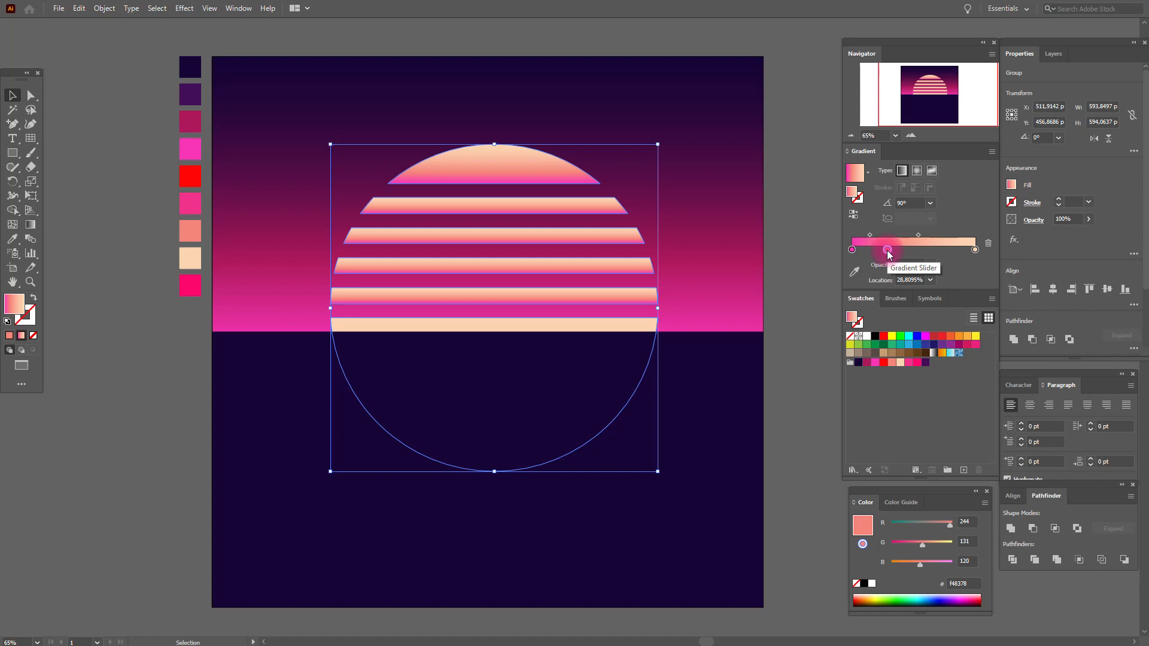
click(853, 251)
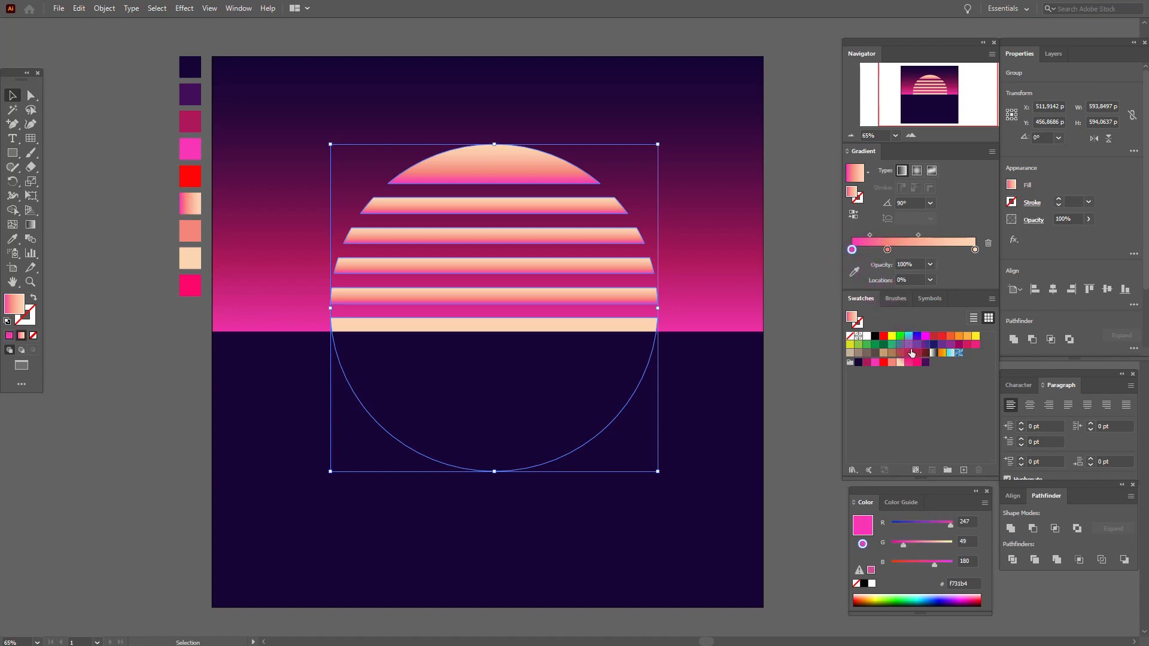
drag(910, 364, 852, 251)
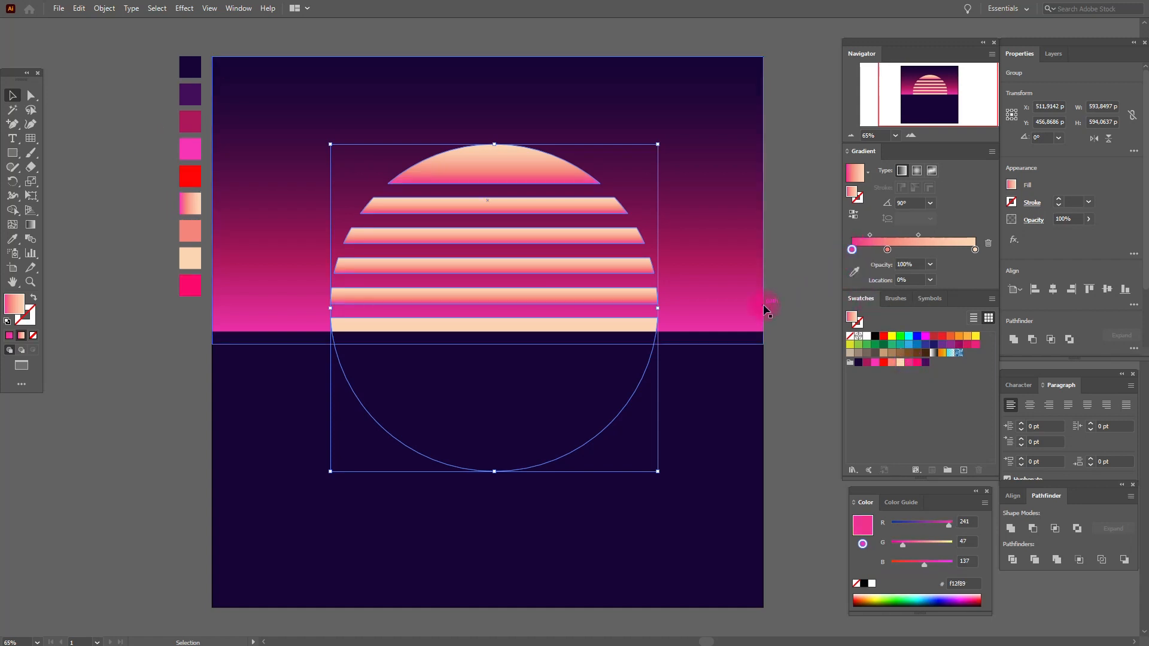
Stretch one continuous gradient across the whole sun group with the Gradient tool, running from pink at the horizon to peach at the top
click(30, 225)
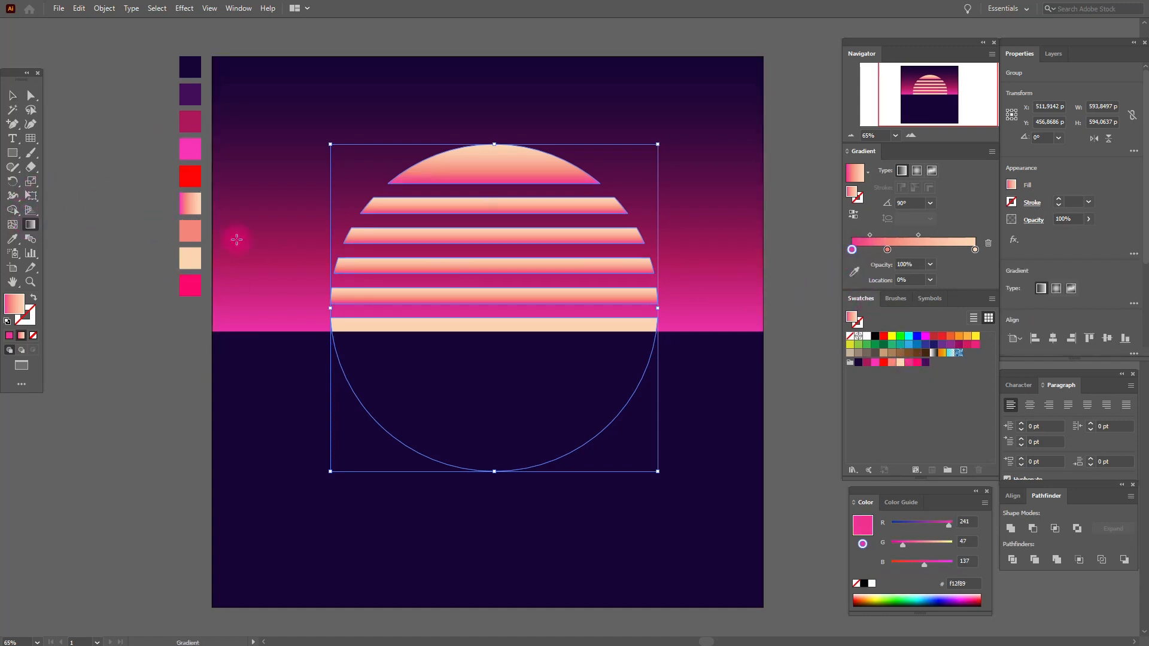
drag(486, 133, 496, 155)
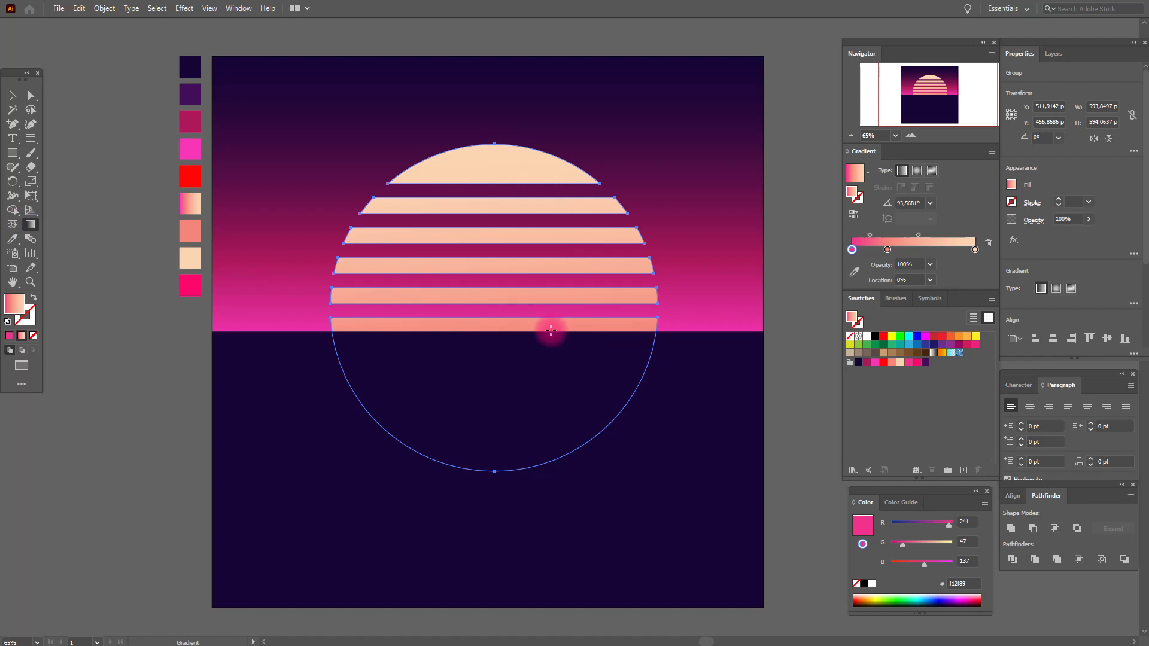
drag(505, 341, 501, 142)
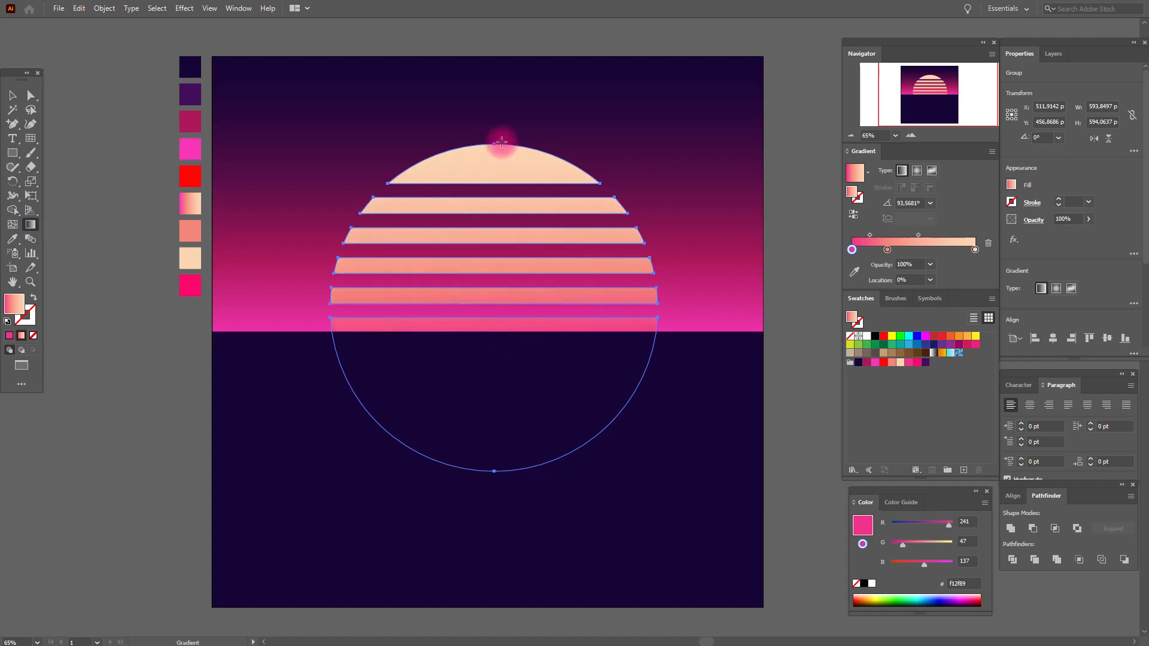
click(12, 95)
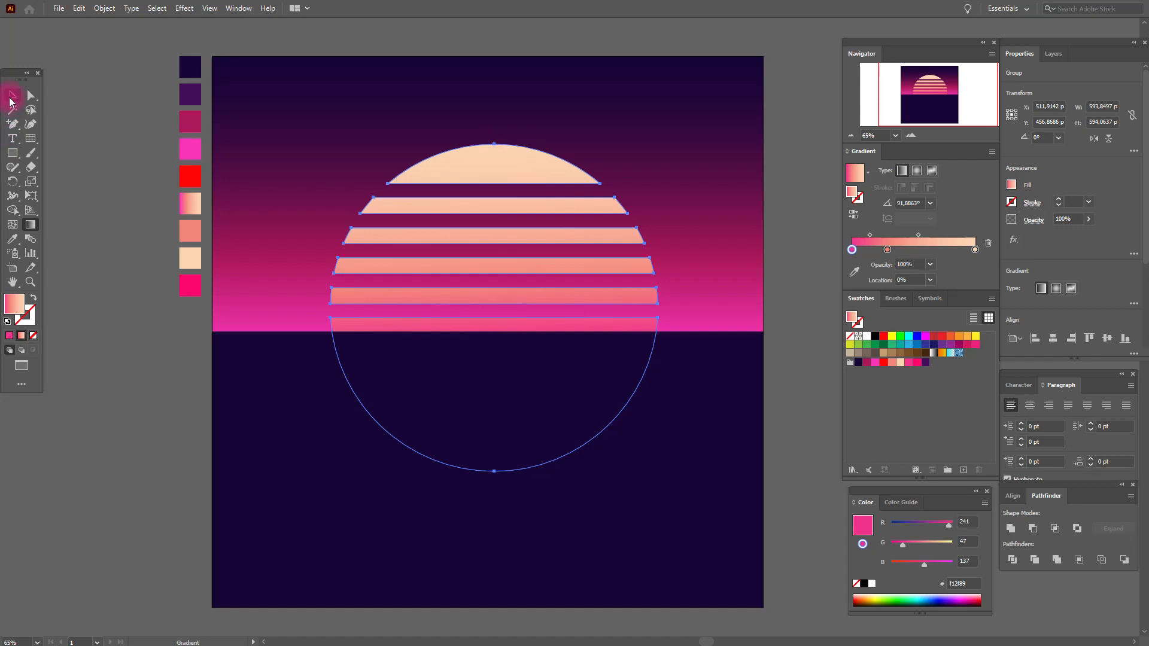
click(80, 159)
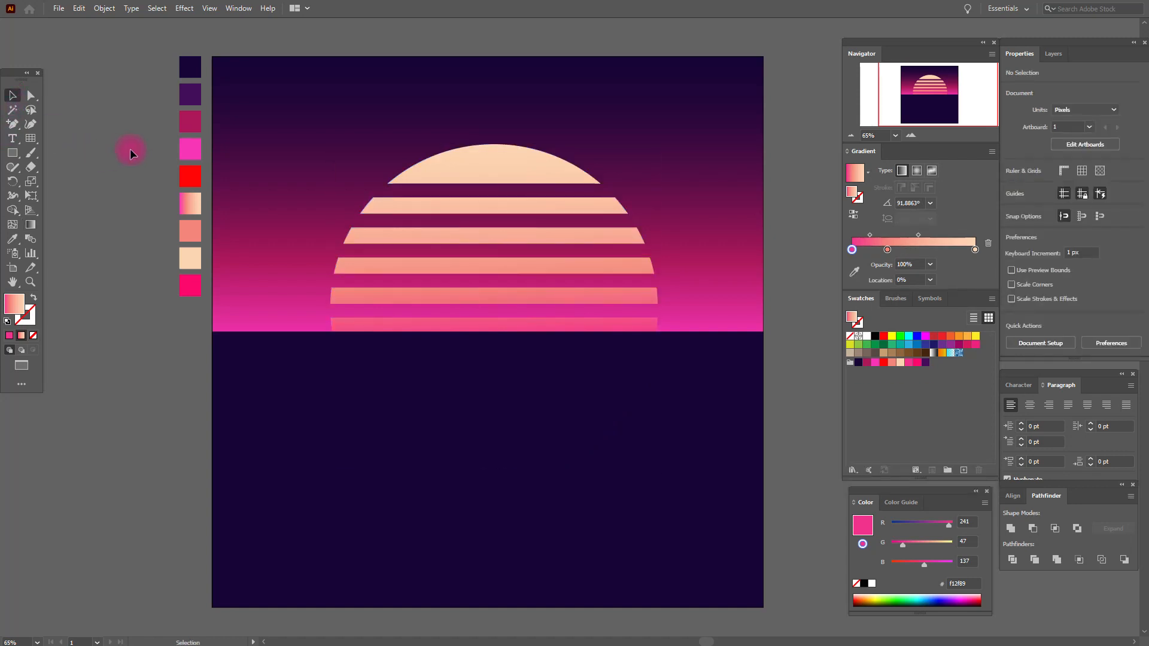
Draw a circle about 716 px in diameter with the Ellipse tool and place it over the sun
drag(22, 158, 63, 187)
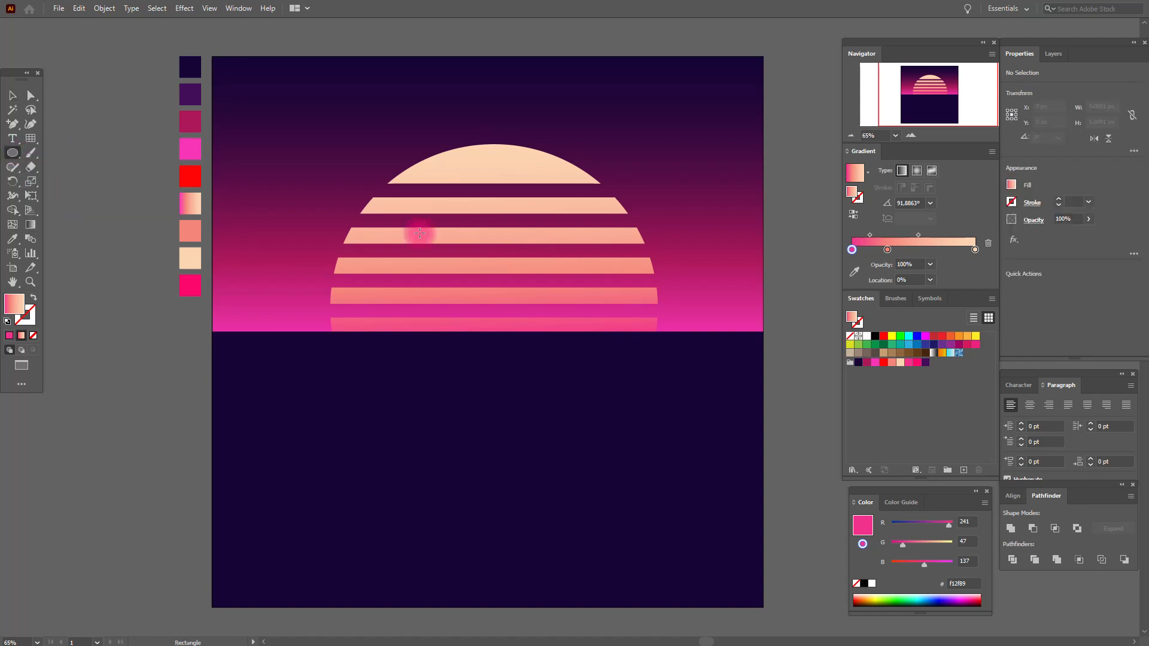
drag(330, 114, 725, 458)
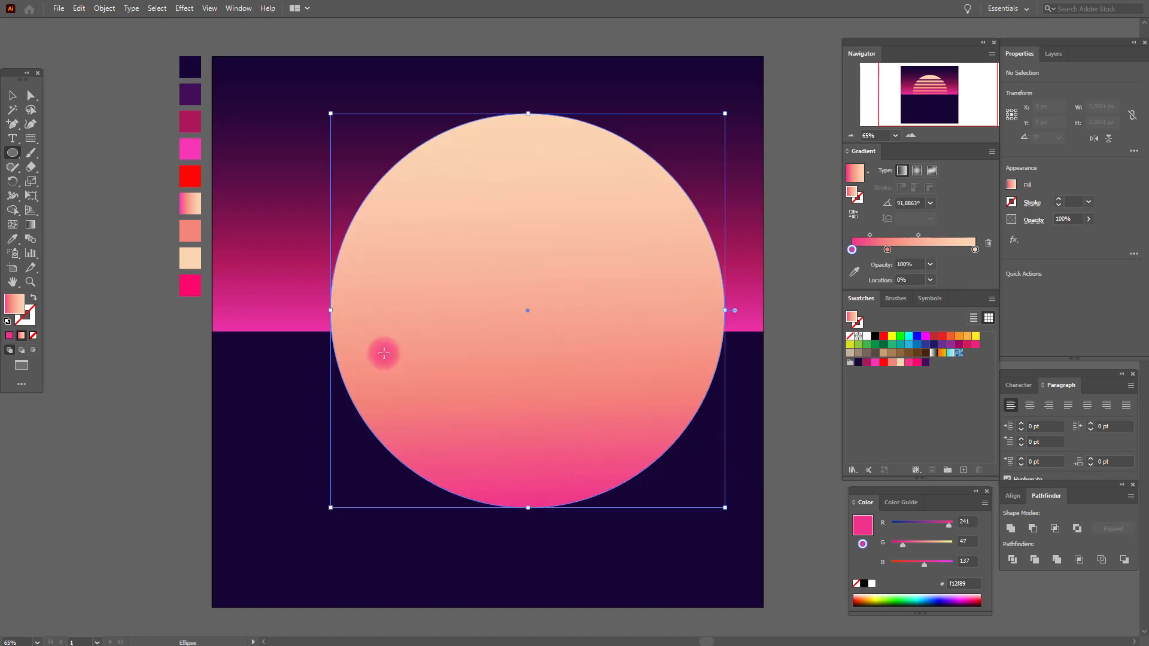
click(13, 95)
drag(579, 316, 562, 299)
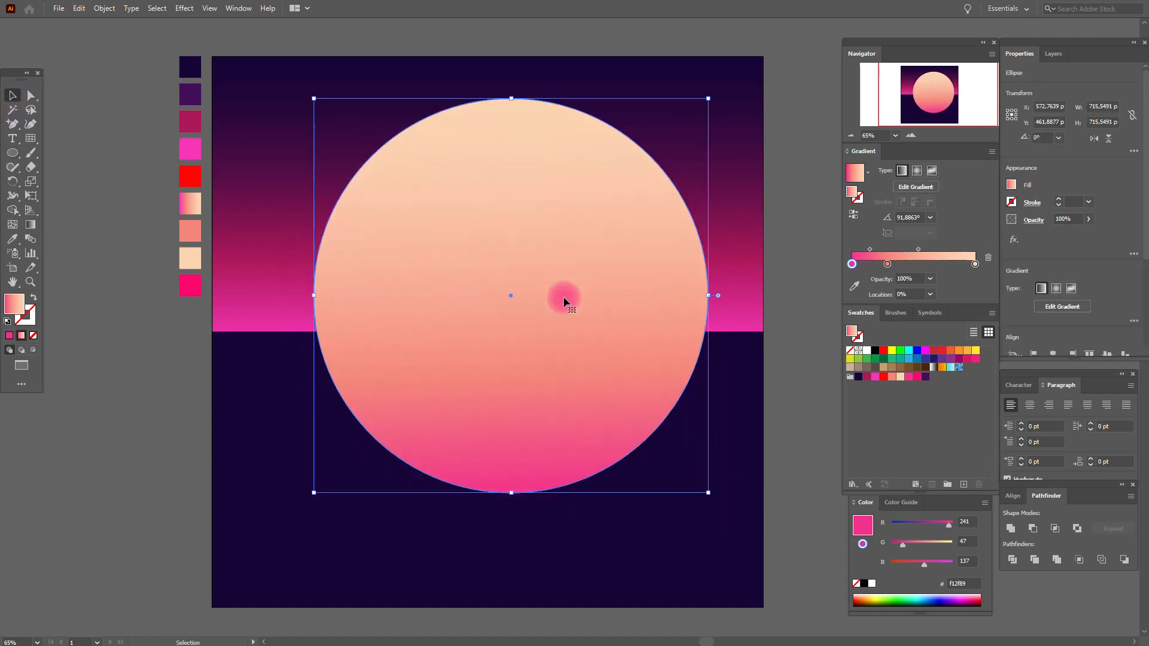
Fill the new circle with a radial gradient running from red (ff0000) at the center to black at the edge
click(917, 171)
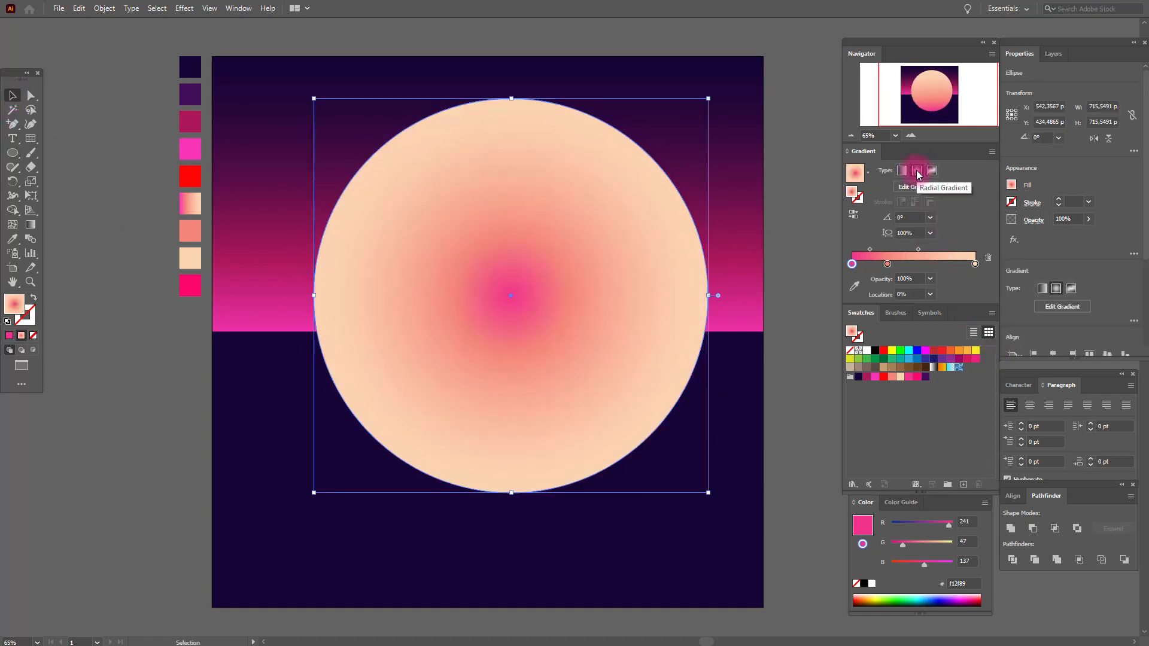
click(933, 366)
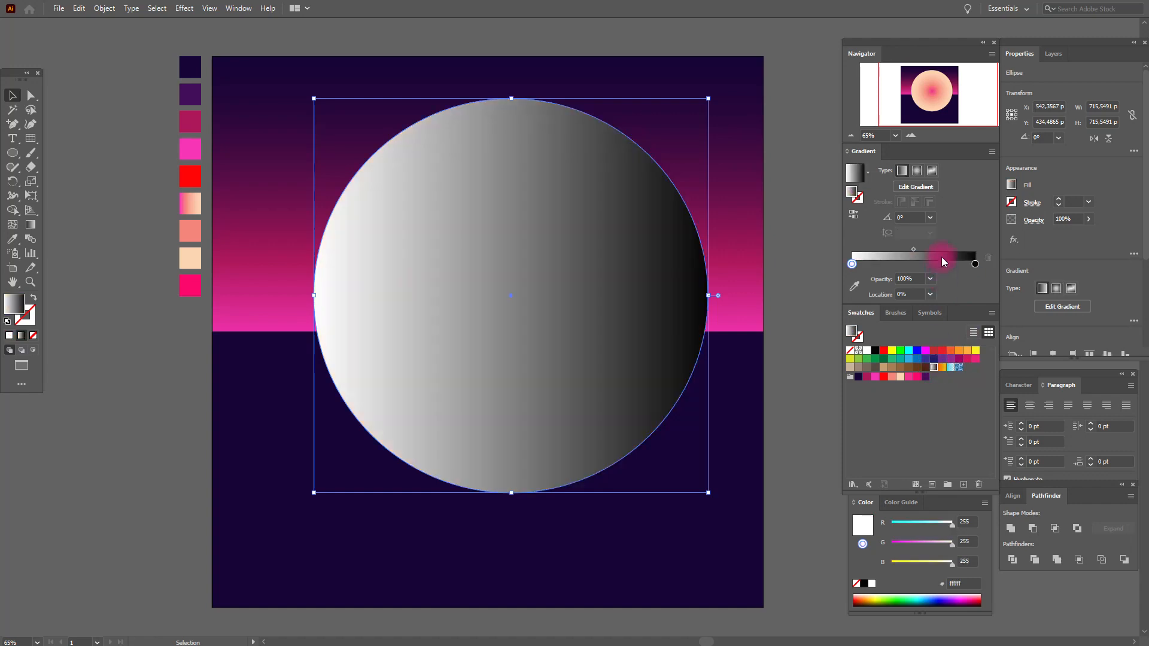
click(917, 170)
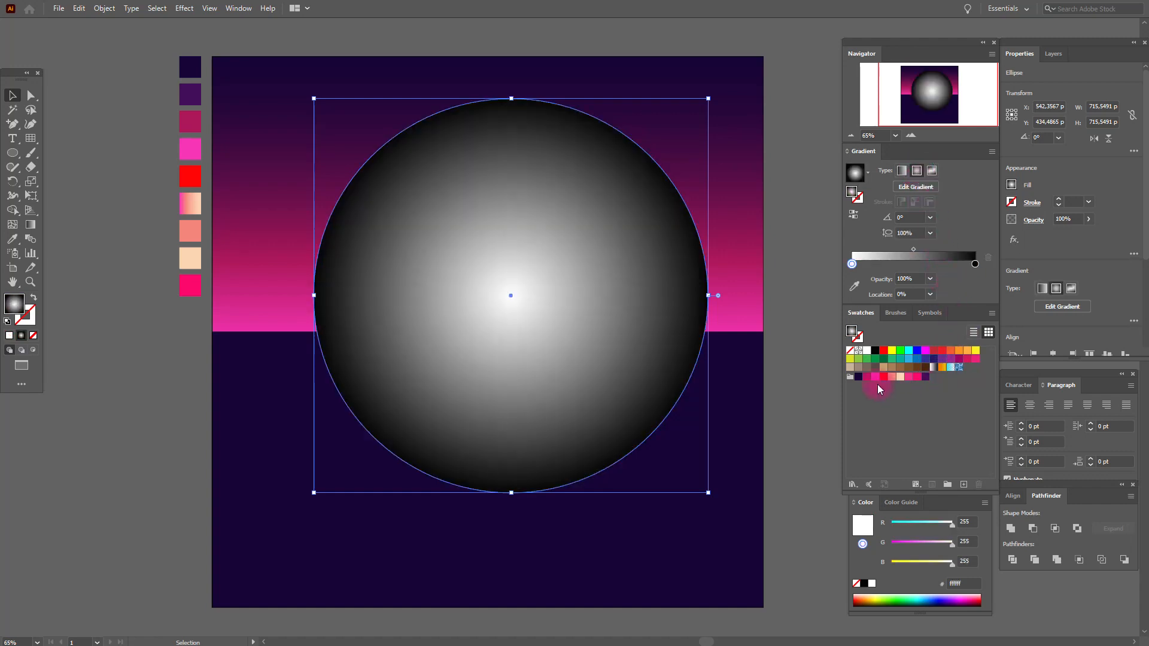
drag(885, 378, 852, 266)
Set the red glow circle's blending mode to Screen
click(1034, 219)
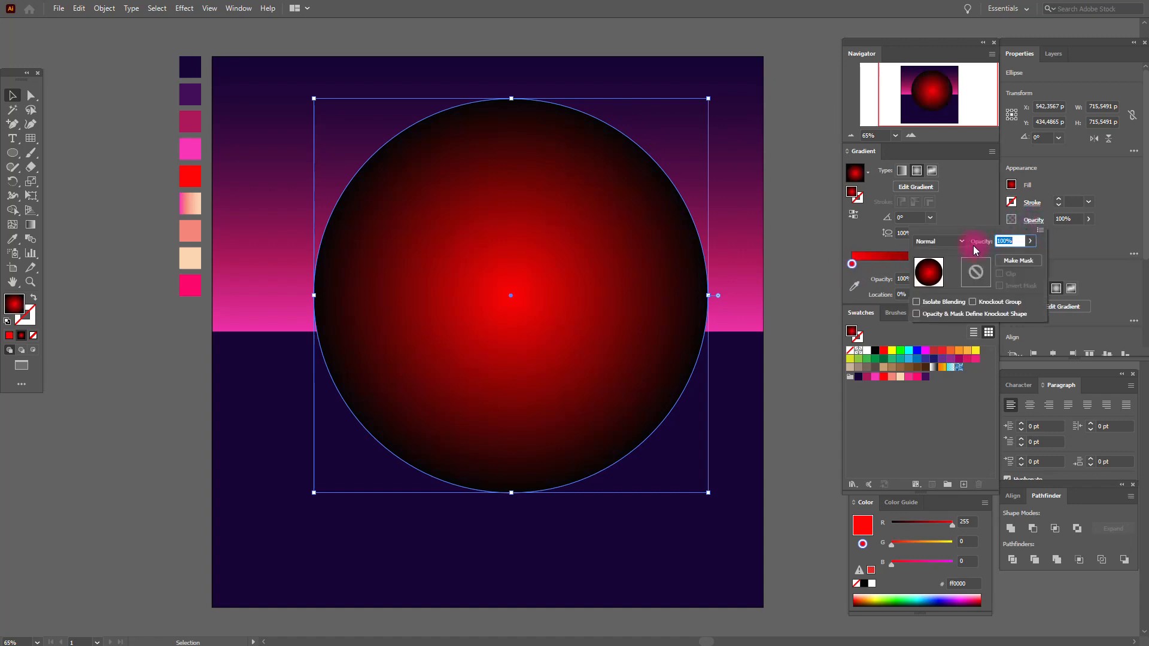
click(959, 242)
click(936, 326)
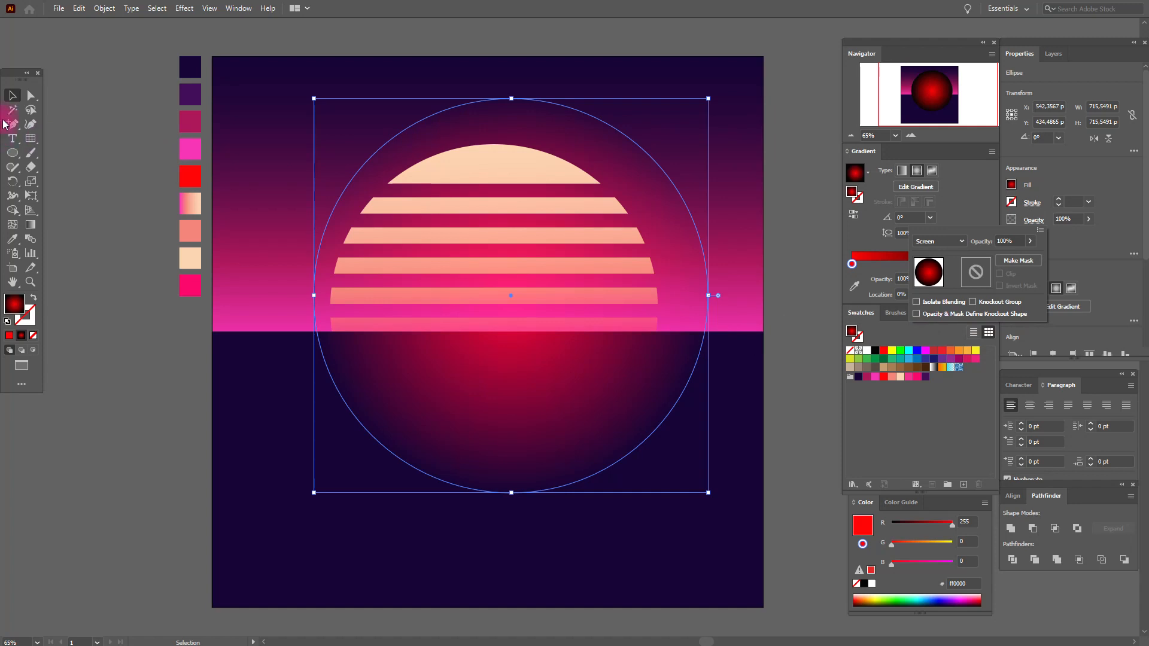
Scale the glow circle to about 611 px and position it over the sun
click(13, 95)
drag(511, 98, 511, 179)
drag(512, 336, 491, 285)
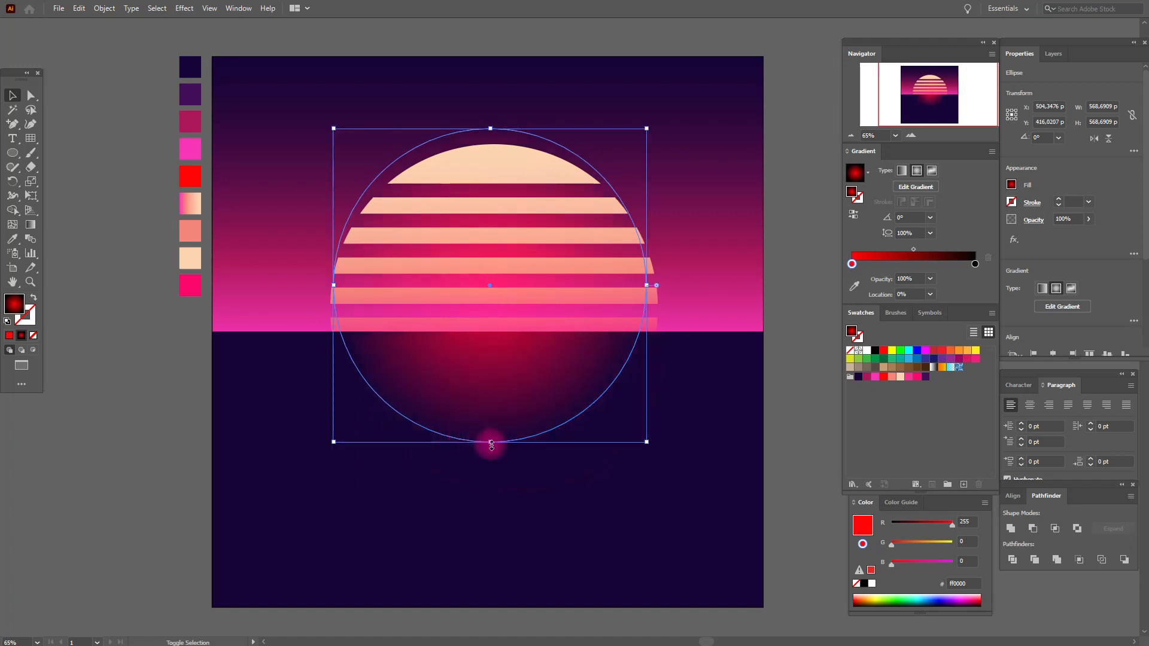
drag(490, 441, 490, 465)
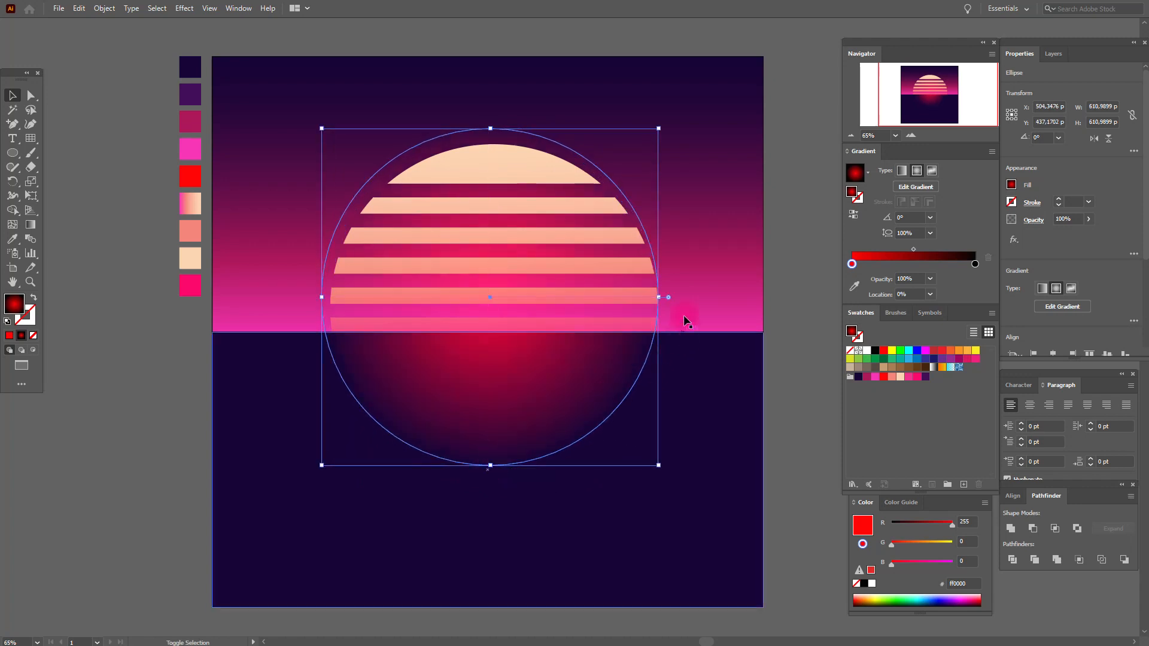
Send the glow circle and the gradient sky rectangle to the back, behind the sun and the dark lower background
click(697, 286)
right_click(697, 285)
mouse_move(770, 471)
click(871, 509)
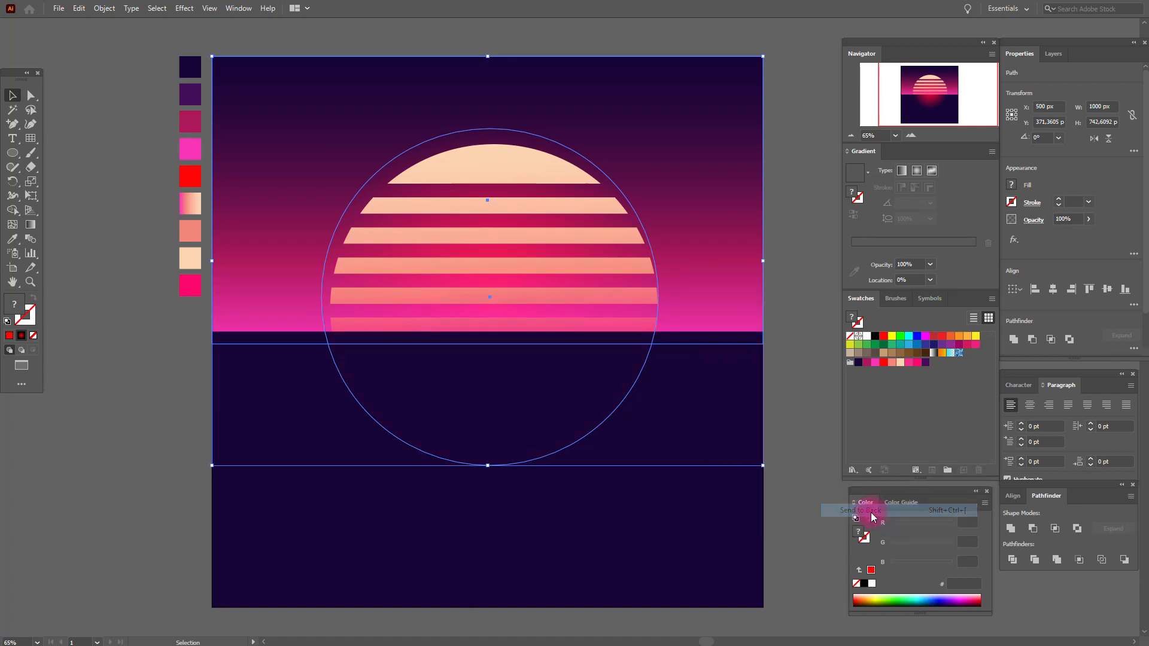
click(804, 329)
Center the glow circle on the sun, enlarge it to about 672 px and move its gradient midpoint to 87%
mouse_move(568, 227)
mouse_down()
mouse_move(568, 208)
mouse_move(573, 225)
mouse_up()
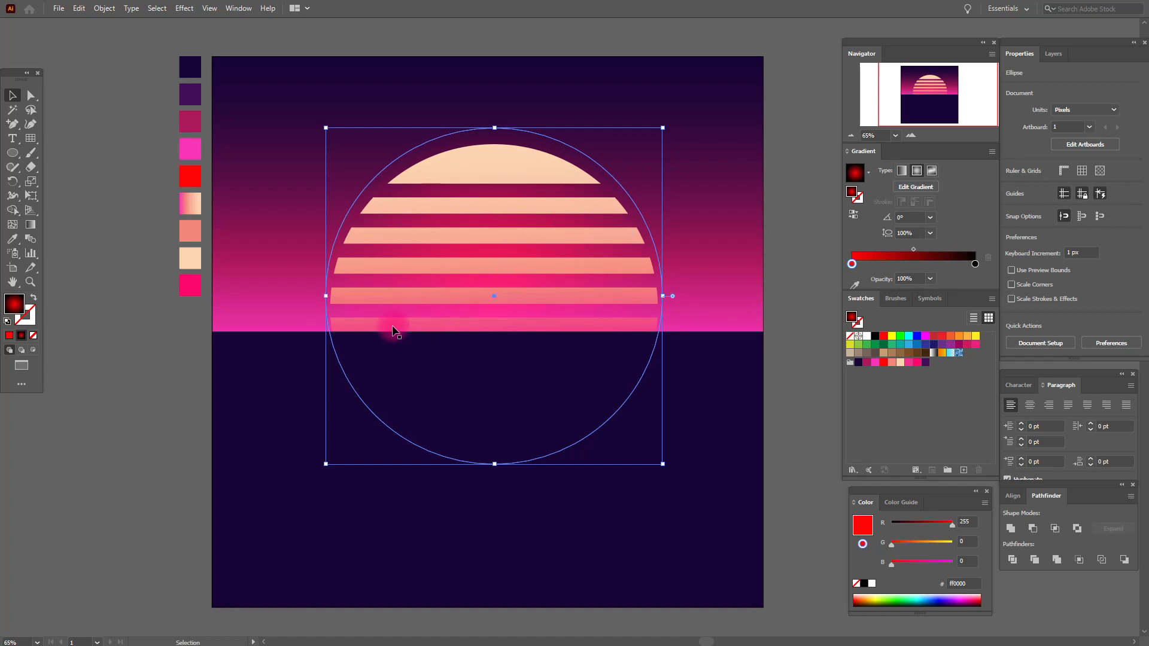
drag(495, 464, 490, 492)
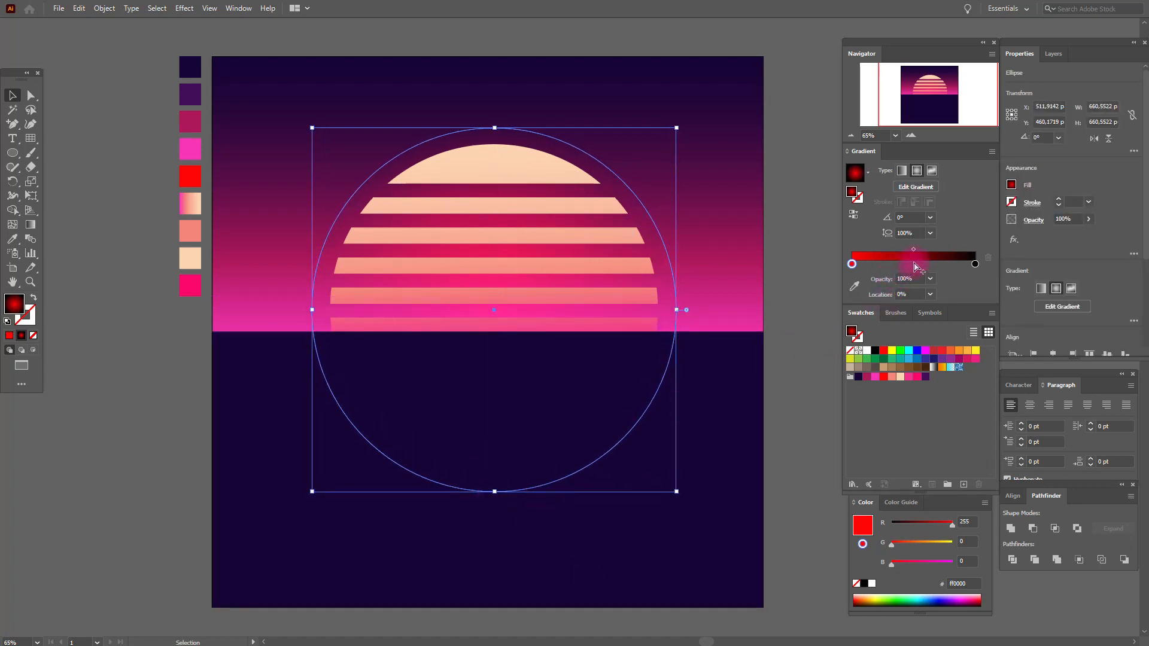
drag(917, 250, 972, 259)
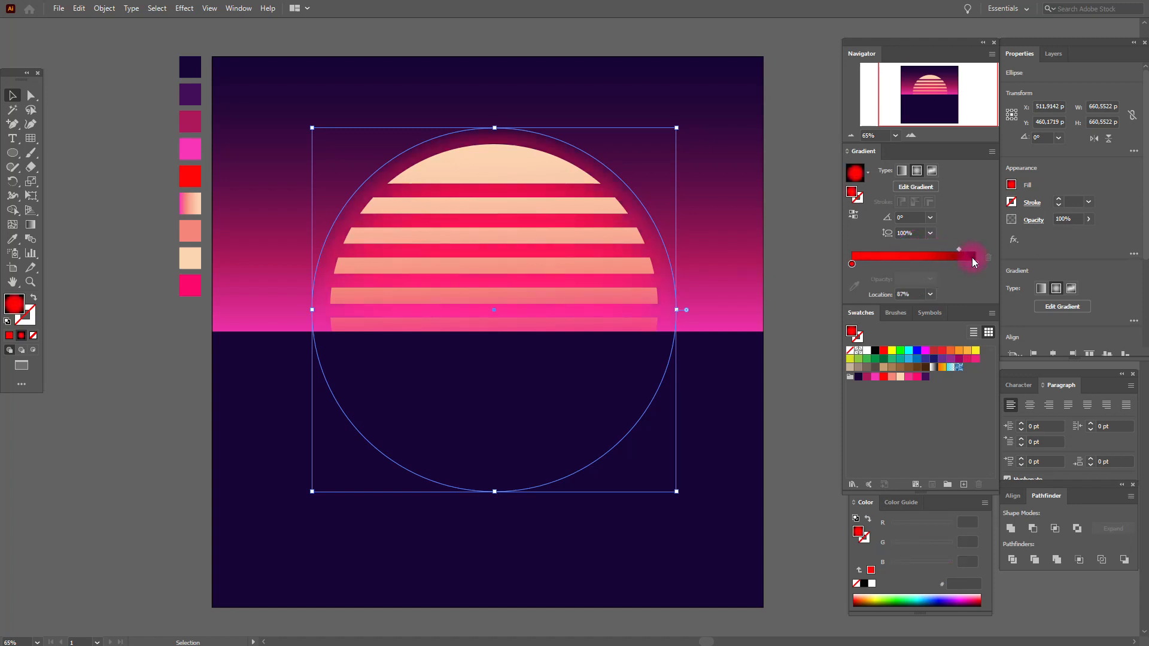
drag(497, 128, 495, 123)
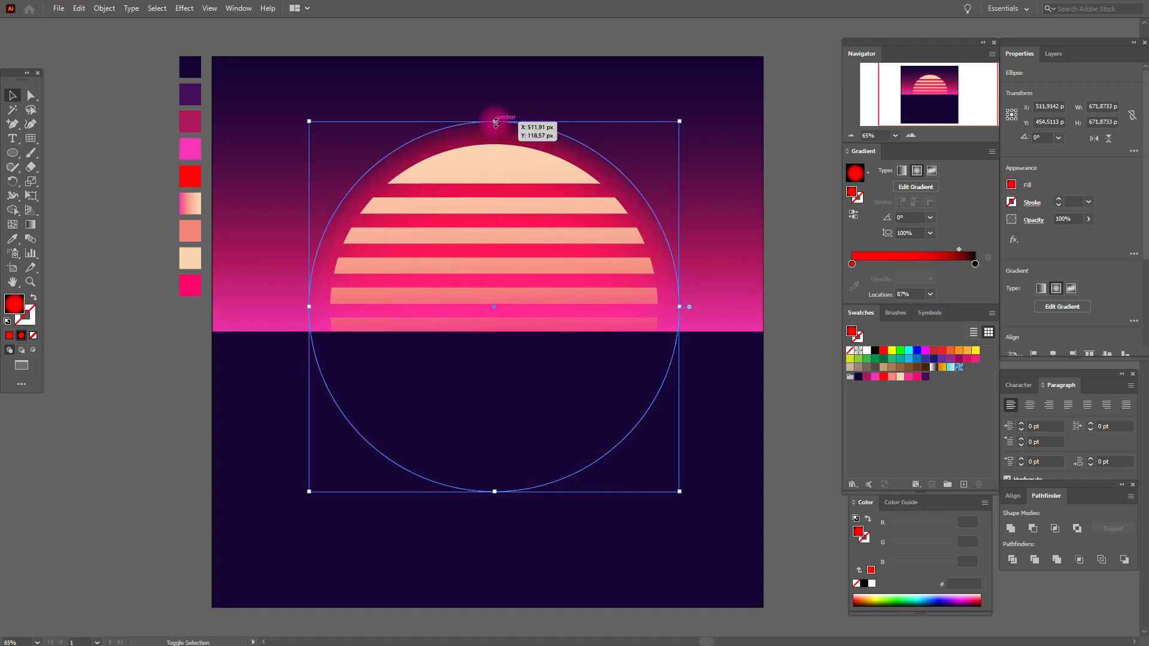
click(783, 240)
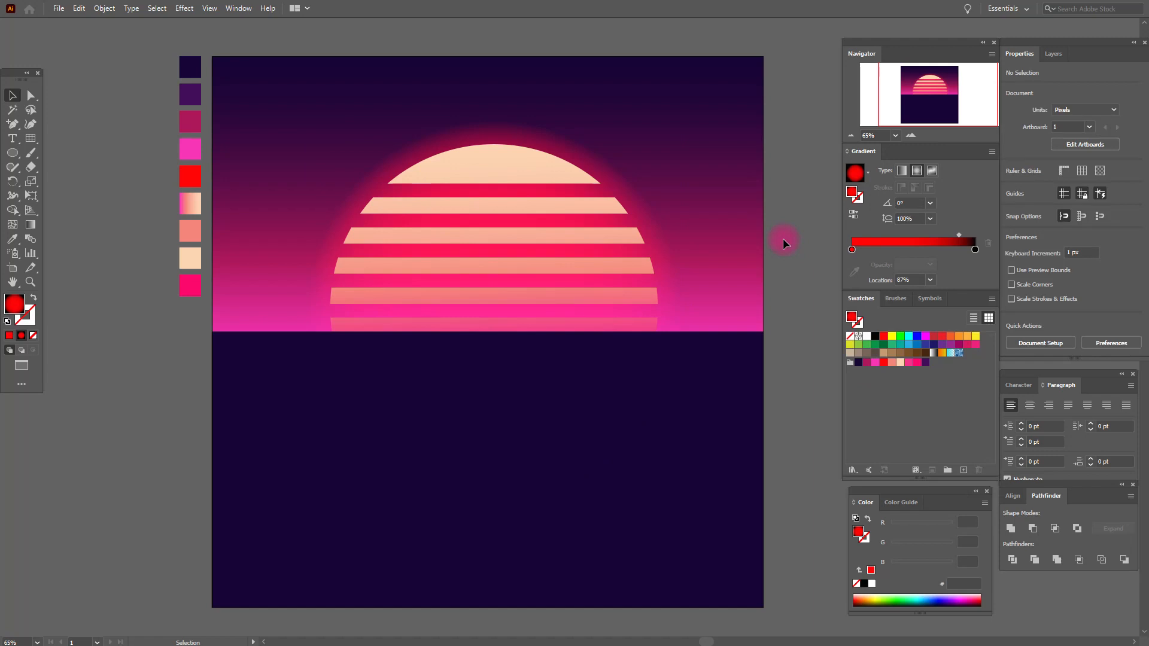
Draw a tiny white-filled circle about 5.7 px wide with the Ellipse tool, outside the artboard beside the palette squares
click(12, 281)
drag(372, 402, 355, 388)
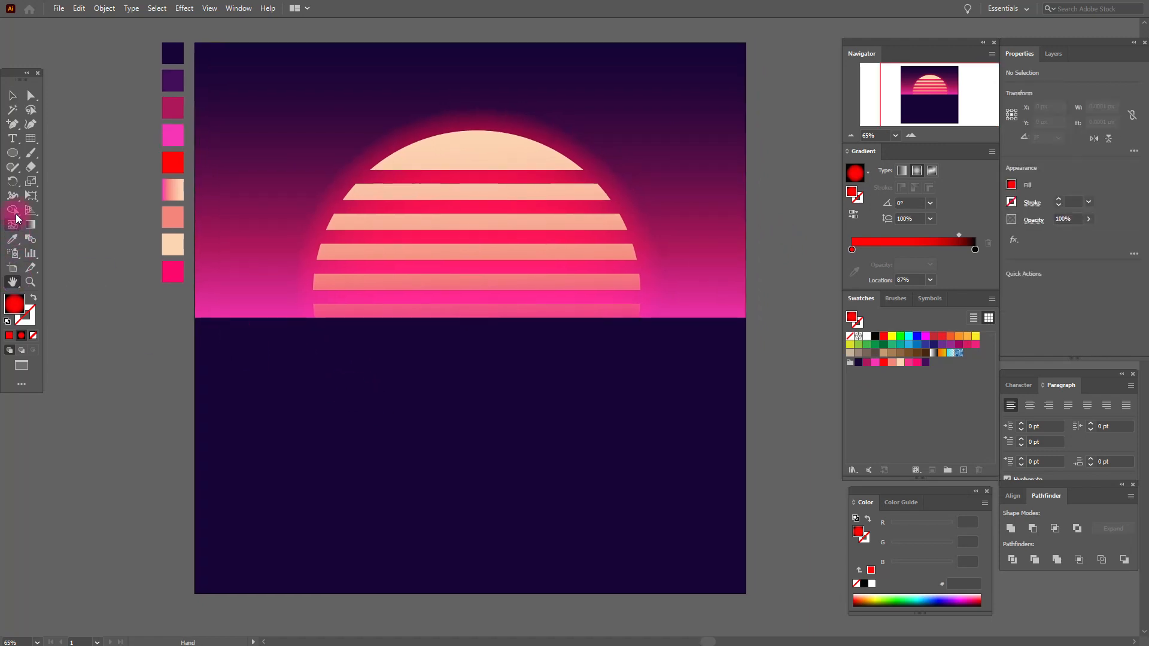
click(867, 337)
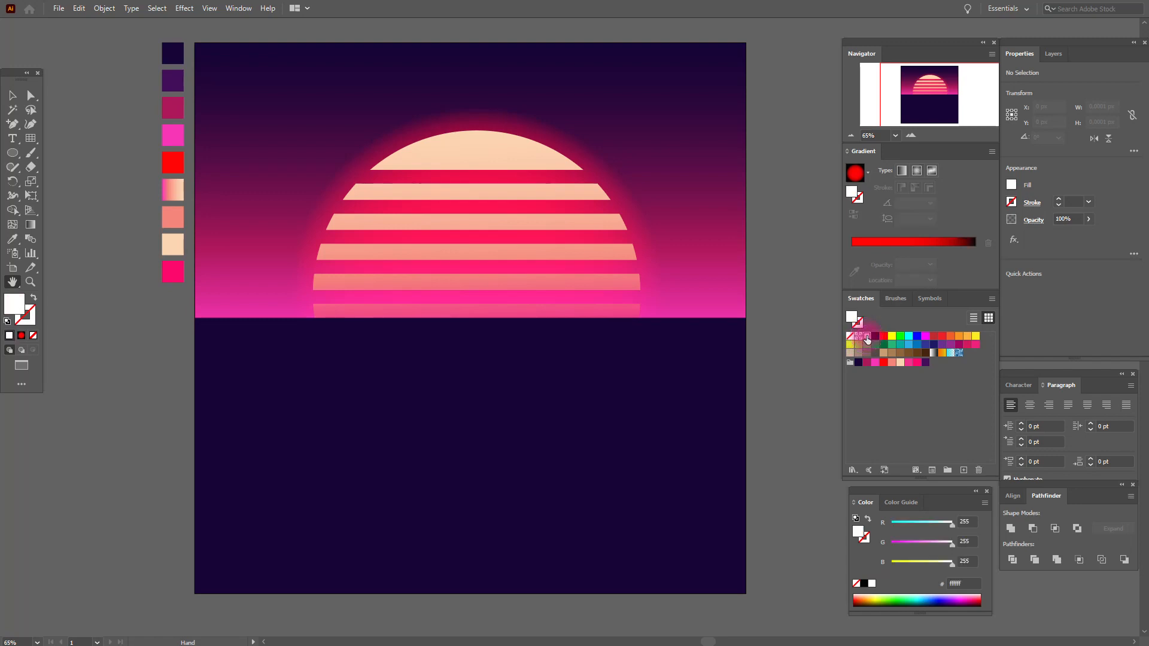
click(13, 154)
drag(104, 184, 105, 181)
click(13, 96)
key(Delete)
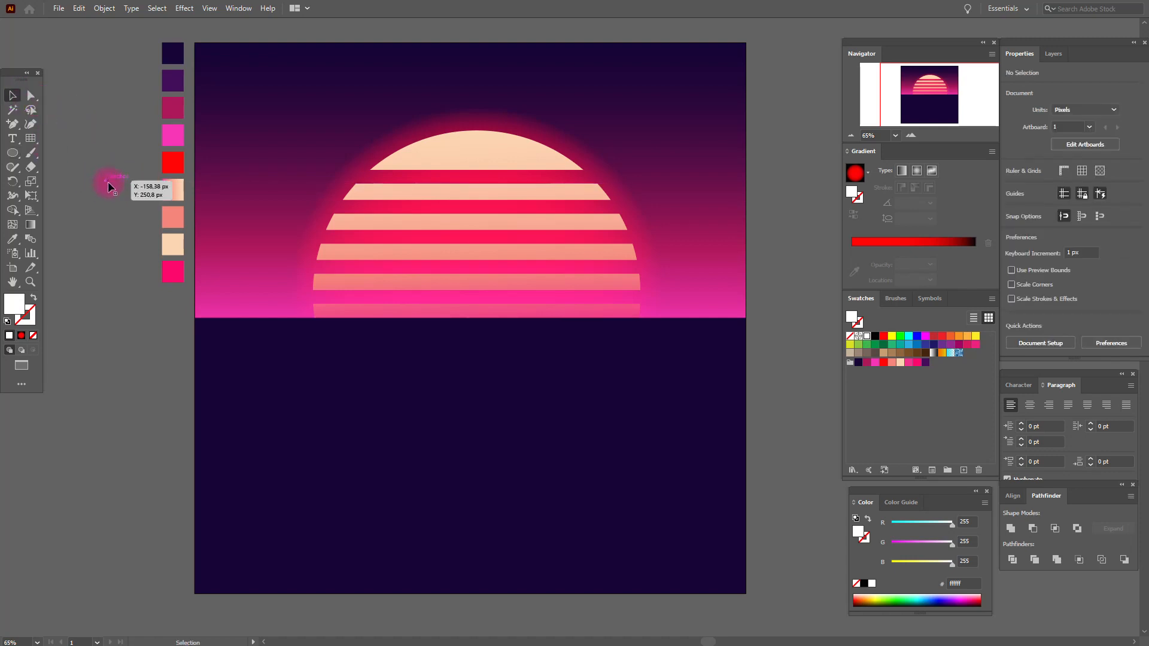
key(ctrl+z)
Save the white dot as a new symbol and delete its leftover instance outside the artboard
click(931, 298)
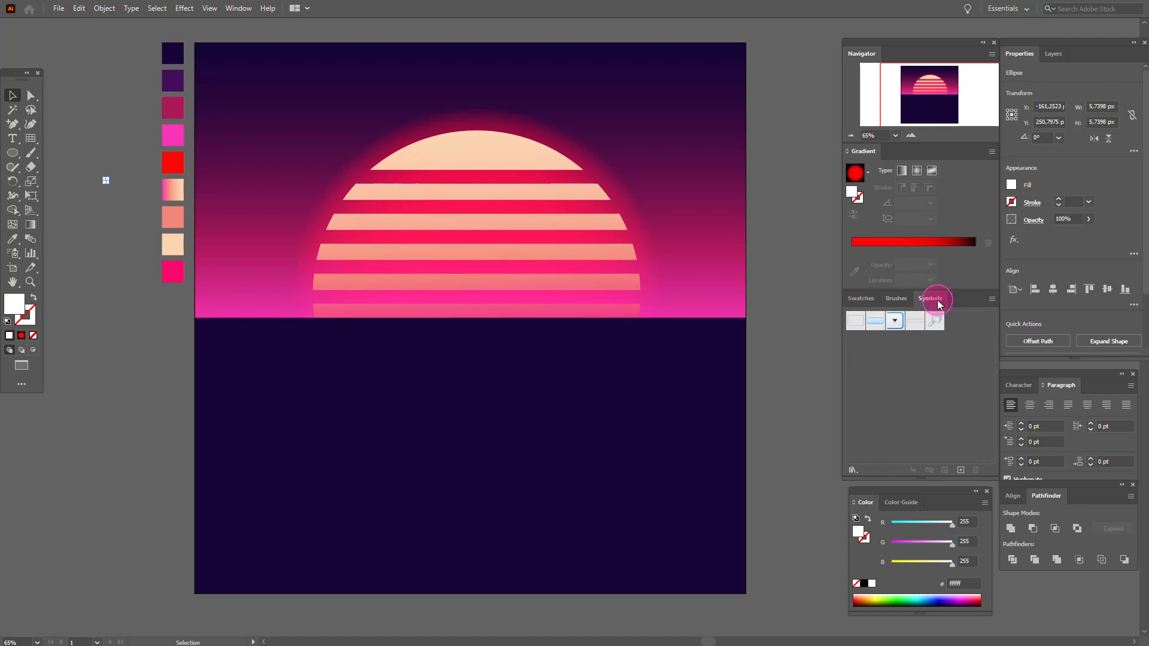
click(962, 471)
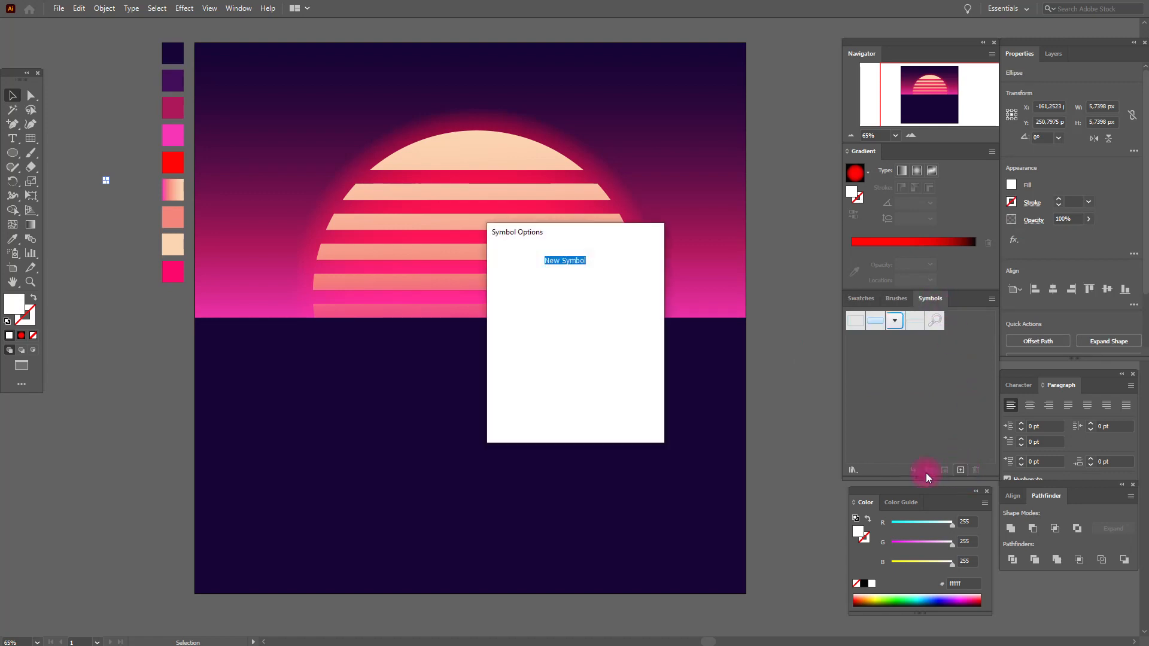
click(576, 416)
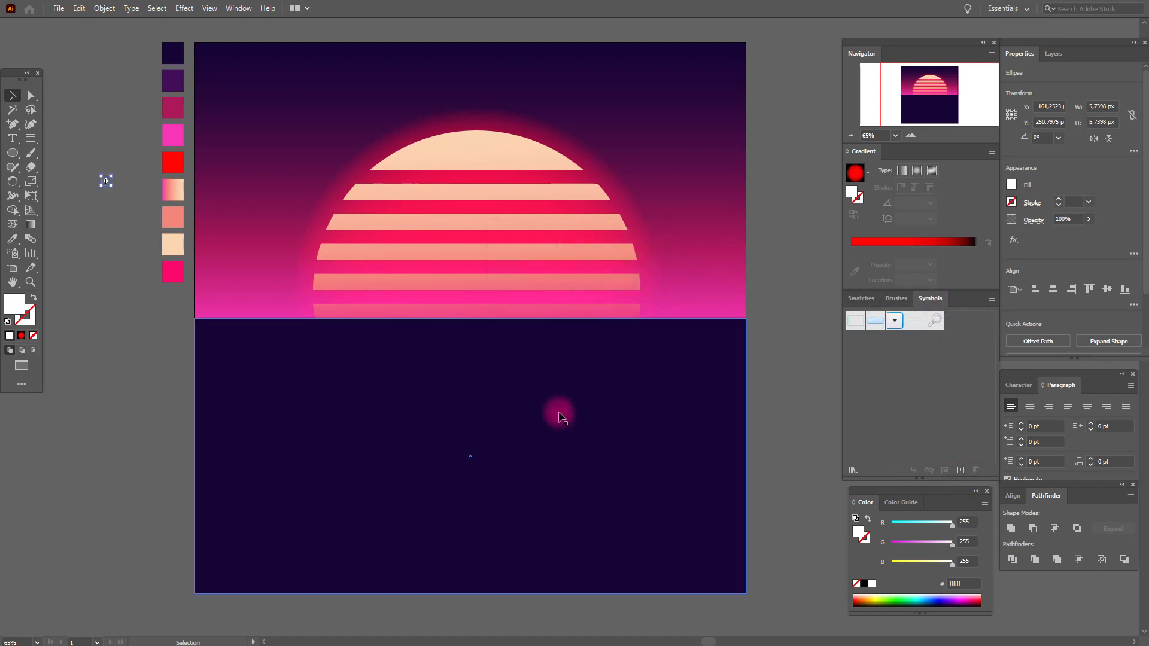
click(104, 254)
drag(94, 152, 115, 191)
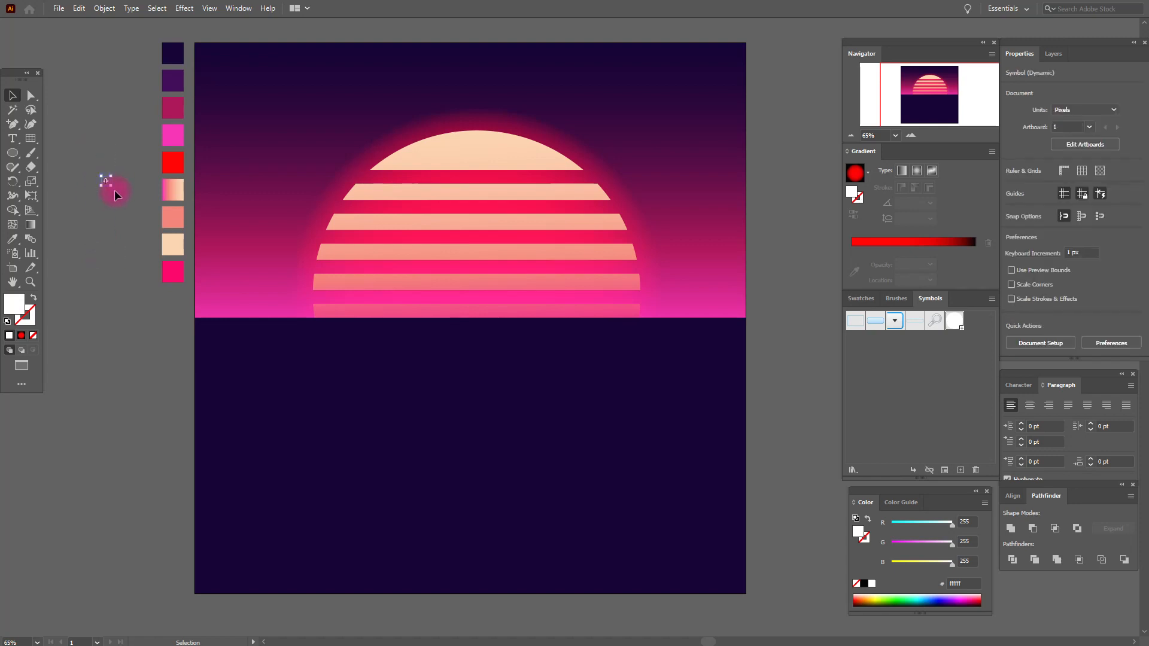
Scatter white dot symbols as stars across the sky around the sun with the Symbol Sprayer
click(12, 253)
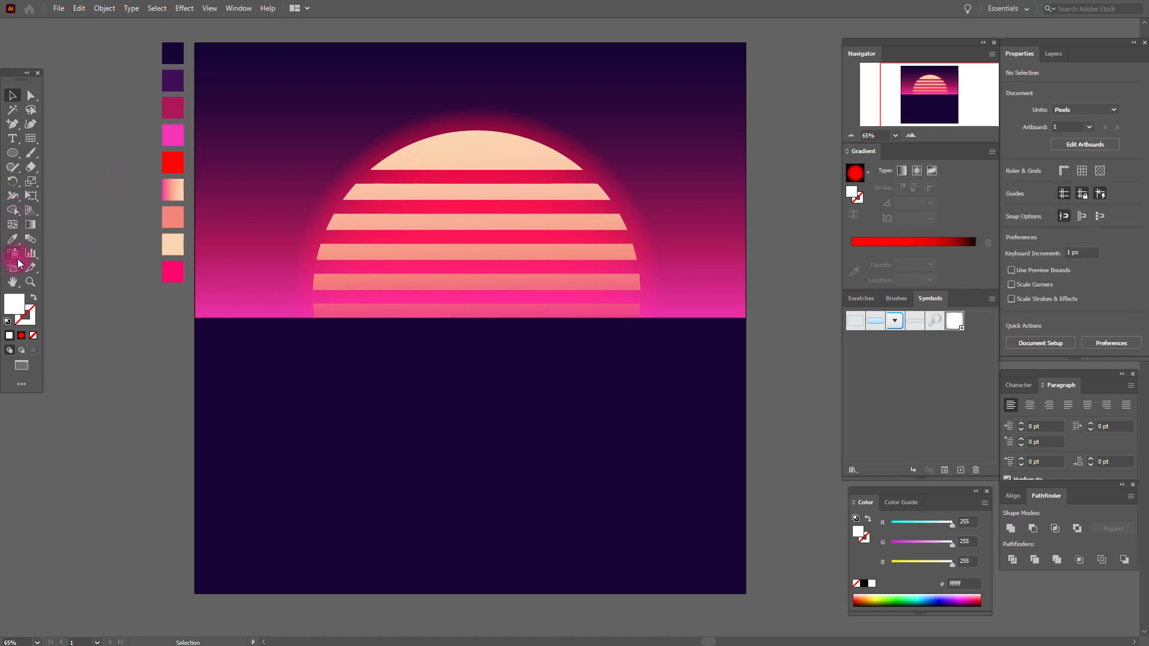
mouse_move(225, 94)
mouse_down()
mouse_move(213, 70)
mouse_move(225, 61)
mouse_move(257, 72)
mouse_move(715, 62)
mouse_move(326, 110)
mouse_move(711, 84)
mouse_up()
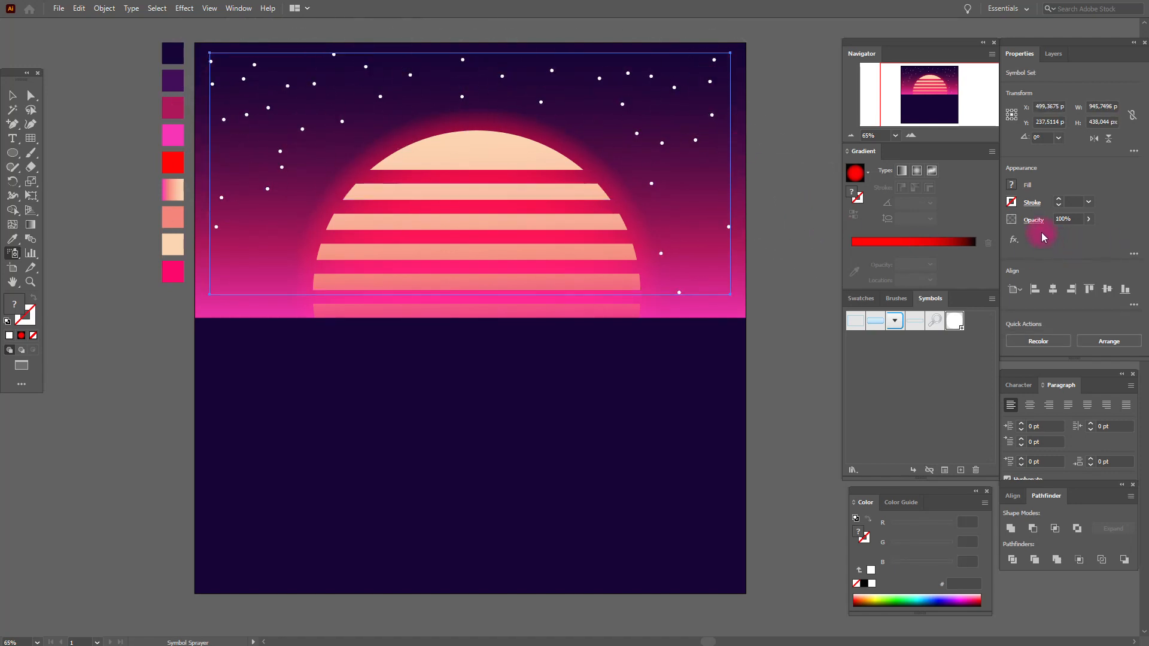
Set the blending mode of the sprayed star symbols to Soft Light
click(1037, 222)
click(955, 249)
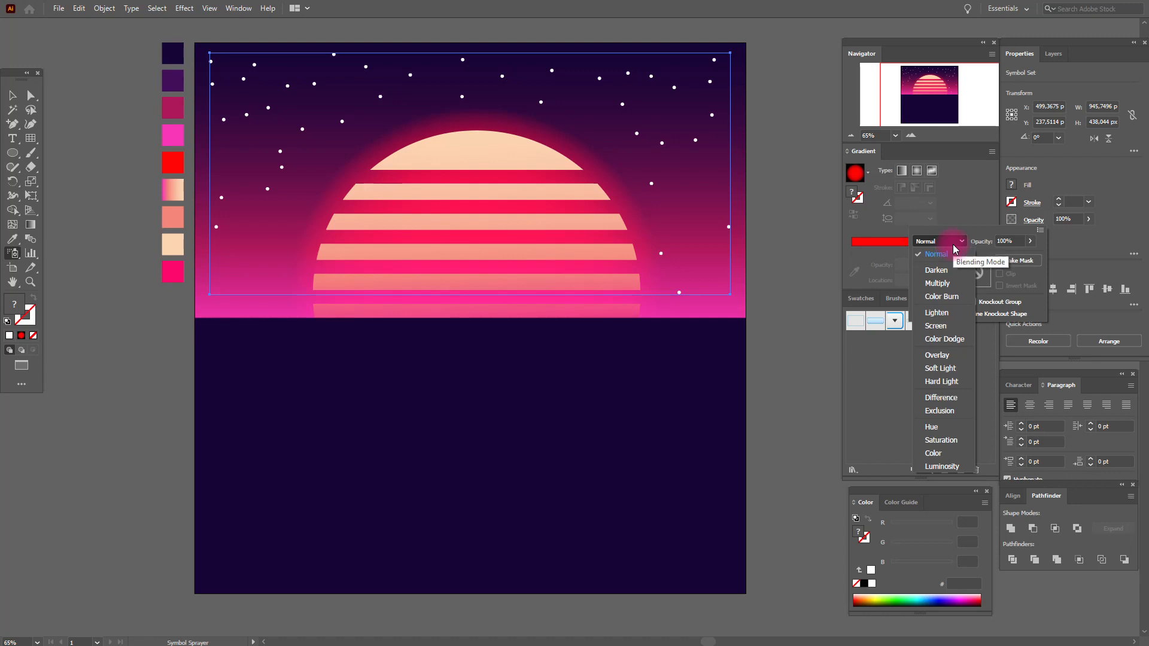
click(939, 369)
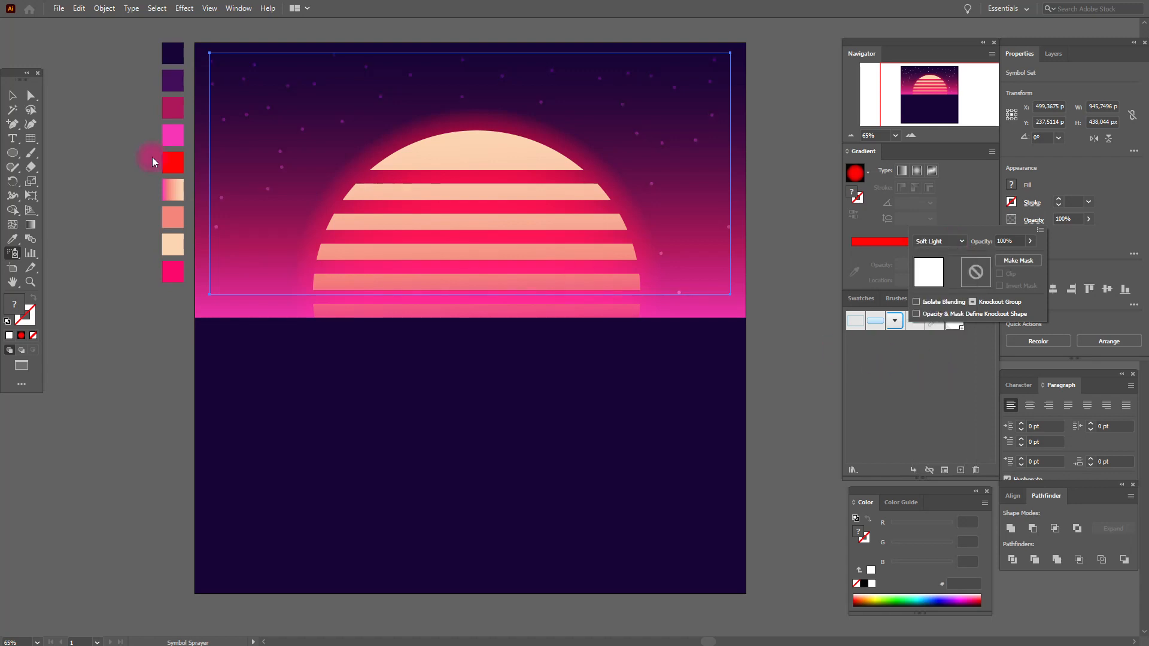
Select the star symbol set in the sky and lower its opacity to 40%
click(12, 95)
click(12, 97)
click(104, 113)
click(412, 77)
click(1082, 204)
click(1064, 221)
click(1037, 223)
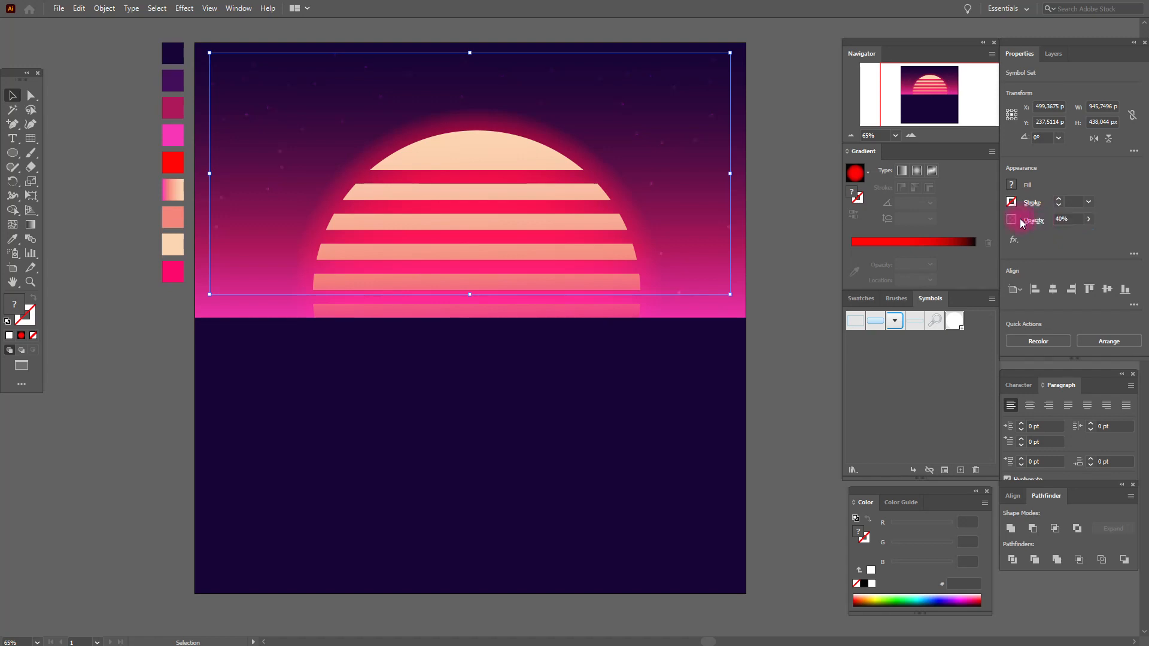
Spray a second, sparser set of white dot stars across the sky as a separate symbol set
click(792, 198)
click(15, 253)
click(228, 99)
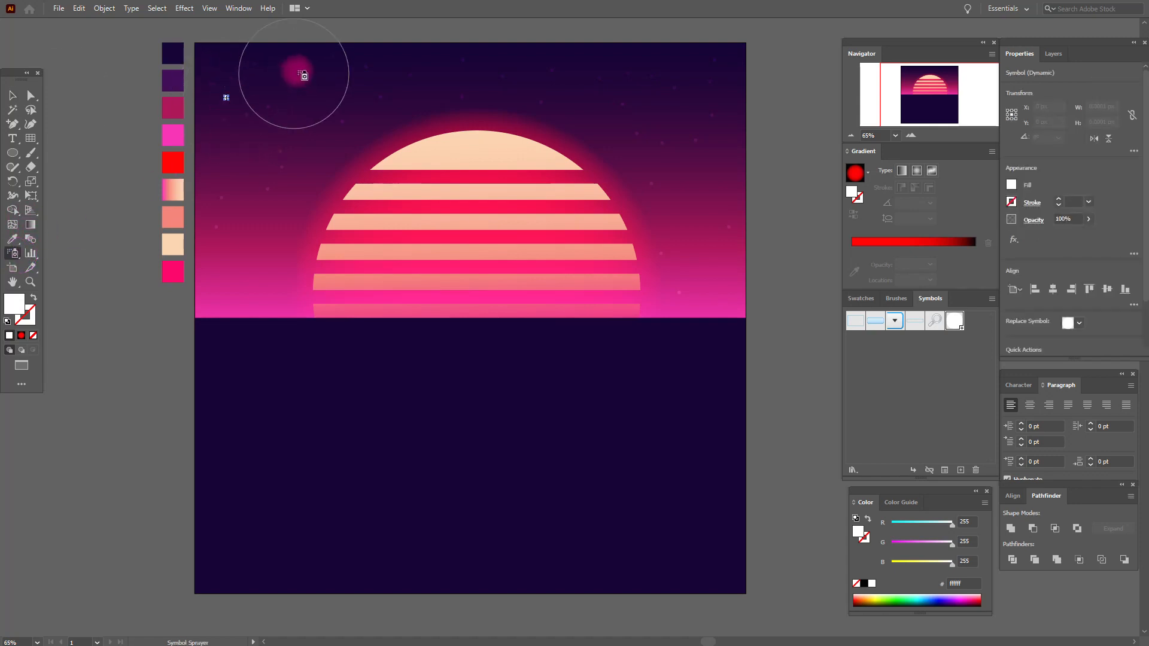
mouse_move(290, 64)
mouse_down()
mouse_move(225, 153)
mouse_move(585, 113)
mouse_move(504, 97)
mouse_up()
Set the second star set's blending mode to Soft Light, keeping it at 100% opacity, and deselect it
click(1057, 219)
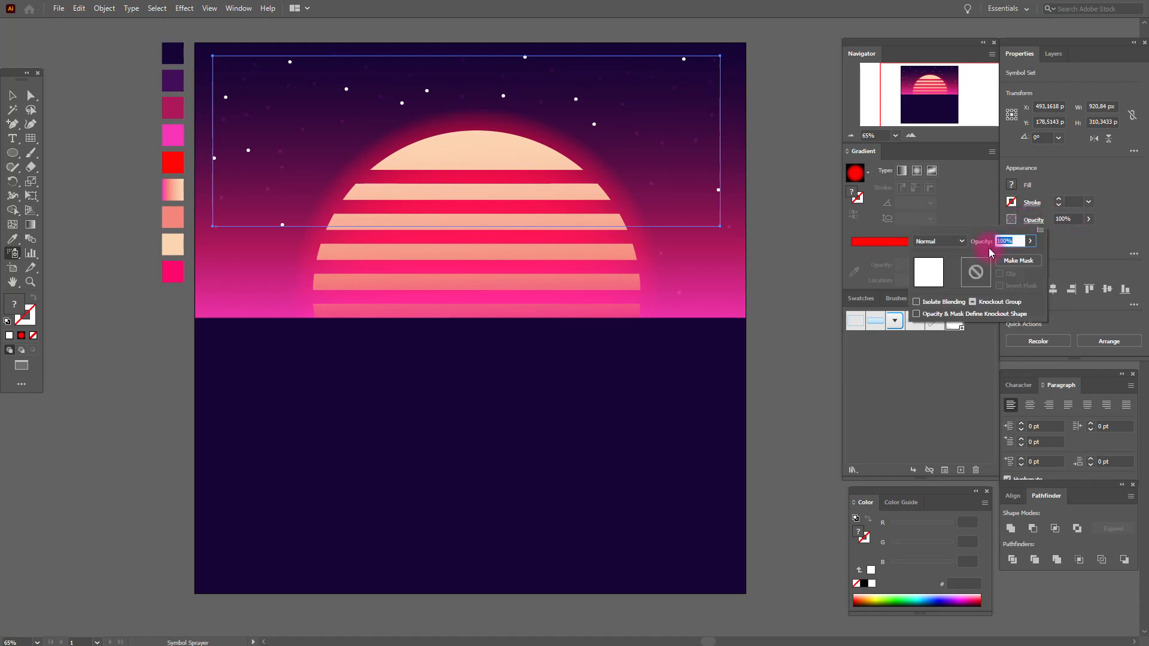
click(938, 241)
click(953, 370)
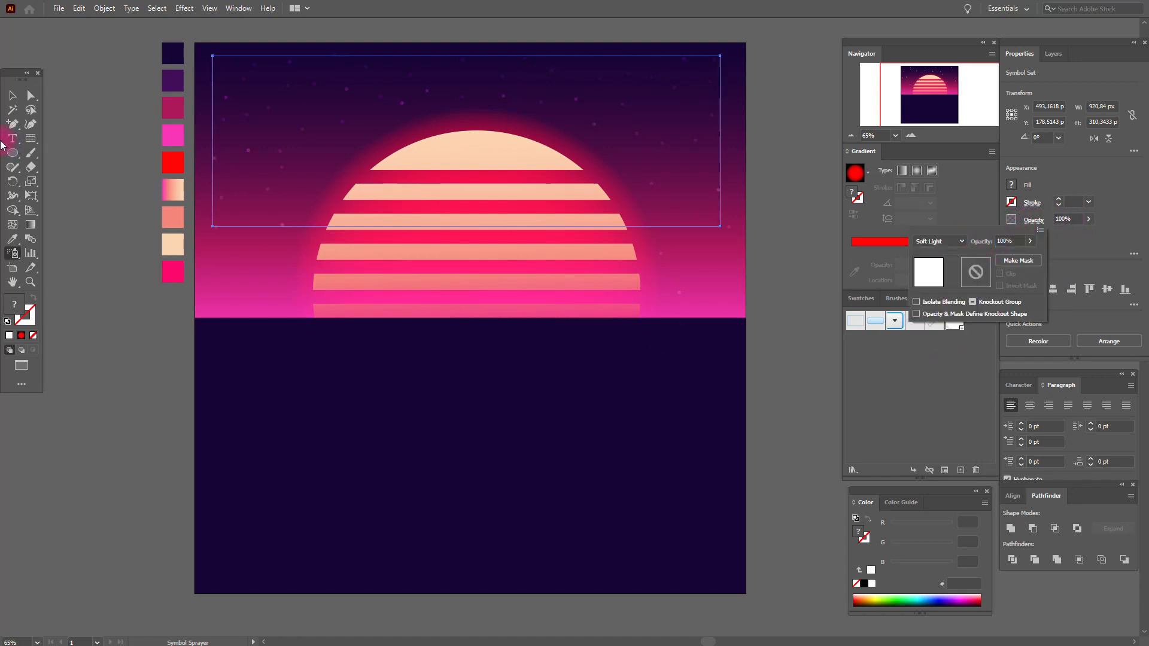
click(9, 94)
click(97, 103)
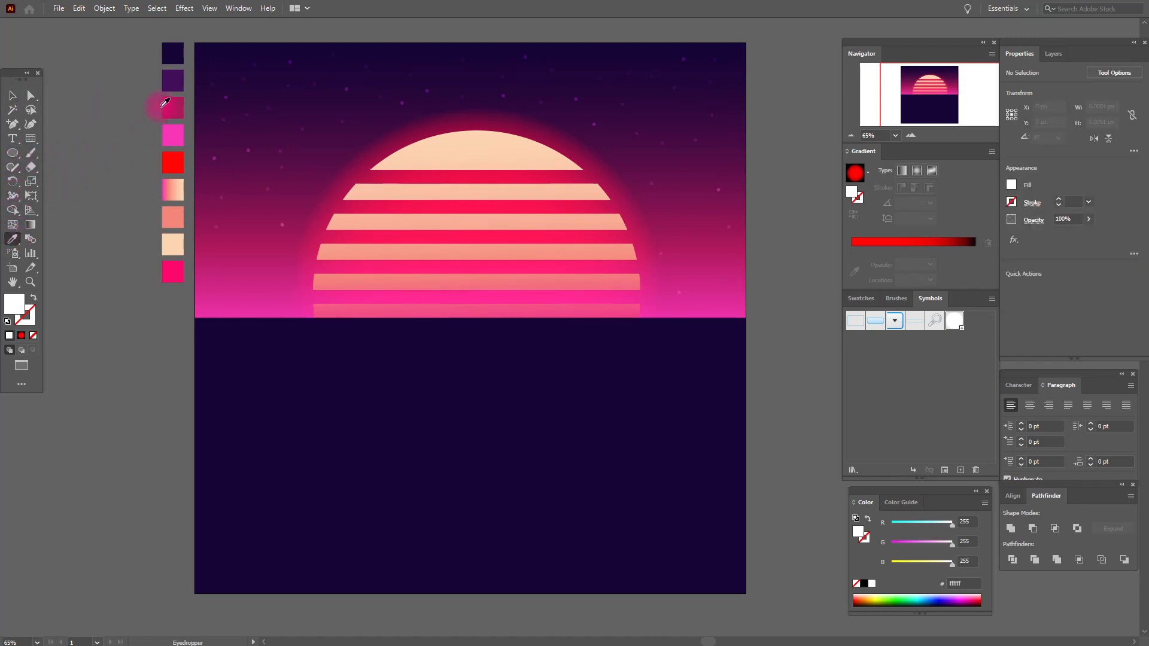
Sample the dark purple palette square (#3F0957) and draw a row of rectangles of varying heights along the horizon as a city skyline
click(172, 81)
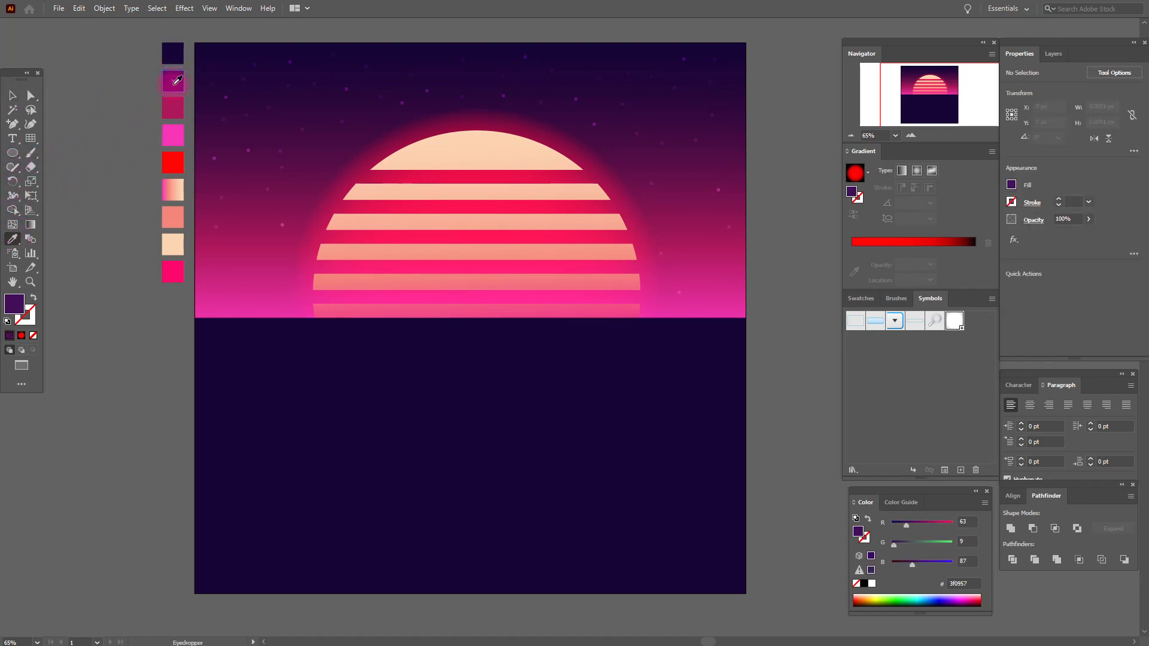
click(15, 155)
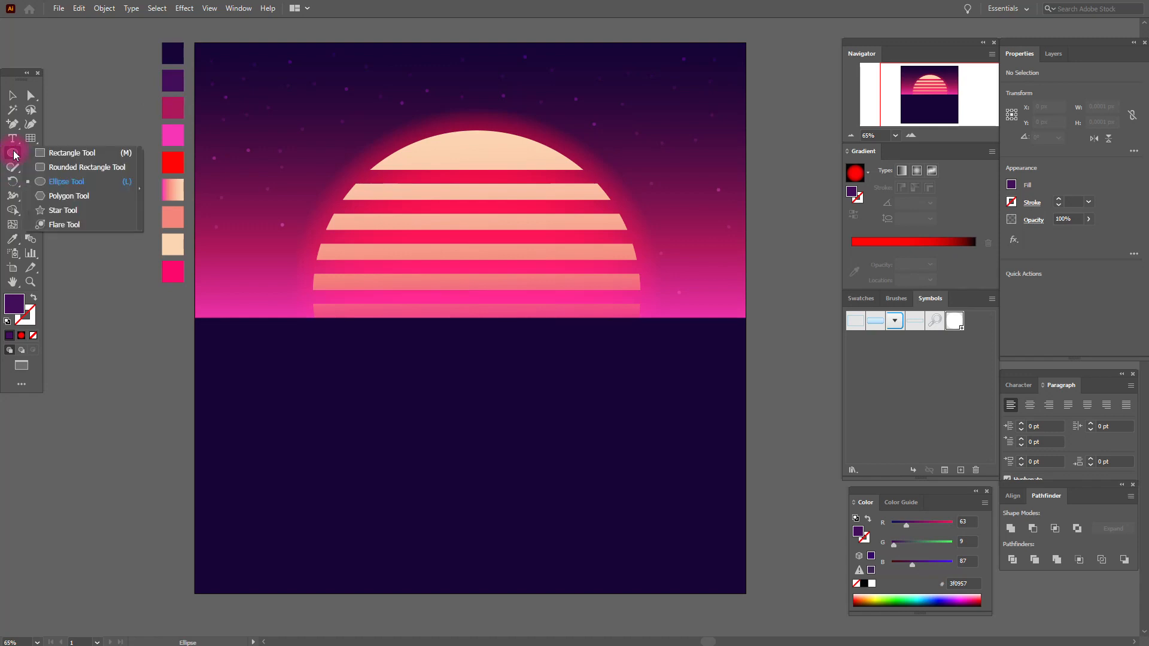
click(57, 152)
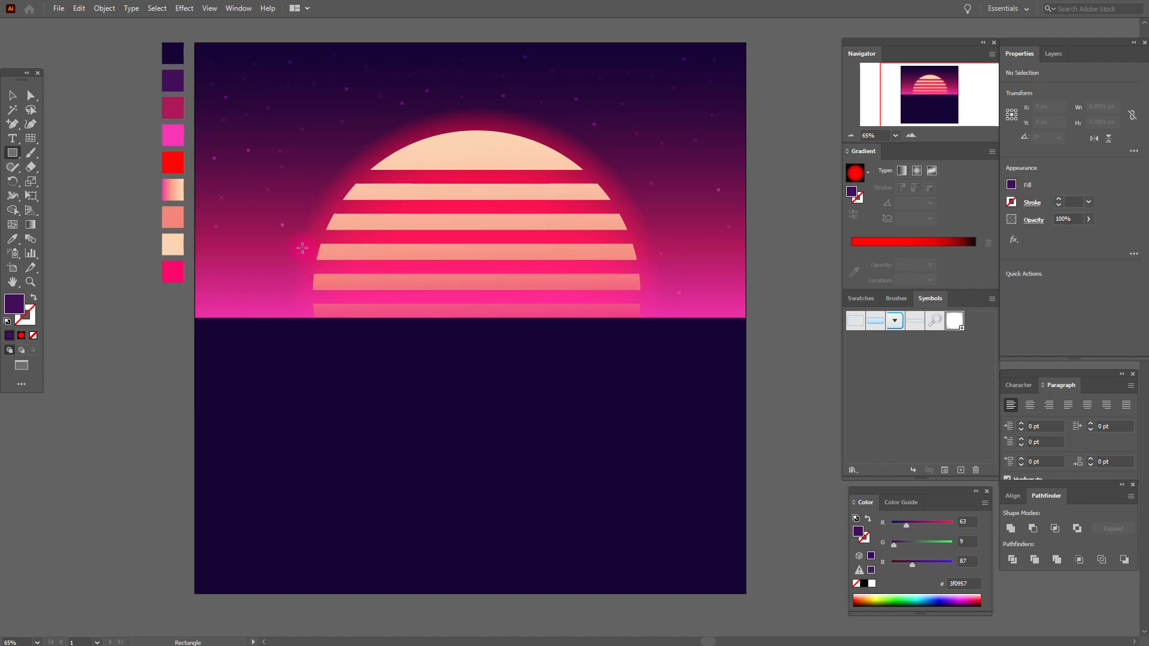
mouse_move(301, 249)
mouse_down()
mouse_move(338, 303)
mouse_move(329, 317)
mouse_move(354, 319)
mouse_up()
drag(350, 274, 387, 319)
drag(395, 282, 410, 319)
drag(408, 261, 430, 319)
drag(427, 244, 446, 318)
drag(442, 226, 466, 318)
drag(482, 215, 510, 318)
drag(489, 184, 549, 318)
drag(539, 189, 549, 238)
drag(562, 222, 594, 319)
drag(601, 227, 632, 319)
drag(626, 273, 645, 318)
drag(640, 239, 670, 320)
drag(665, 291, 700, 324)
drag(691, 245, 717, 323)
click(39, 100)
click(57, 128)
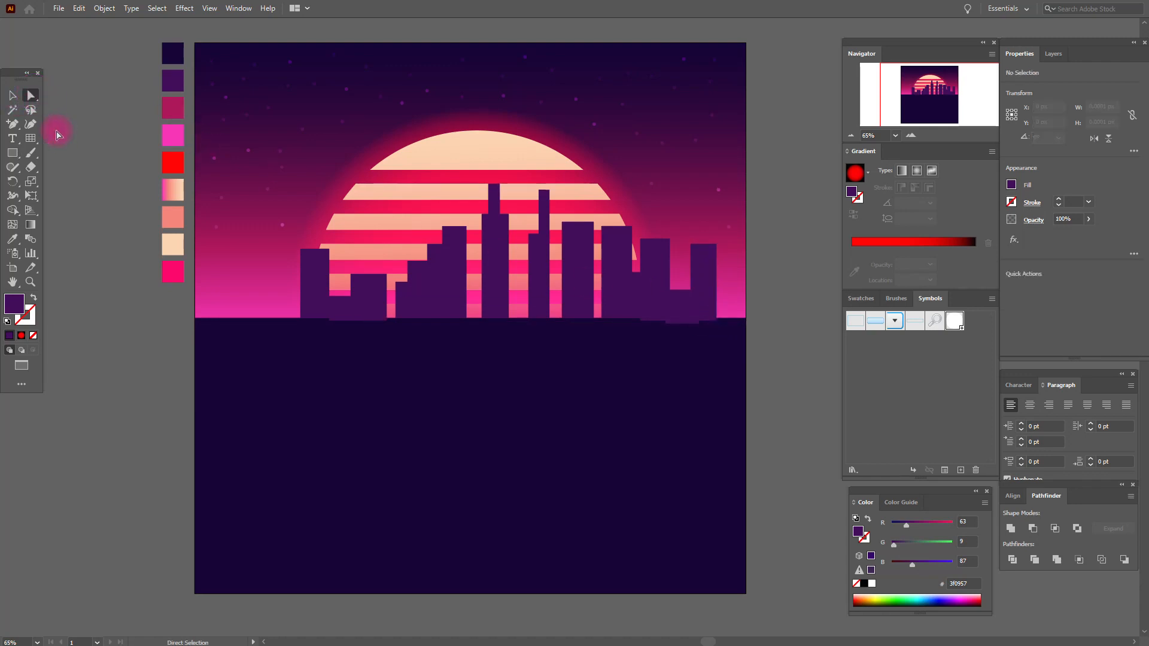
Unite the three leftmost building rectangles into one shape with Pathfinder
click(13, 95)
click(317, 281)
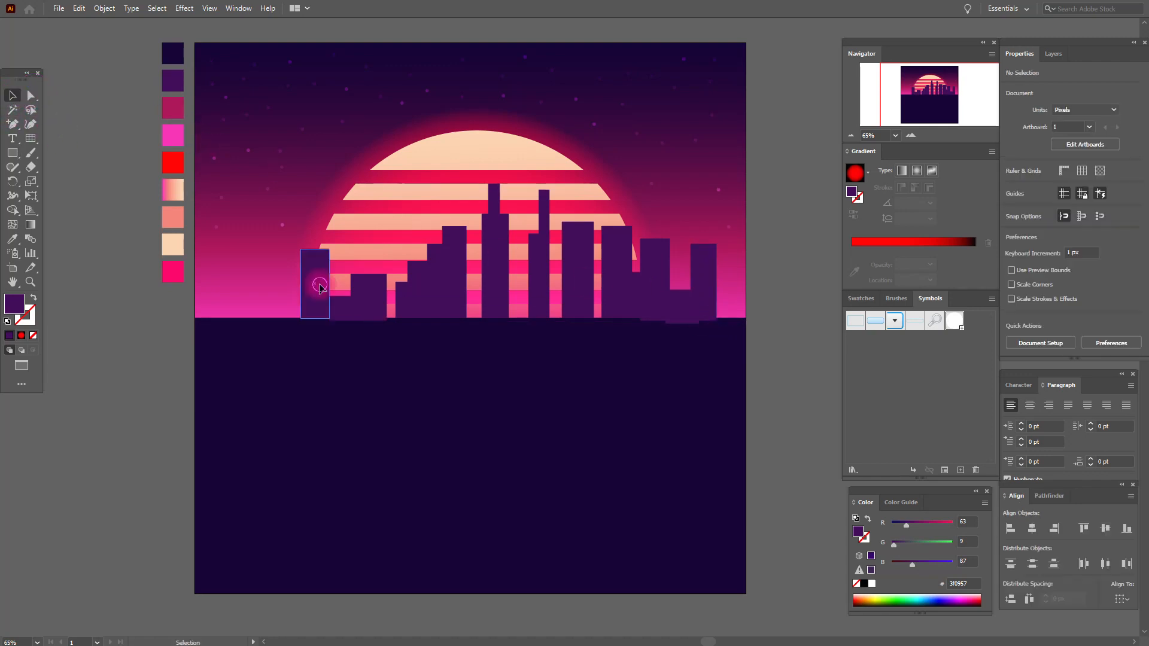
shift+click(368, 296)
shift+click(343, 307)
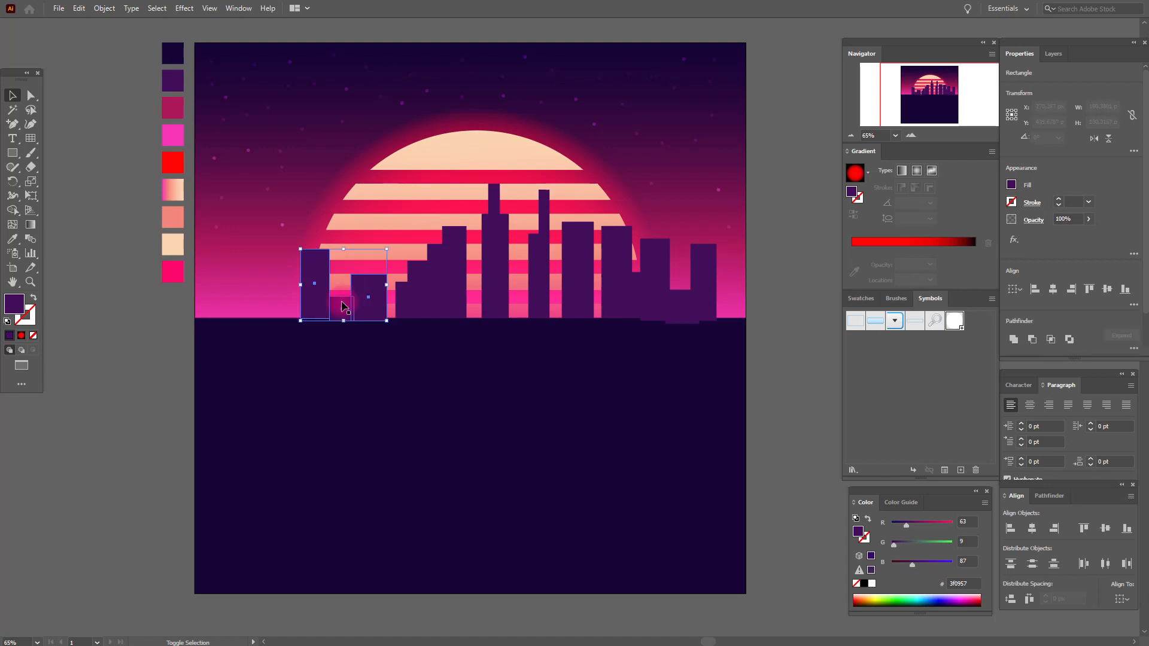
click(1050, 496)
click(1014, 528)
Unite the four stair-stepped building rectangles left of the central tower into one shape
click(500, 351)
shift+click(403, 300)
shift+click(418, 270)
shift+click(454, 249)
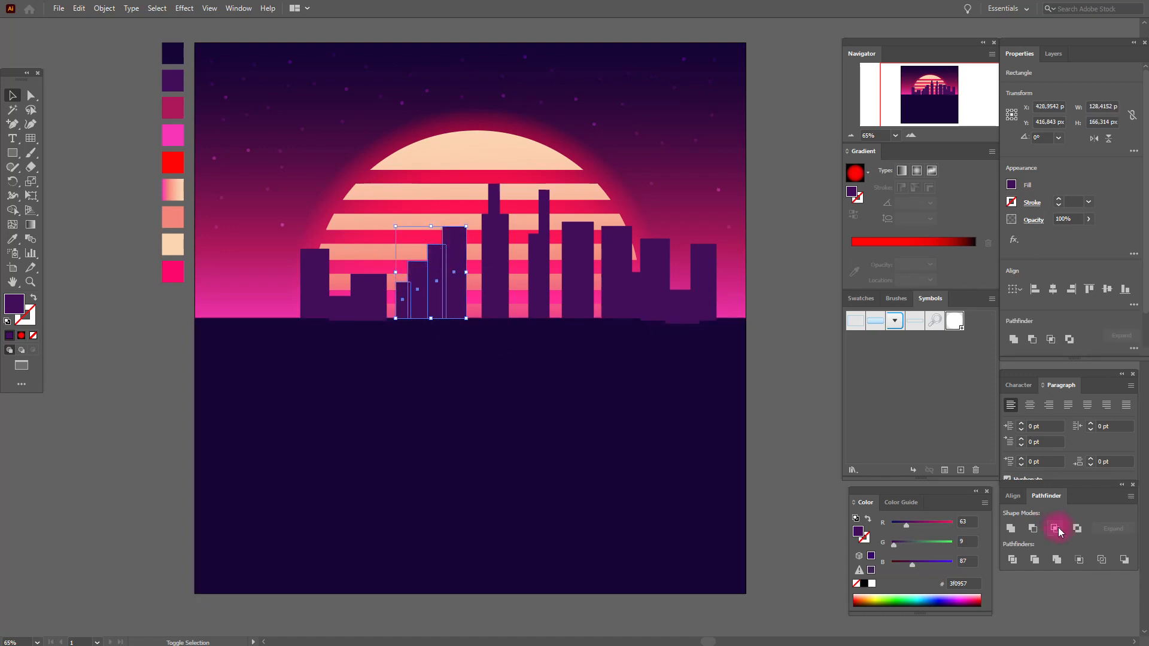
click(1011, 529)
Center the spire horizontally on the tall central tower and unite both rectangles into one shape
click(494, 201)
shift+click(499, 242)
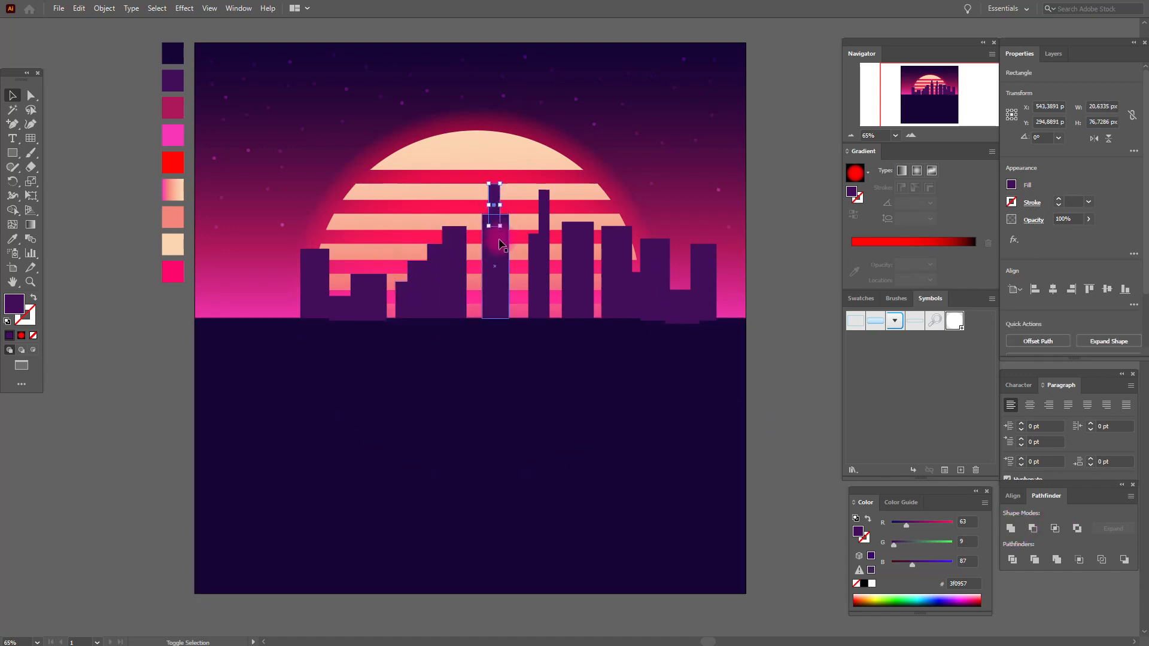
click(1012, 496)
click(1034, 529)
click(1045, 496)
click(1011, 529)
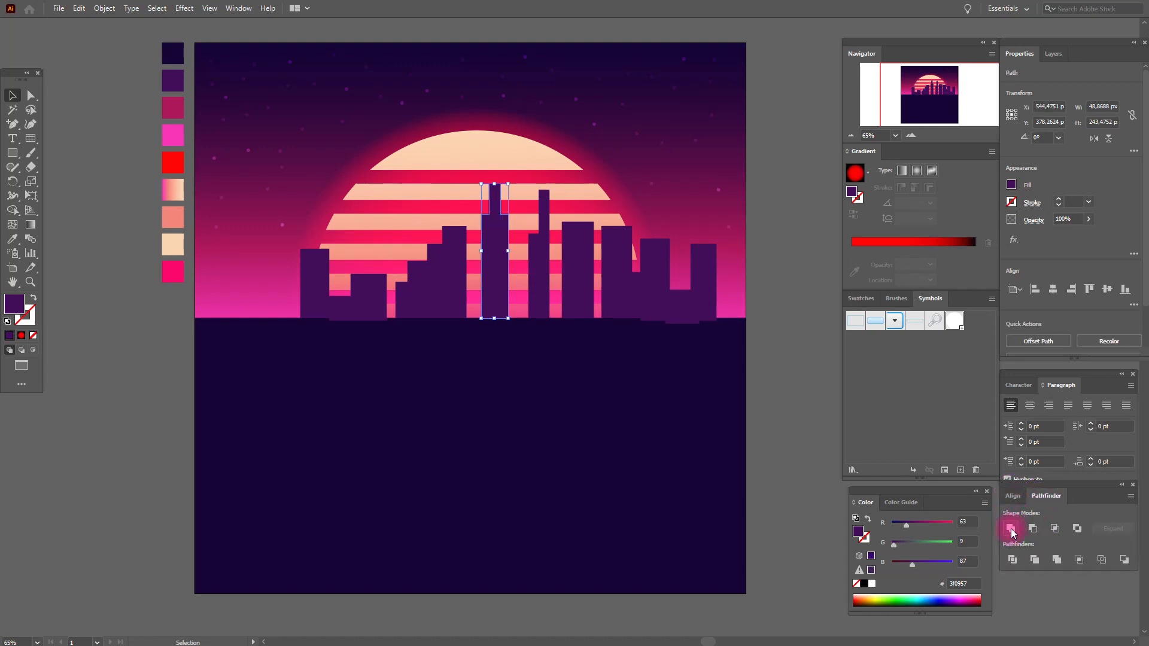
Align the spire to the right edge of the second tall tower and unite both rectangles
click(539, 263)
shift+click(545, 213)
click(1013, 496)
click(1052, 529)
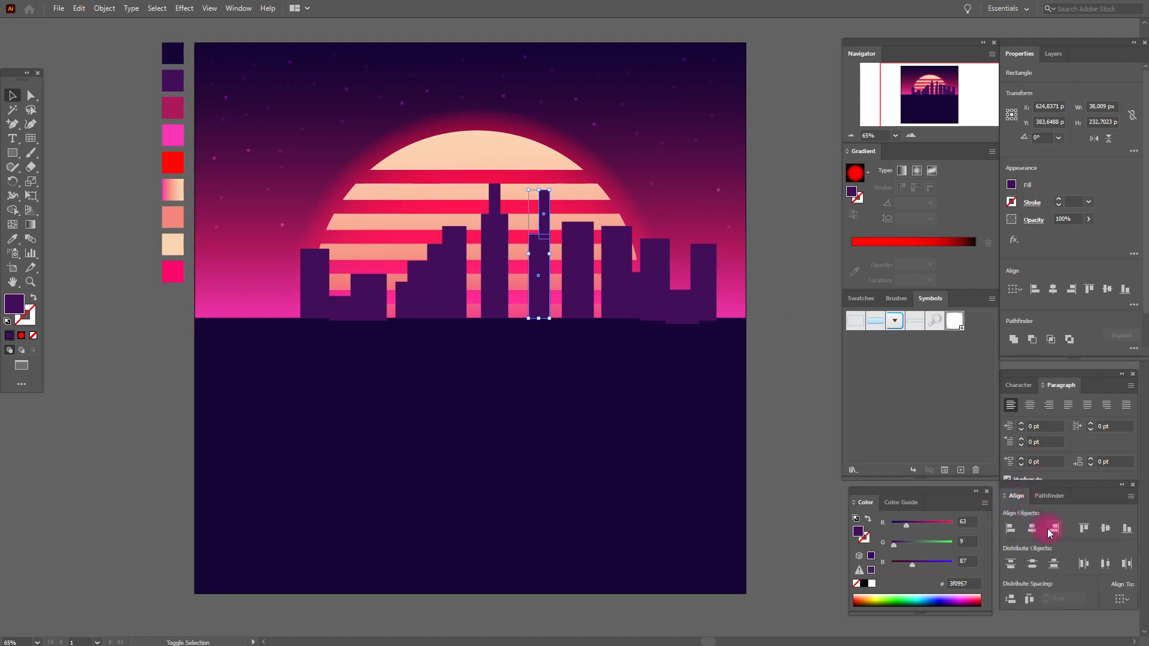
click(1047, 496)
click(576, 254)
Align the bottoms of the five rightmost building rectangles and unite them into one shape
click(609, 275)
shift+click(656, 272)
shift+click(681, 307)
shift+click(703, 287)
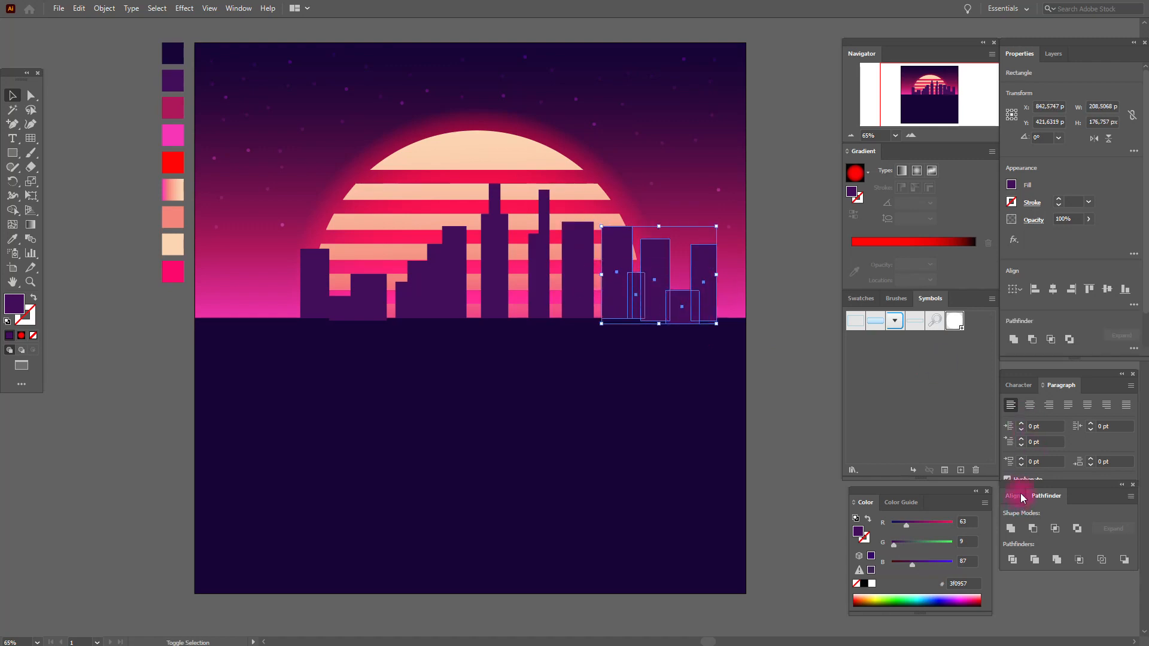
click(1014, 496)
click(1125, 533)
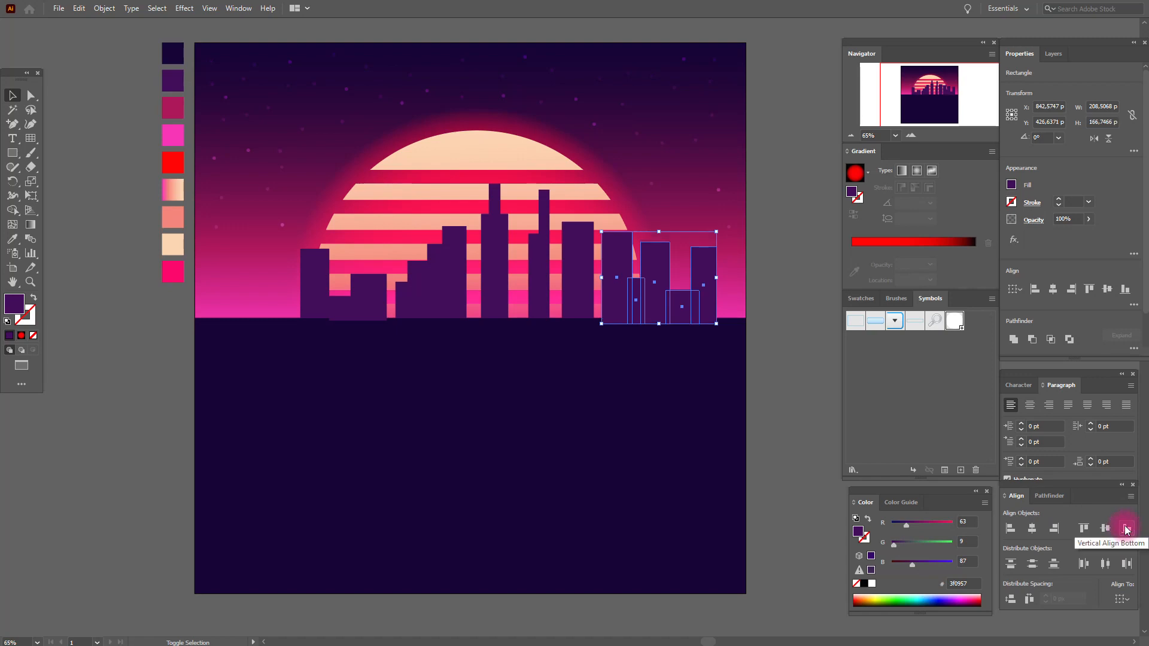
click(1047, 498)
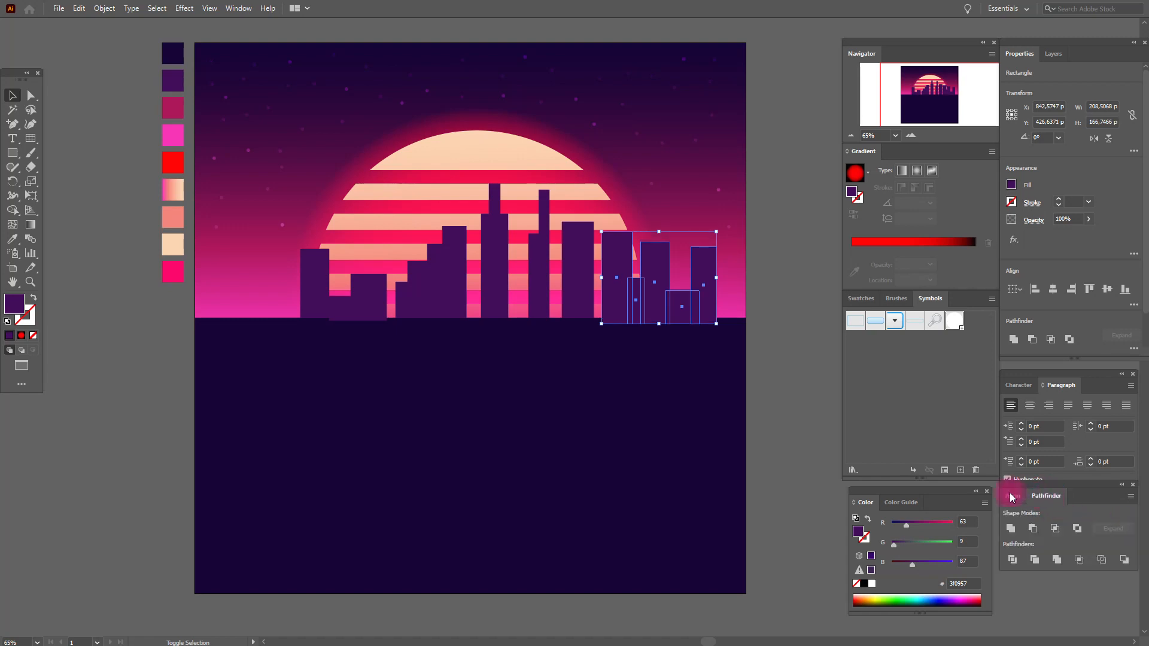
click(1010, 527)
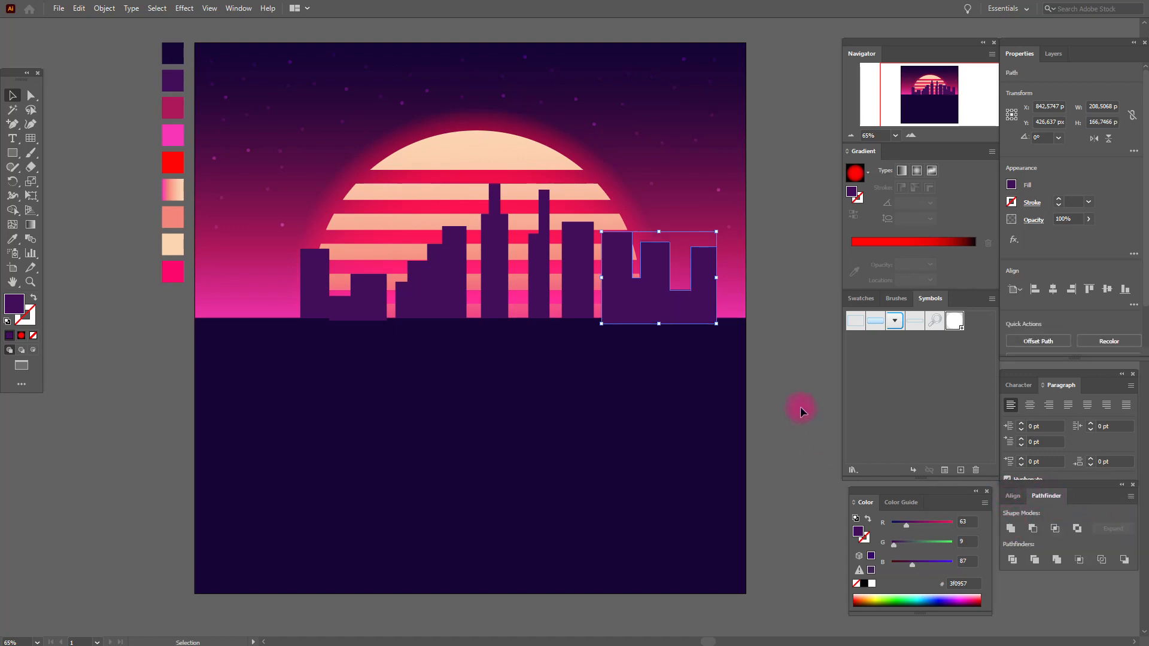
Select all the building shapes of the skyline and align them along their bottom edges
shift+click(580, 263)
shift+click(539, 275)
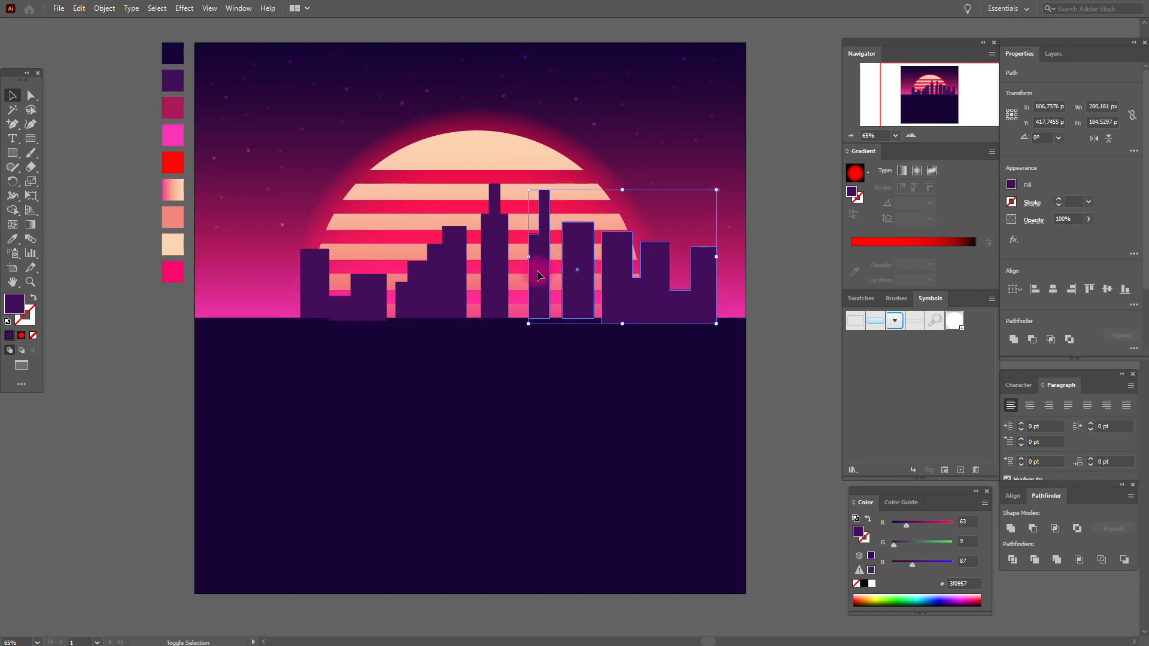
shift+click(502, 279)
shift+click(446, 286)
shift+click(377, 299)
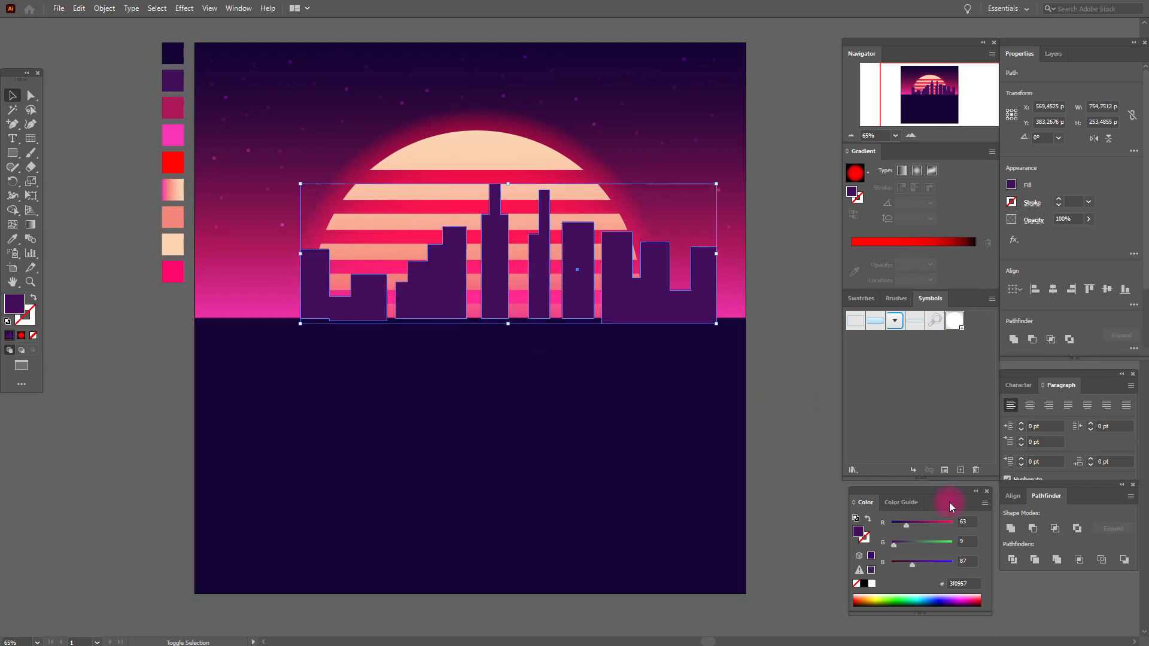
click(1016, 501)
click(1126, 528)
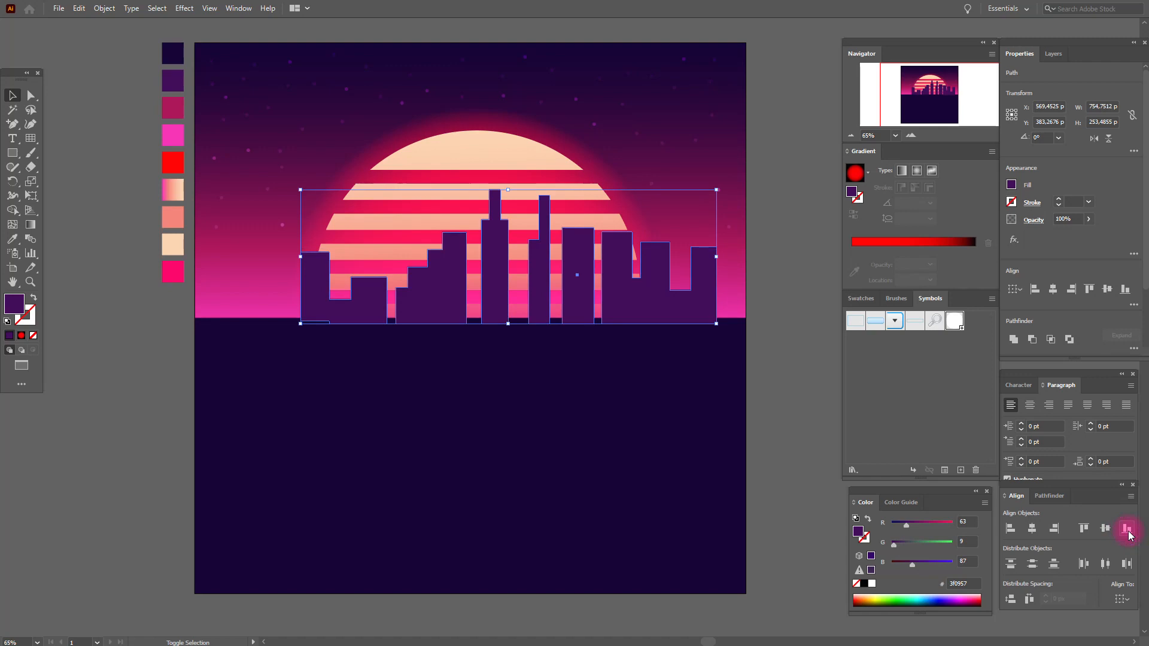
Arrange the stacking order so the dark ground rectangle covers the base of the buildings
click(712, 387)
right_click(712, 388)
mouse_move(795, 321)
click(886, 320)
click(771, 324)
click(698, 309)
key(Left)
key(Left)
key(Left)
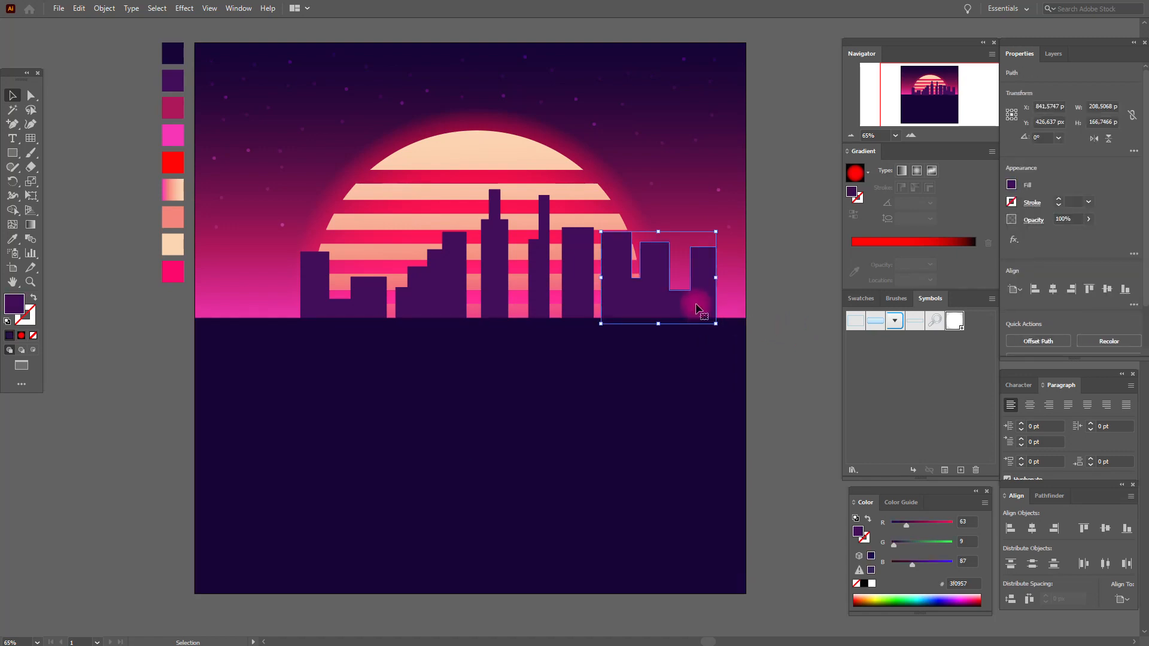
key(Right)
key(Right)
key(Right)
key(Right)
key(Right)
key(Right)
key(Right)
key(Right)
key(Right)
key(Right)
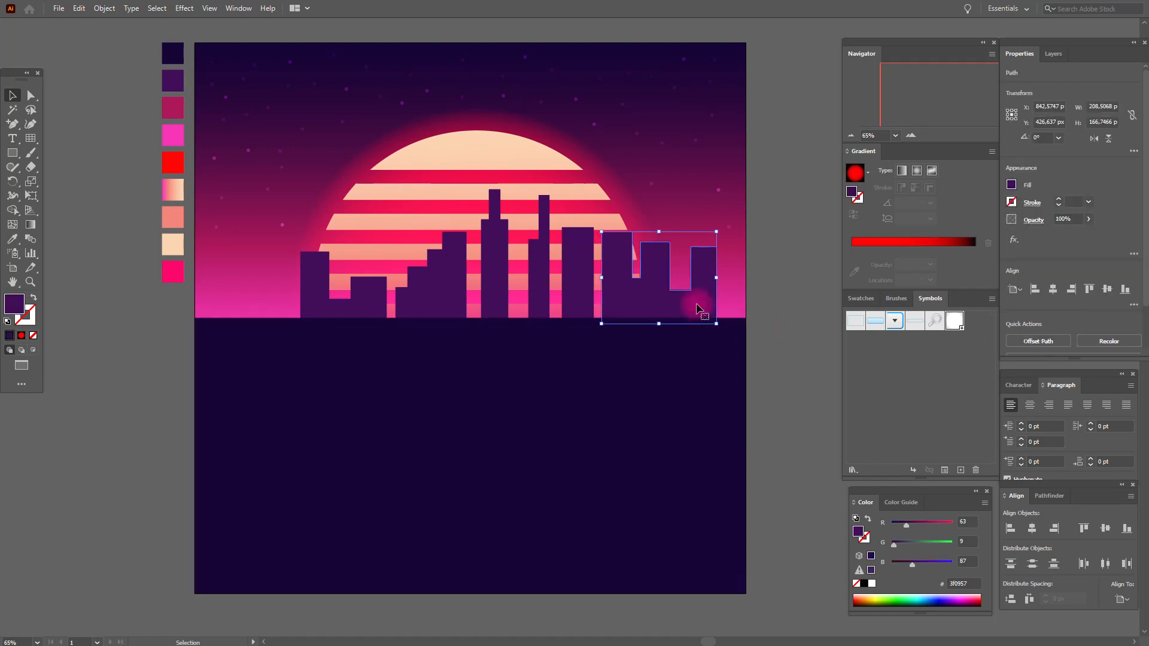
Nudge the tall central tower about 11 px left, closer to the stair-stepped buildings
click(509, 294)
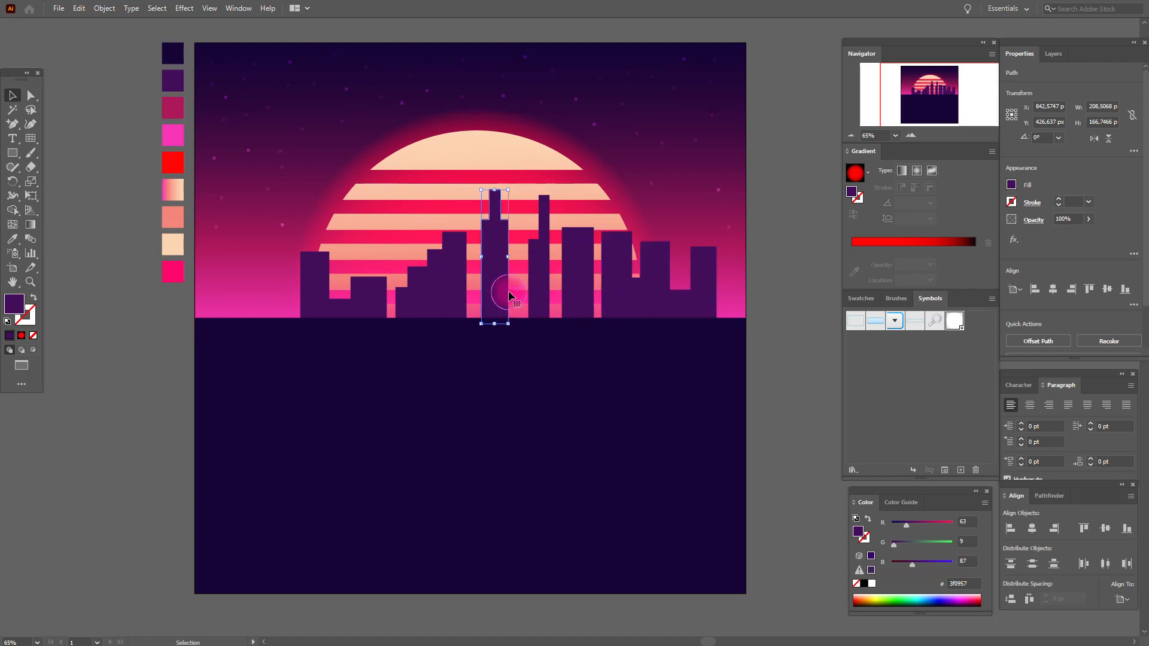
key(Left)
key(Left)
key(Left)
key(Left)
key(Left)
key(Left)
key(Left)
key(Left)
key(Left)
key(Left)
key(Left)
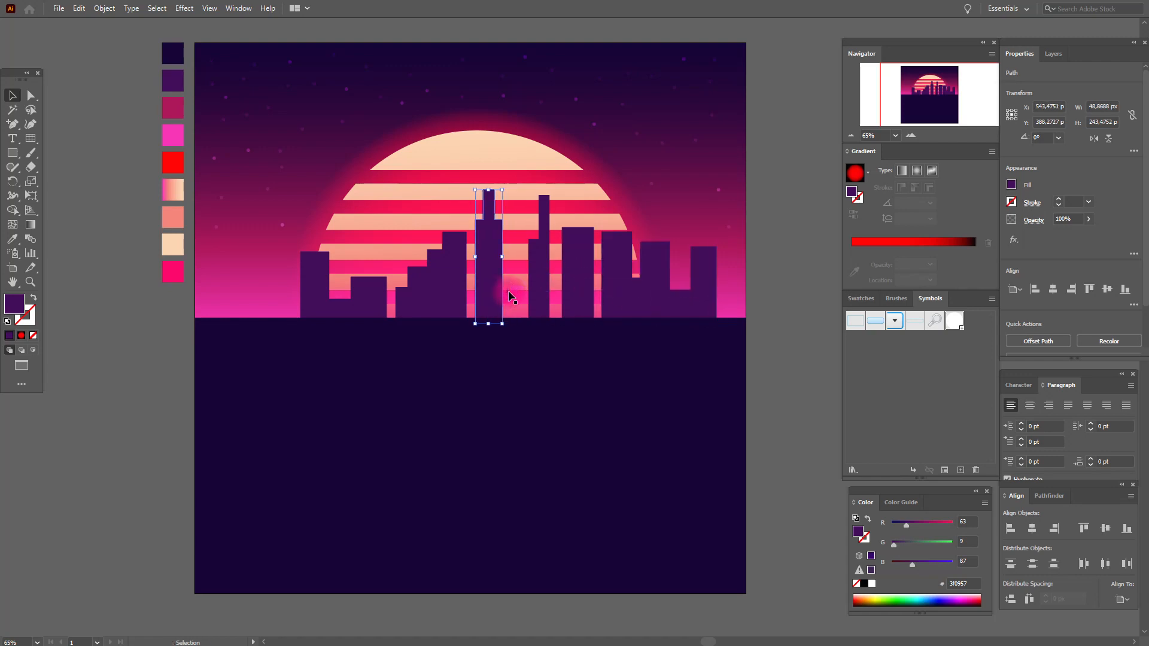
Nudge the second tall tower with the right-aligned spire about 20 px left toward the central tower
click(540, 293)
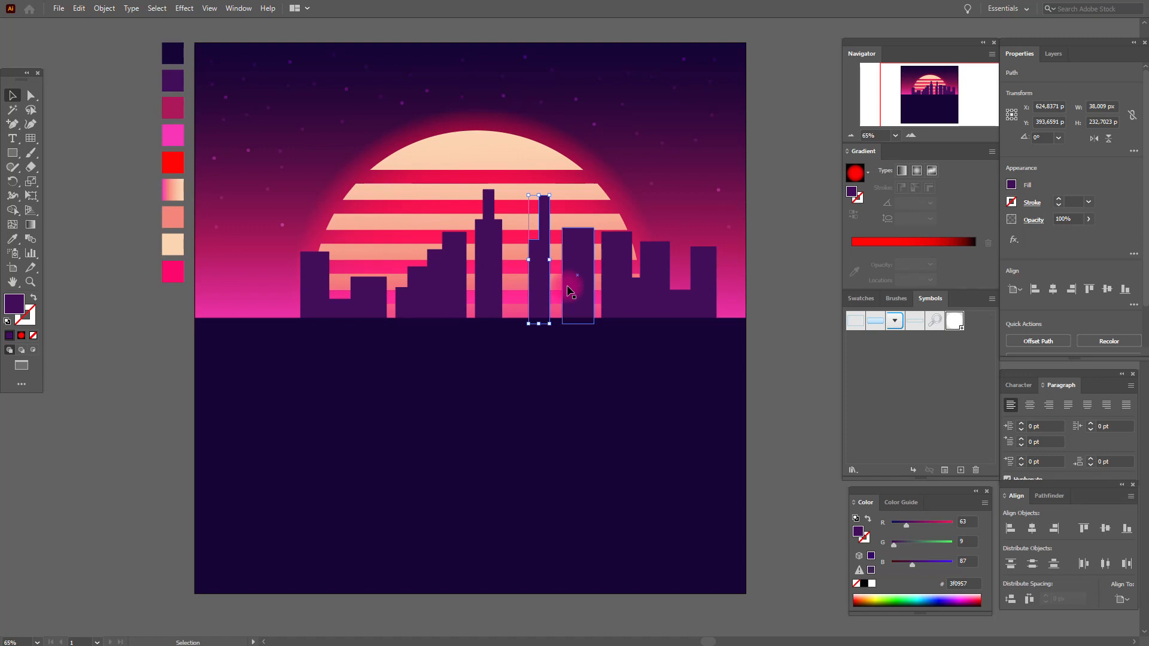
key(Left)
key(Left)
key(Left)
key(Left)
key(Left)
key(Left)
key(Left)
key(Left)
key(Left)
key(Left)
key(Left)
key(Left)
key(Left)
key(Left)
key(Left)
key(Left)
key(Left)
key(Left)
key(Left)
key(Left)
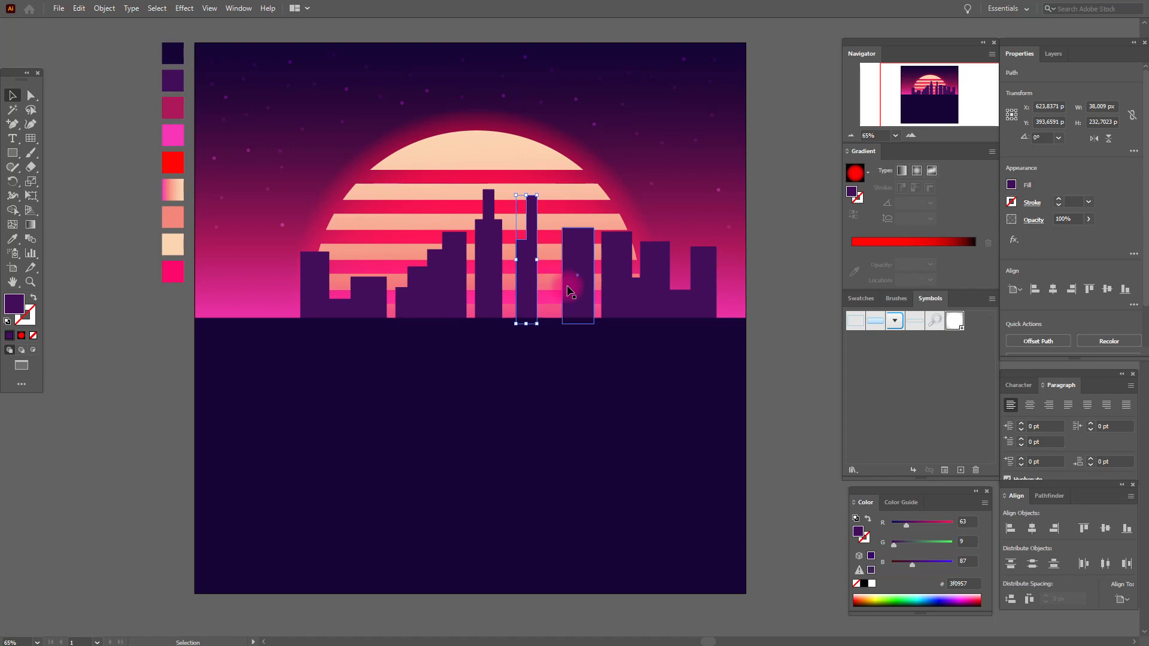
Nudge the single wide building right of the second tower about 20 px left
click(569, 290)
key(Left)
key(Left)
key(Left)
key(Left)
key(Left)
key(Left)
key(Left)
key(Left)
key(Left)
key(Left)
key(Left)
key(Left)
key(Left)
key(Left)
key(Left)
key(Left)
key(Left)
key(Left)
Select all the buildings, scale the skyline down to about 664 px wide and move it left in front of the sun
shift+click(637, 308)
shift+click(533, 297)
shift+click(493, 292)
shift+click(448, 299)
shift+click(374, 308)
drag(303, 258, 351, 258)
drag(522, 290, 471, 294)
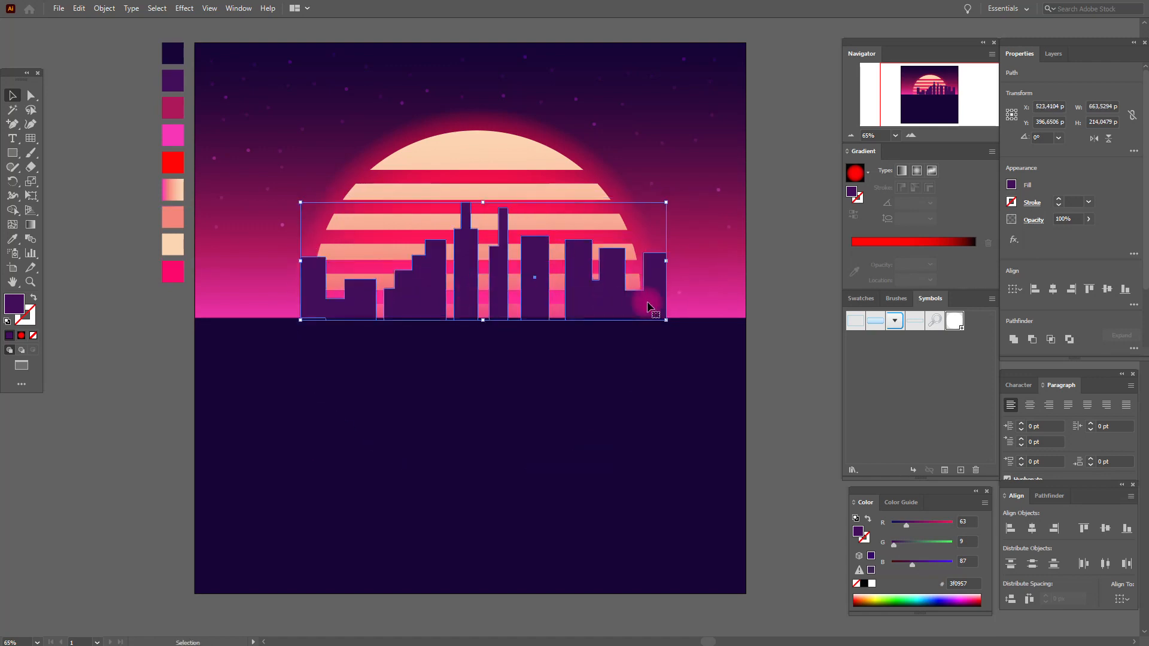
Nudge the whole skyline 7 px left and 10 px down so its base overlaps the dark ground
key(Left)
key(Left)
key(Left)
key(Left)
key(Left)
key(Down)
key(Down)
key(Down)
key(Down)
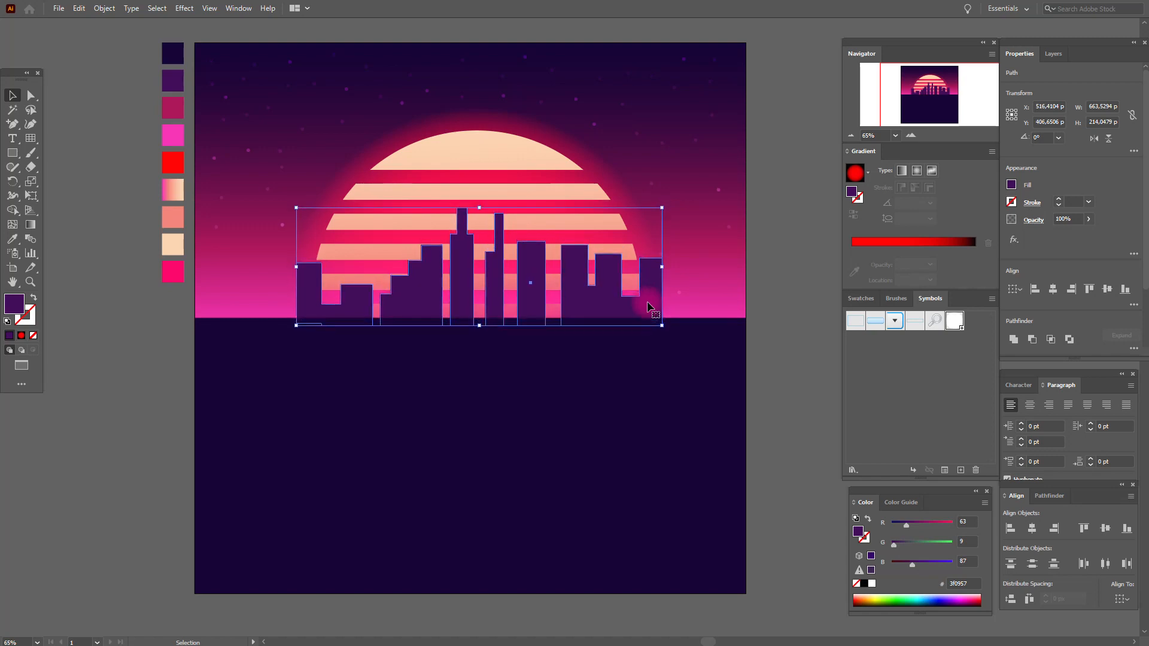
click(790, 249)
Slant the roofs of the leftmost building, the highest block of the stair-stepped building and the rightmost building by shifting one corner point of each
click(320, 278)
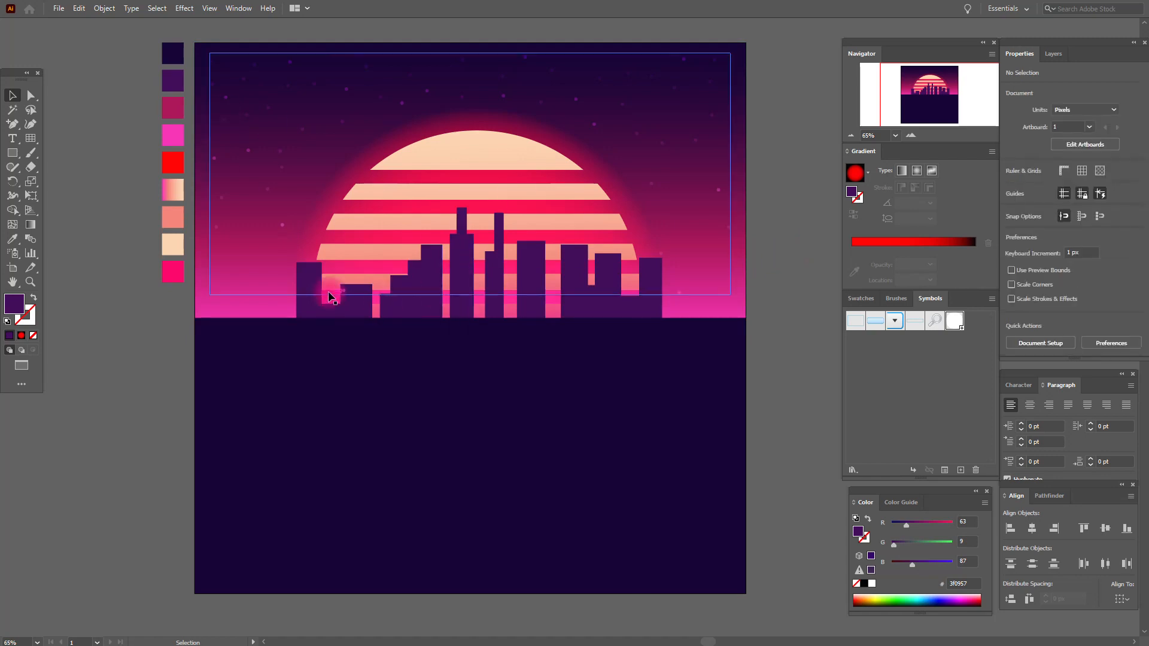
key(a)
click(320, 279)
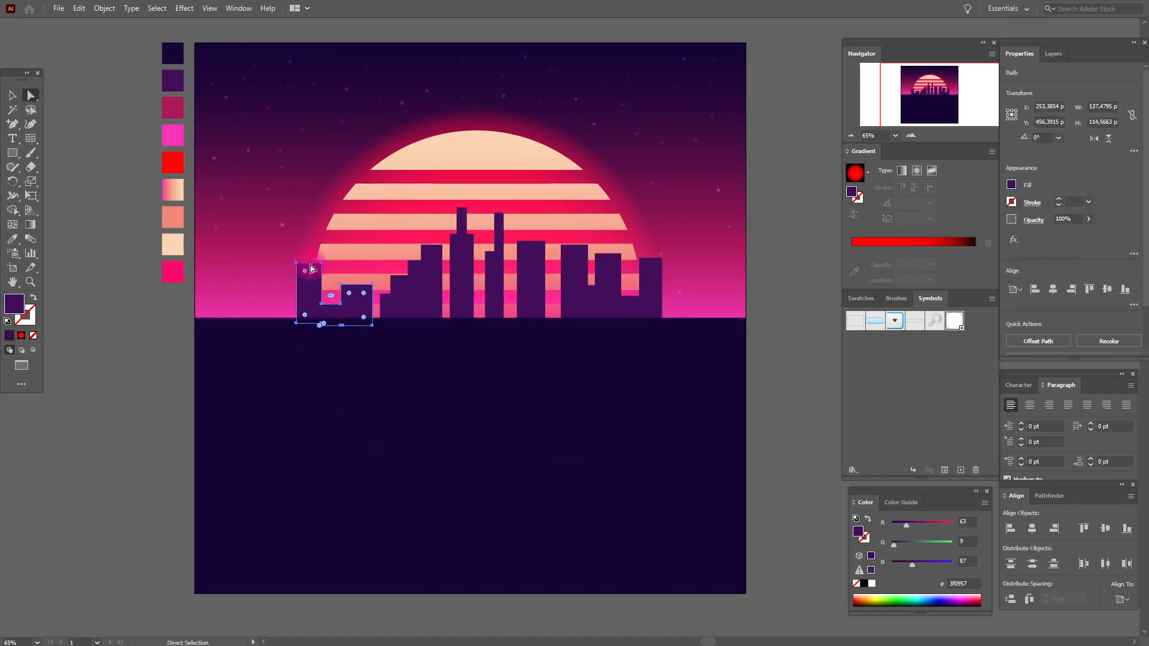
drag(300, 269, 300, 273)
click(442, 249)
drag(422, 247, 422, 249)
click(443, 246)
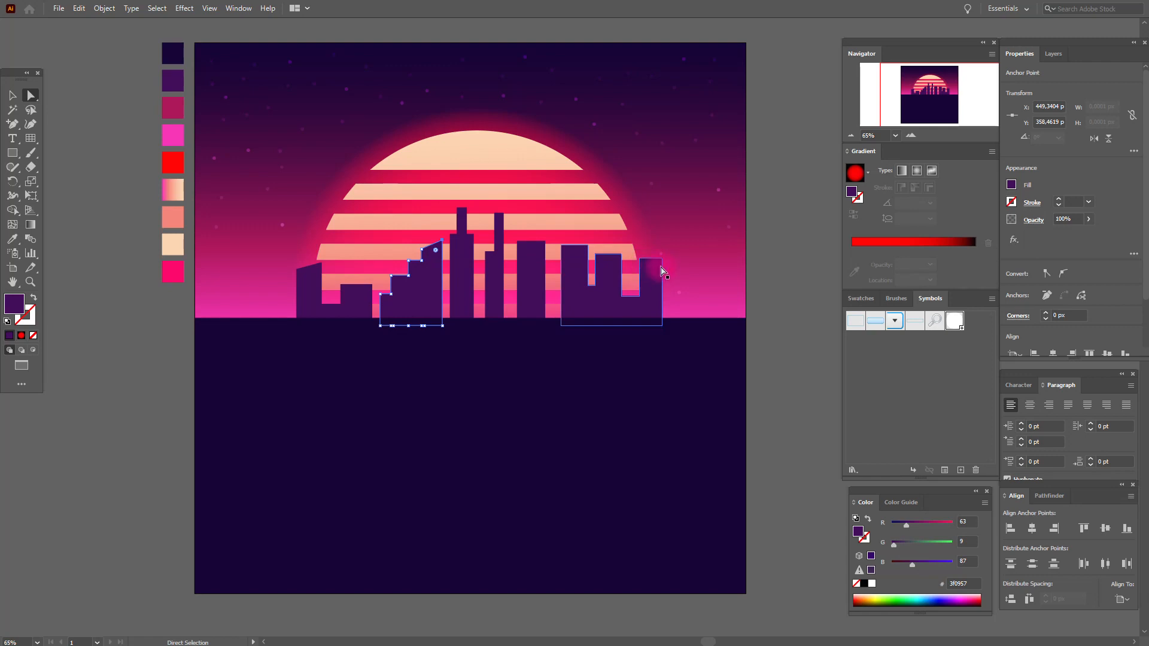
drag(663, 263, 663, 273)
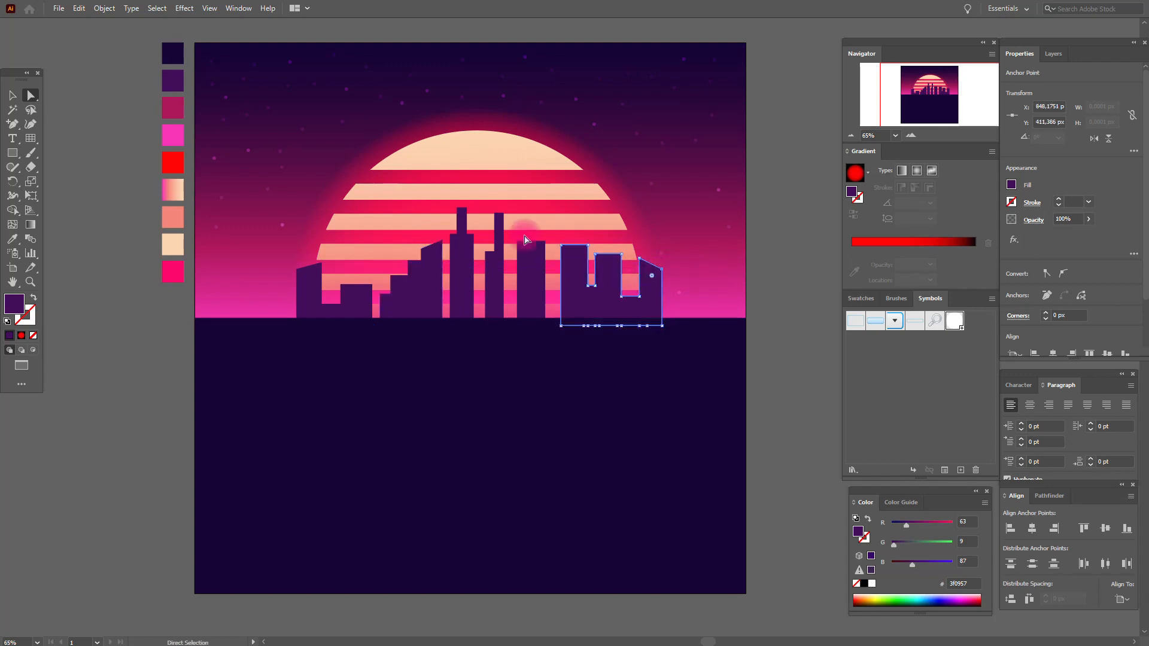
Add an anchor point mid-roof on the block right of the single wide building and raise it about 31 px into a pointed roof
click(16, 127)
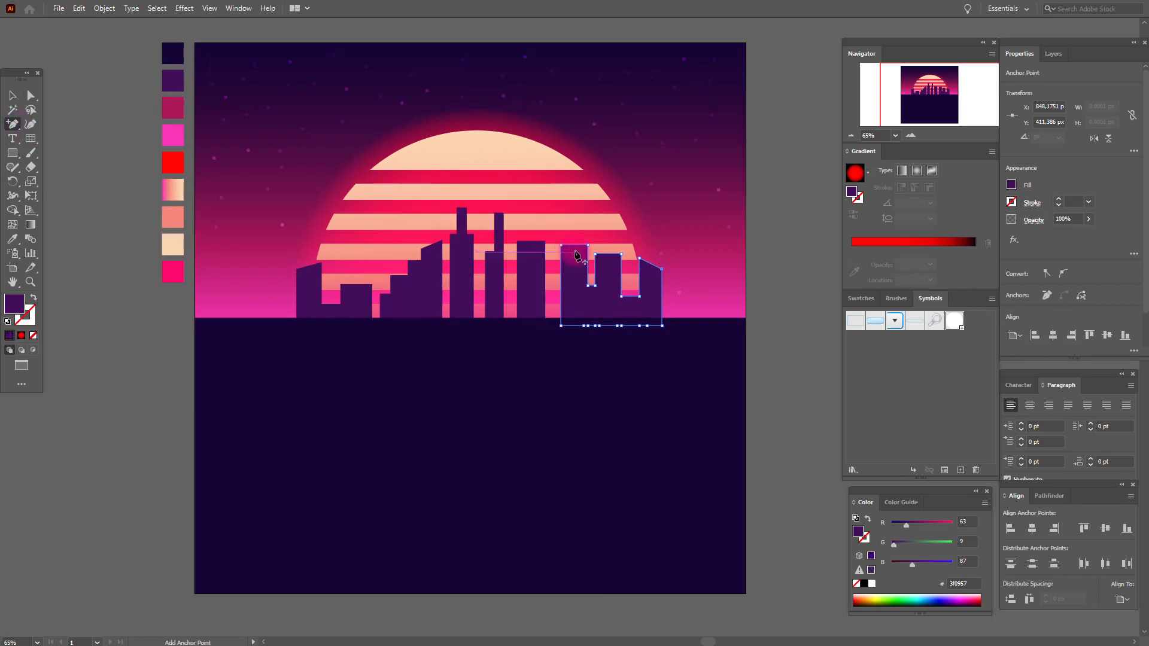
click(31, 95)
click(573, 249)
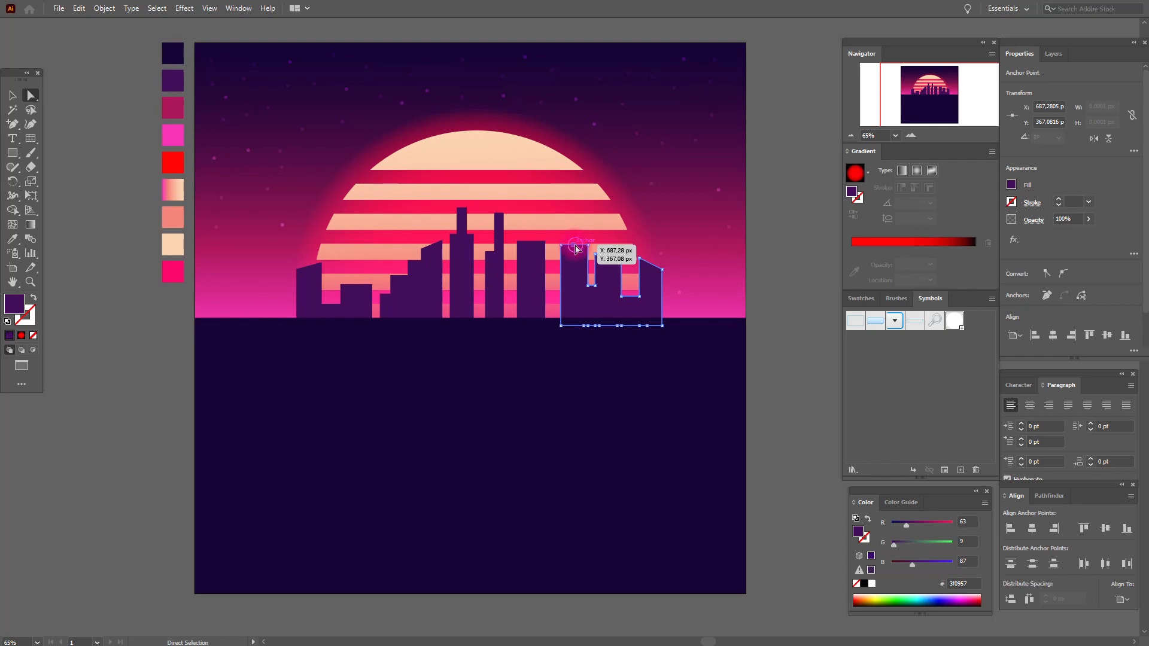
drag(576, 249, 577, 231)
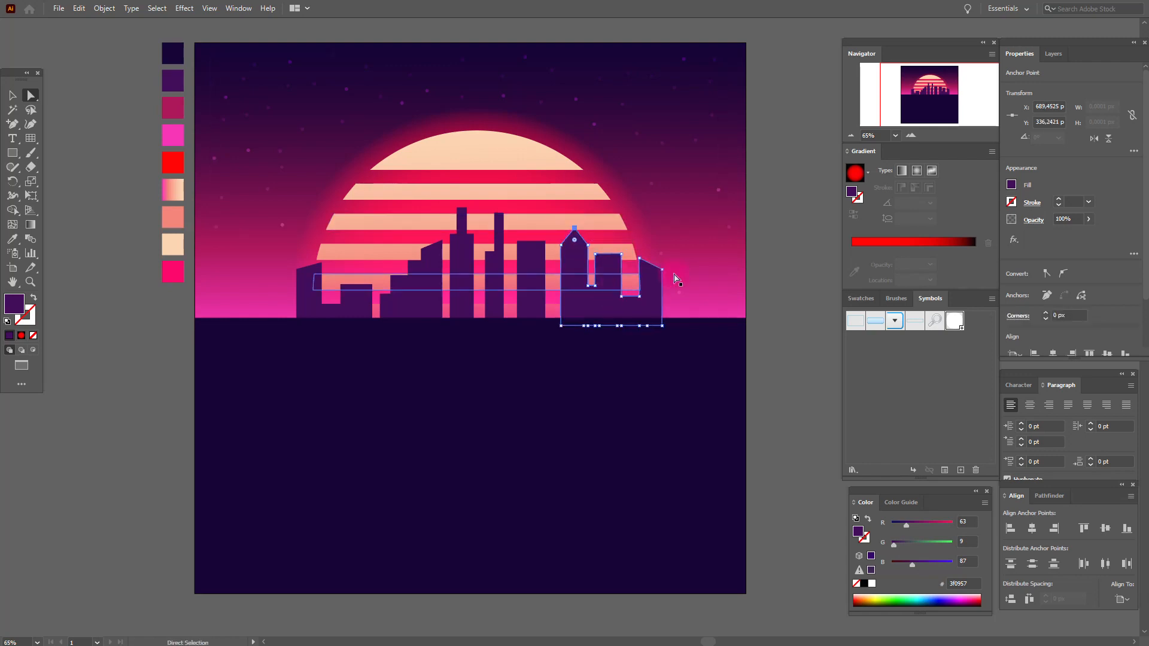
click(785, 266)
Draw a thin purple antenna rectangle about 4 by 74 px rising from the roof of the single wide building
click(14, 155)
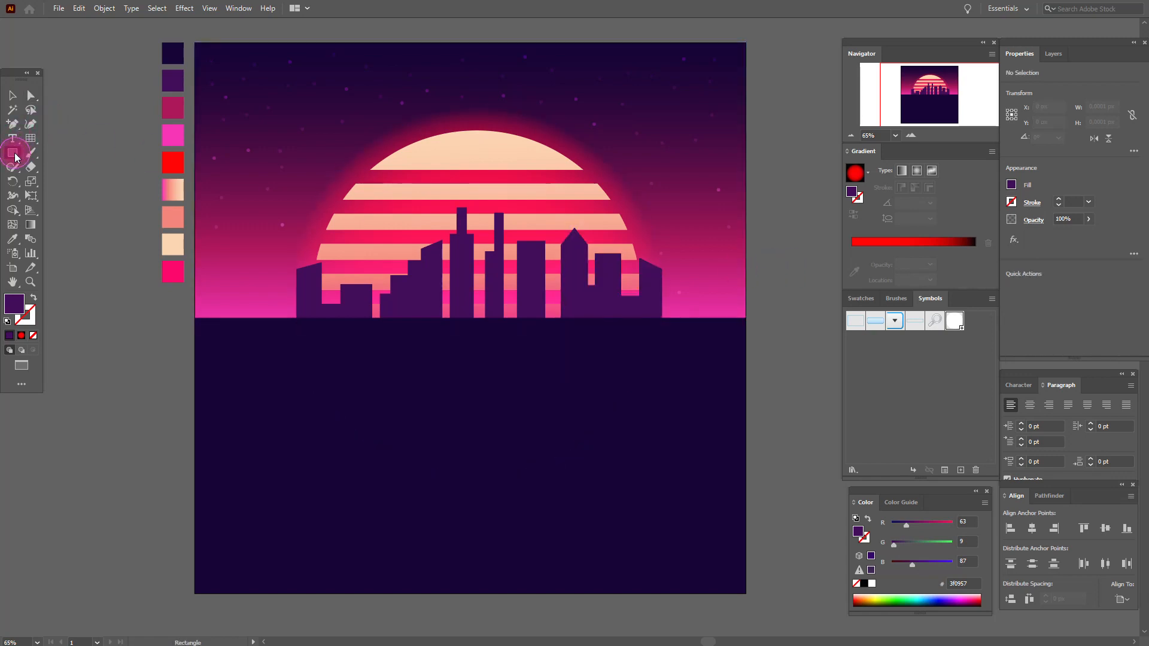
drag(522, 210, 524, 247)
click(14, 96)
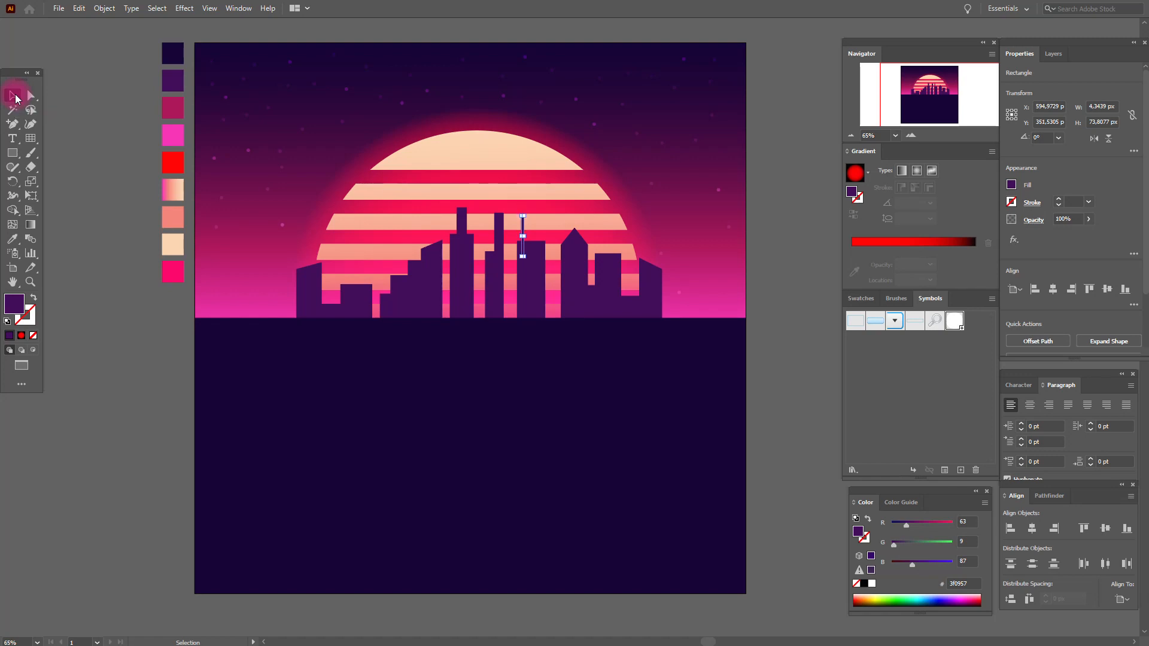
Place a duplicate of the antenna 9 px to the right on the same roof
key(Right)
key(Right)
key(Right)
key(Right)
key(Right)
key(Right)
key(Right)
key(Right)
key(Right)
key(Right)
Paste another copy of the antenna and place it on the low block of the leftmost building
key(a)
key(ctrl+v)
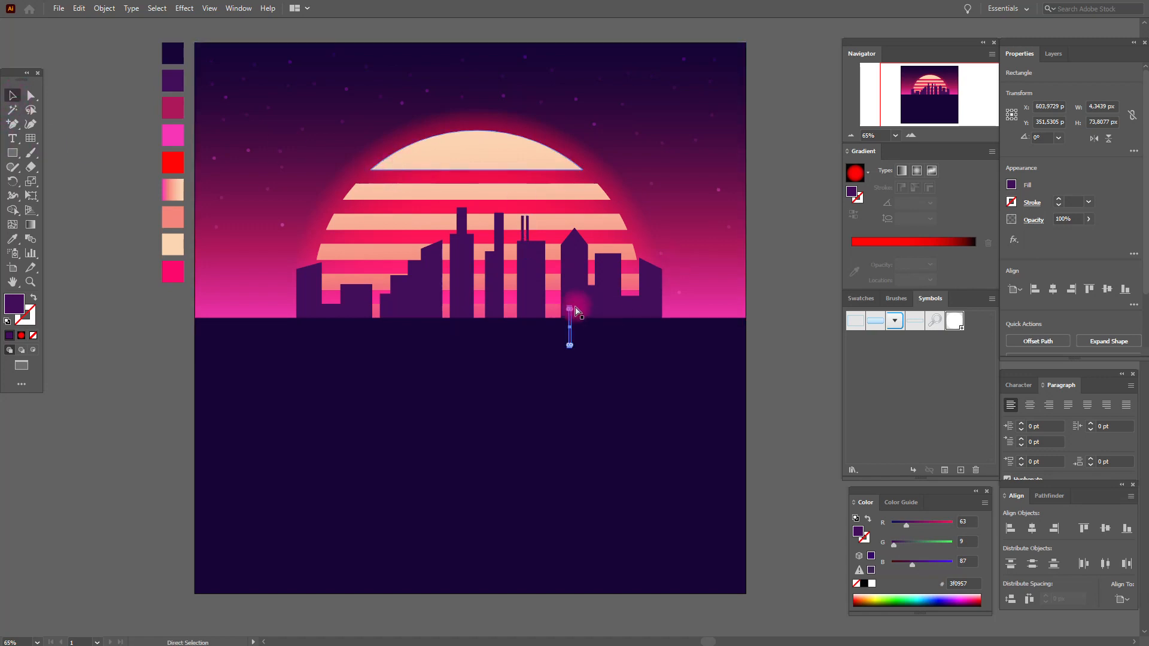
drag(569, 322, 349, 274)
Place a pair of antenna copies side by side on the flat-roofed block right of the pointed roof
click(569, 323)
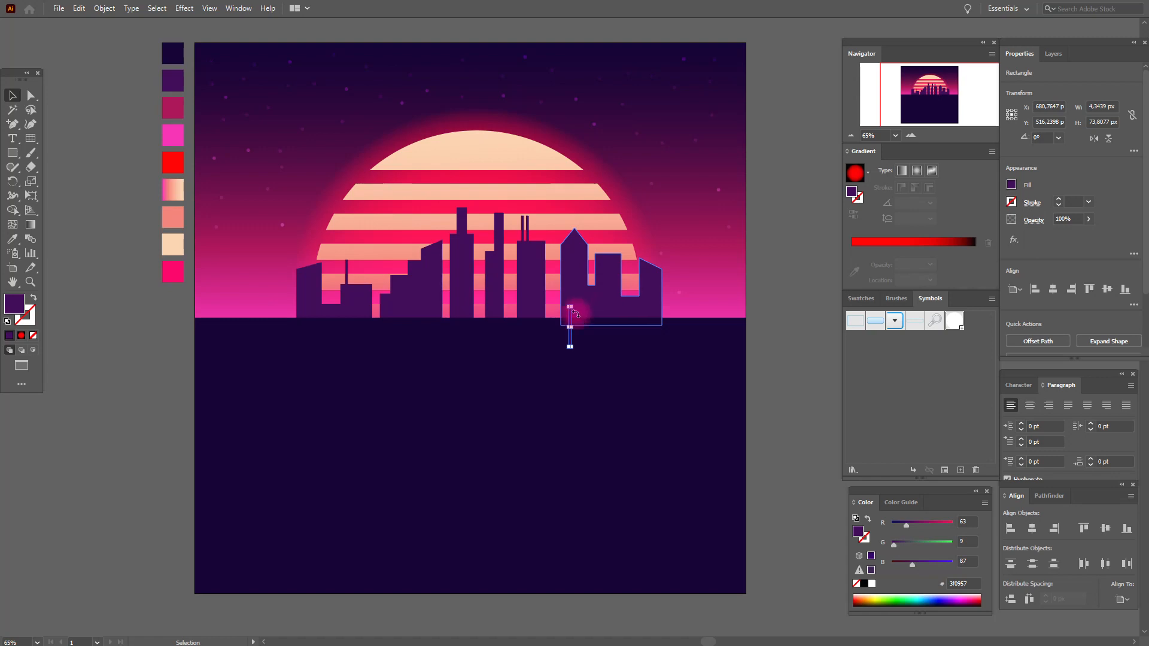
drag(570, 322, 616, 250)
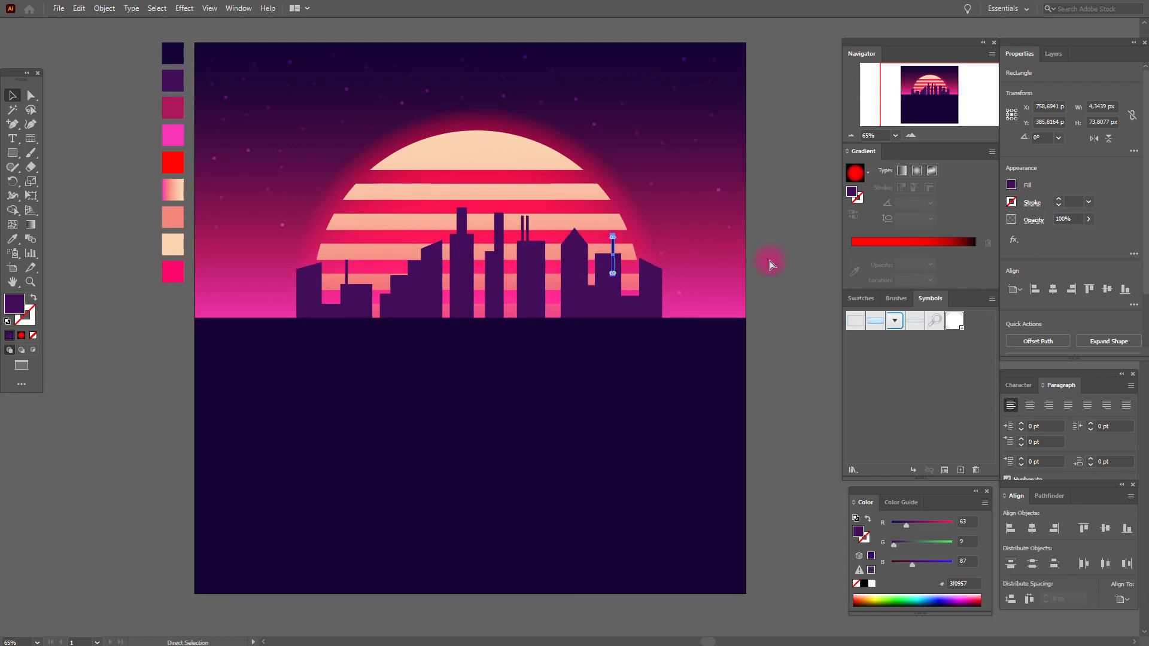
key(v)
key(Left)
key(Left)
key(Left)
click(782, 254)
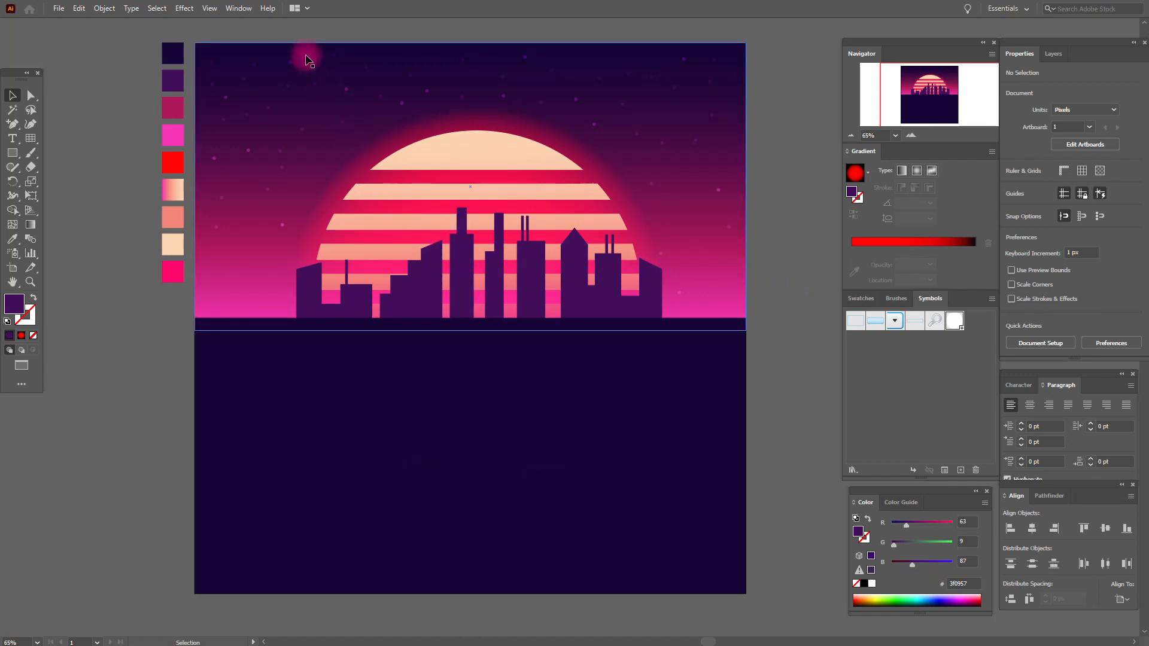
Select all the buildings and antennas and unite them into a single skyline shape with Pathfinder
click(326, 286)
shift+click(425, 293)
shift+click(462, 270)
shift+click(526, 235)
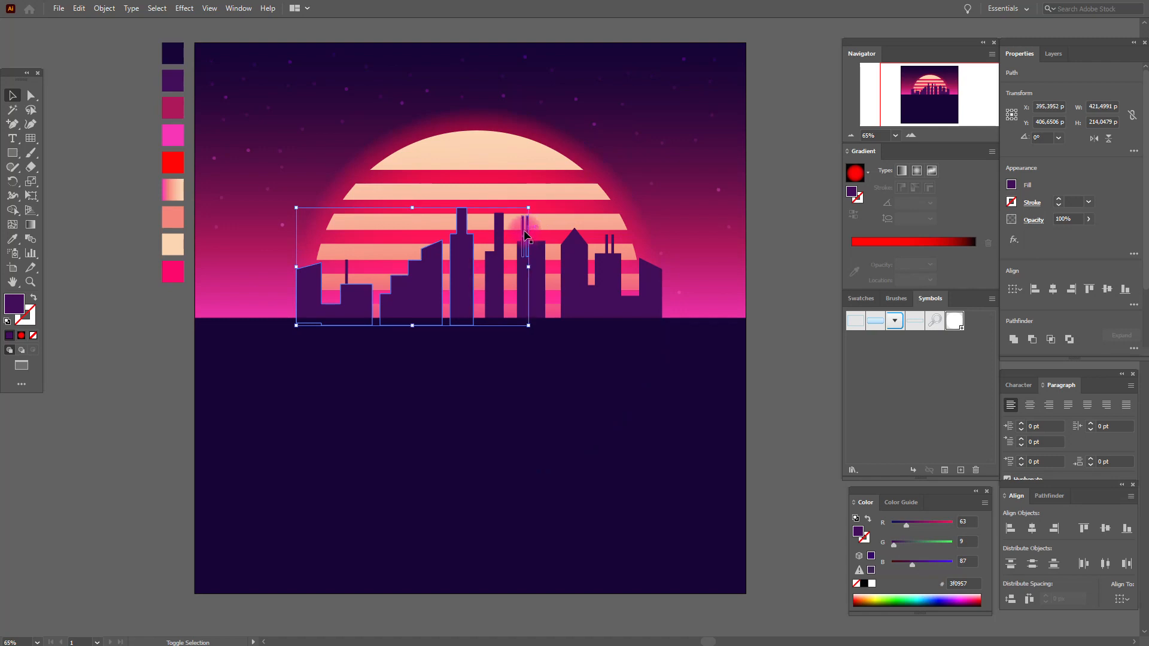
shift+click(610, 246)
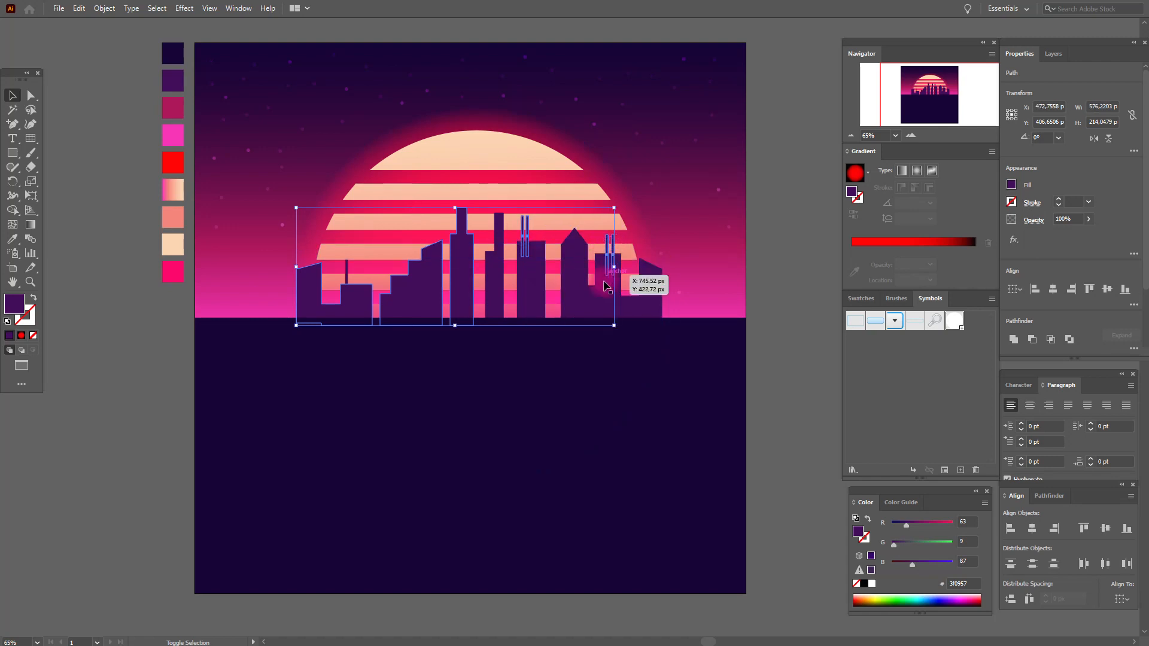
shift+click(596, 301)
shift+click(348, 272)
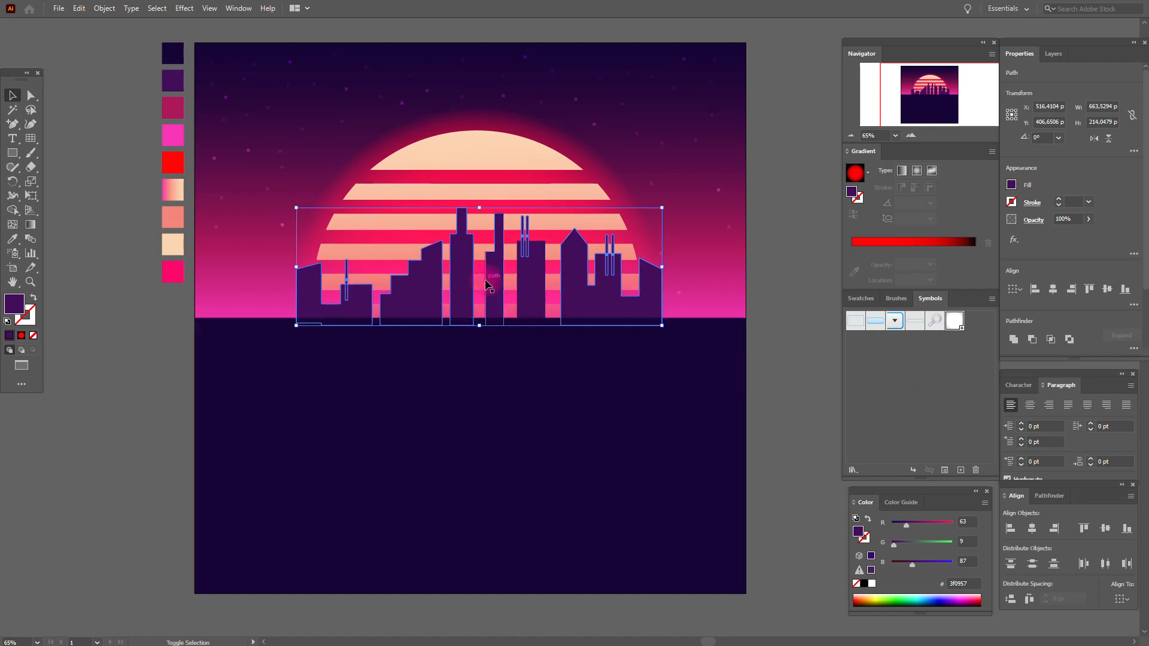
click(1055, 500)
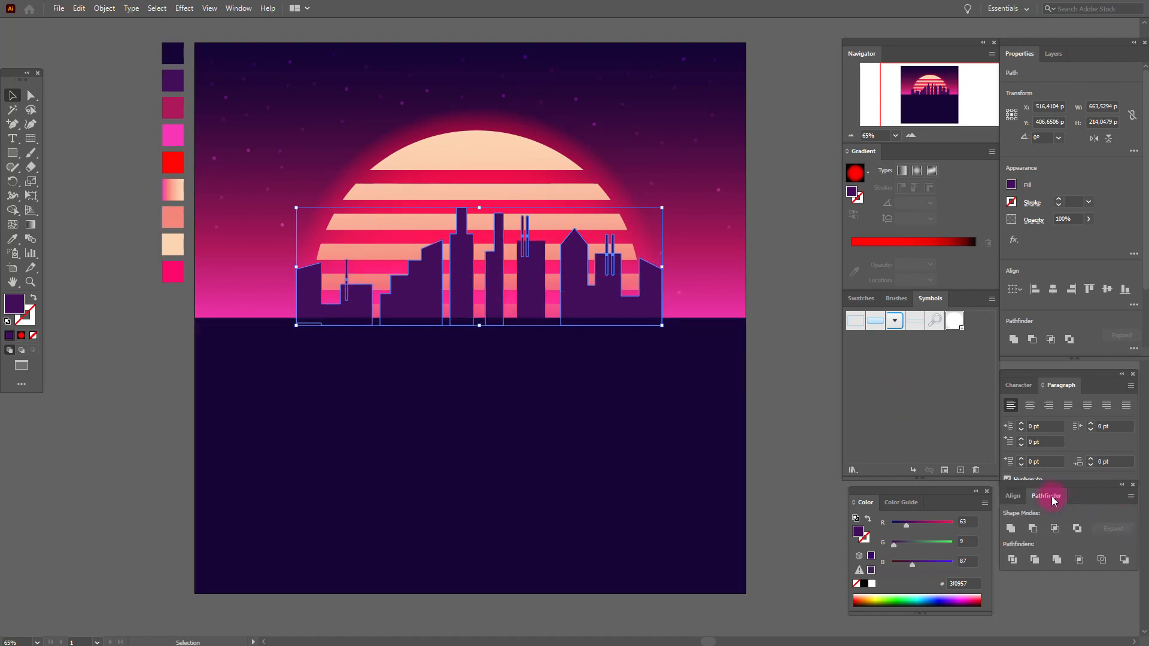
click(1011, 529)
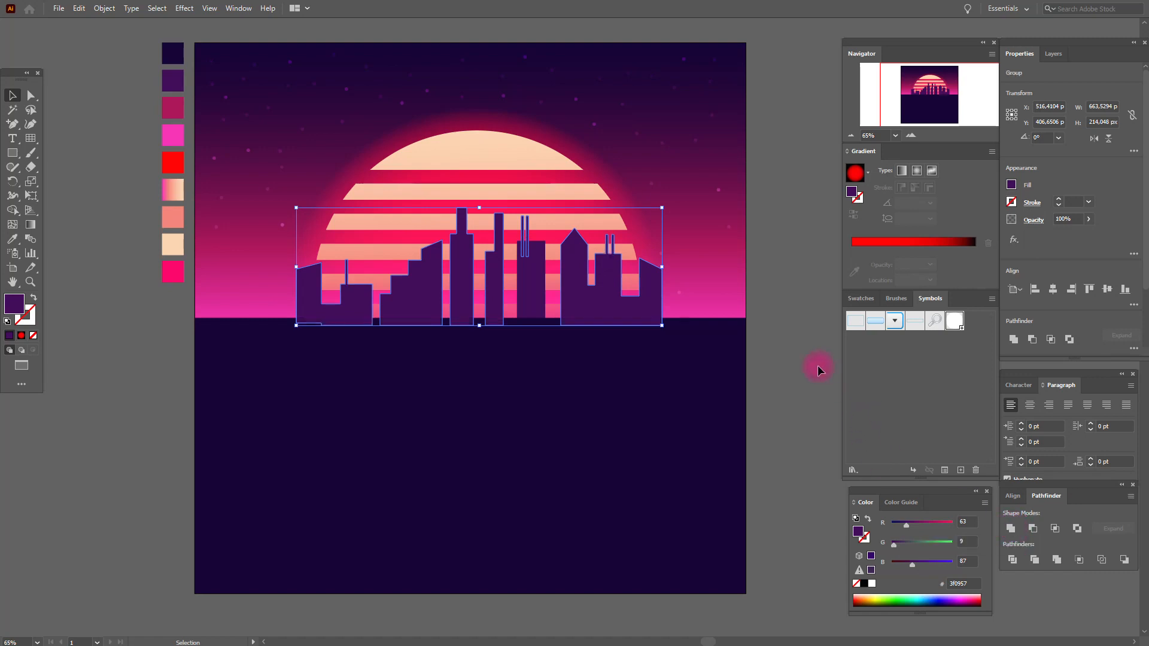
Bring the dark ground rectangle to the front so it covers the base of the skyline
click(731, 390)
right_click(734, 389)
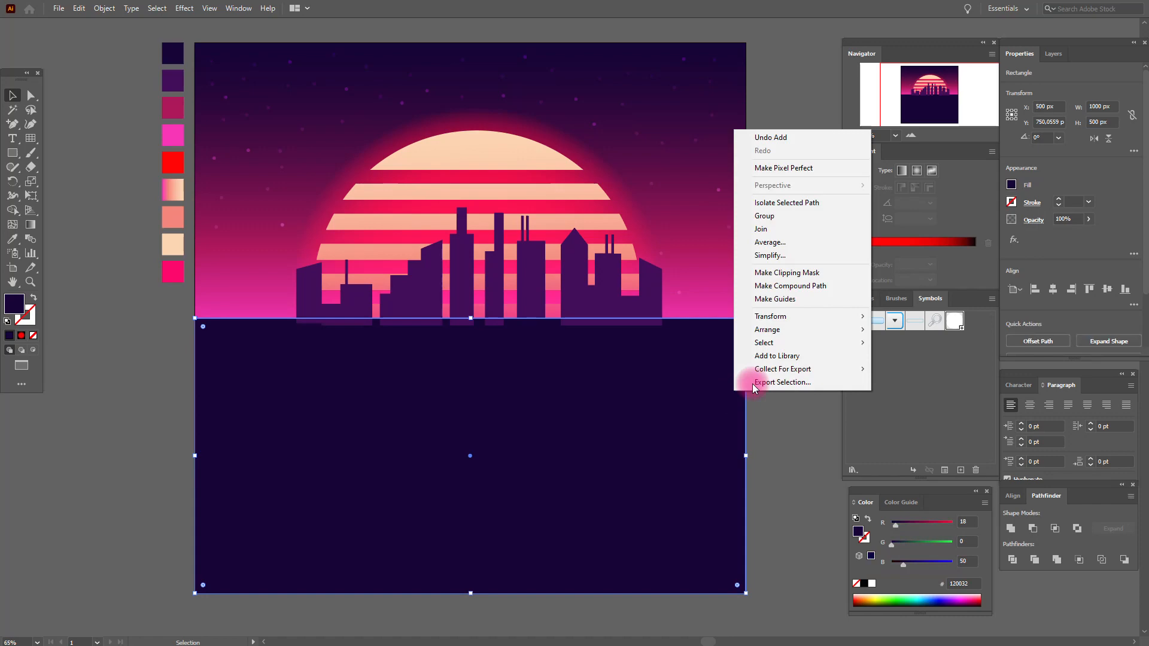
mouse_move(809, 330)
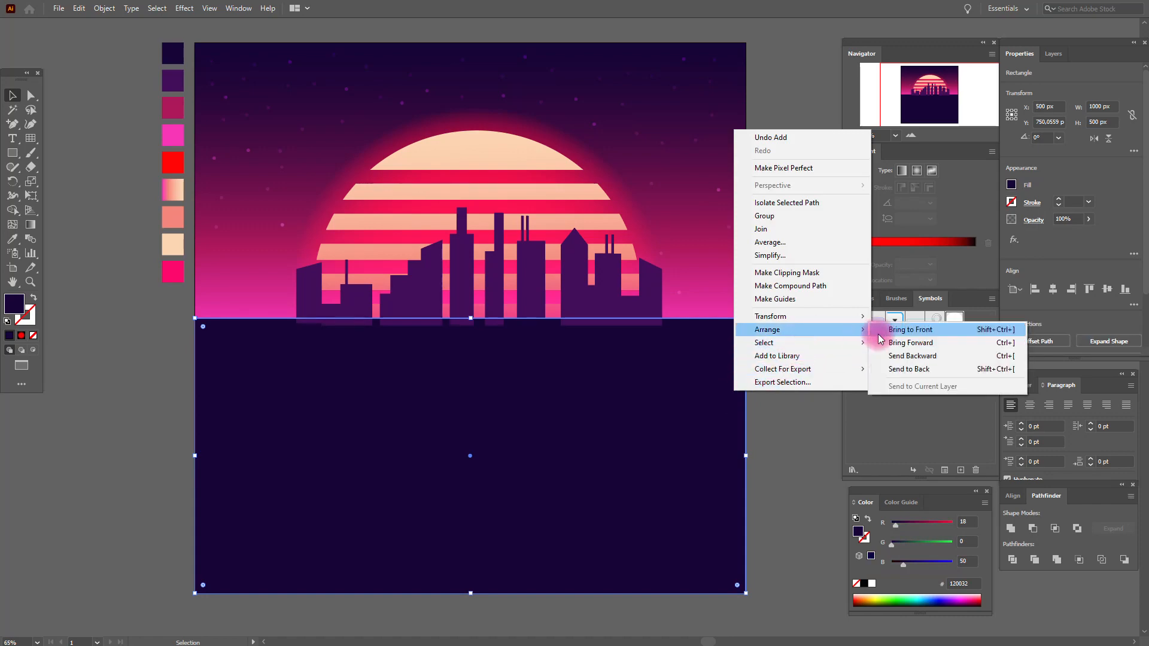
click(910, 329)
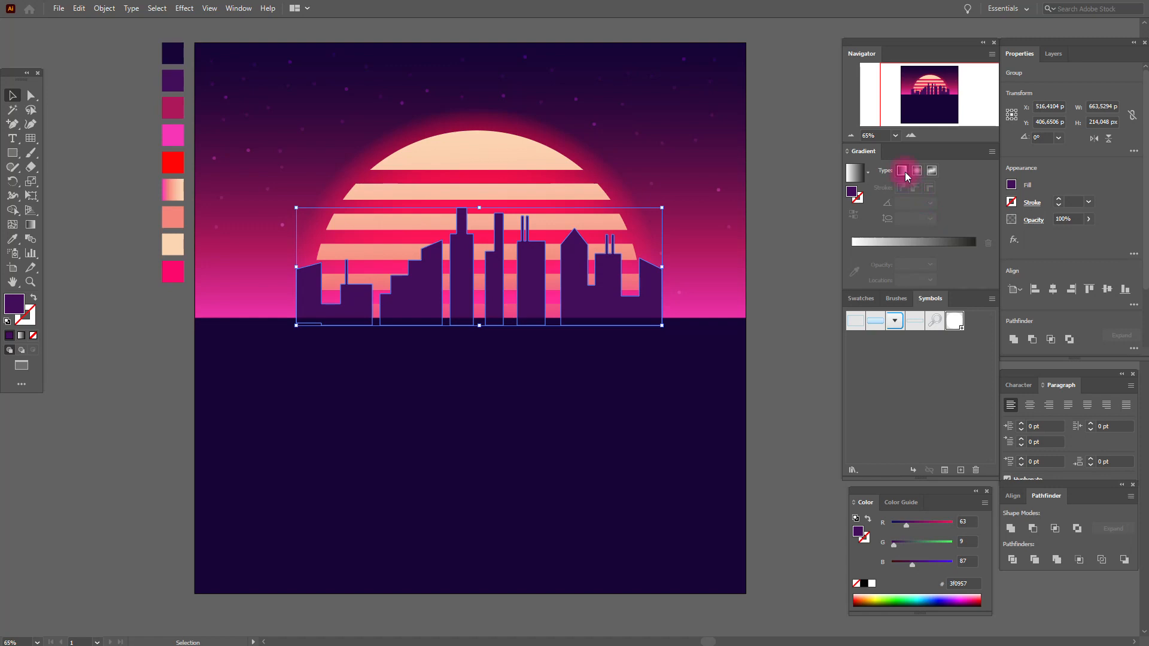
Fill the united skyline with a linear gradient and set its angle to 90°
click(905, 171)
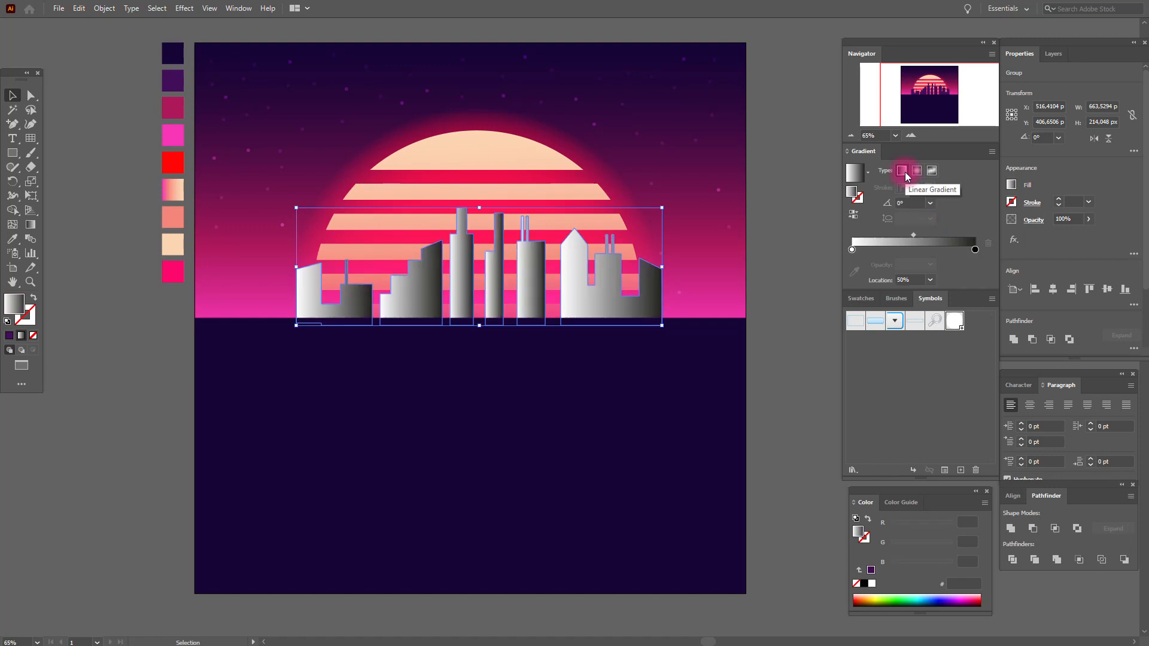
click(871, 299)
click(909, 203)
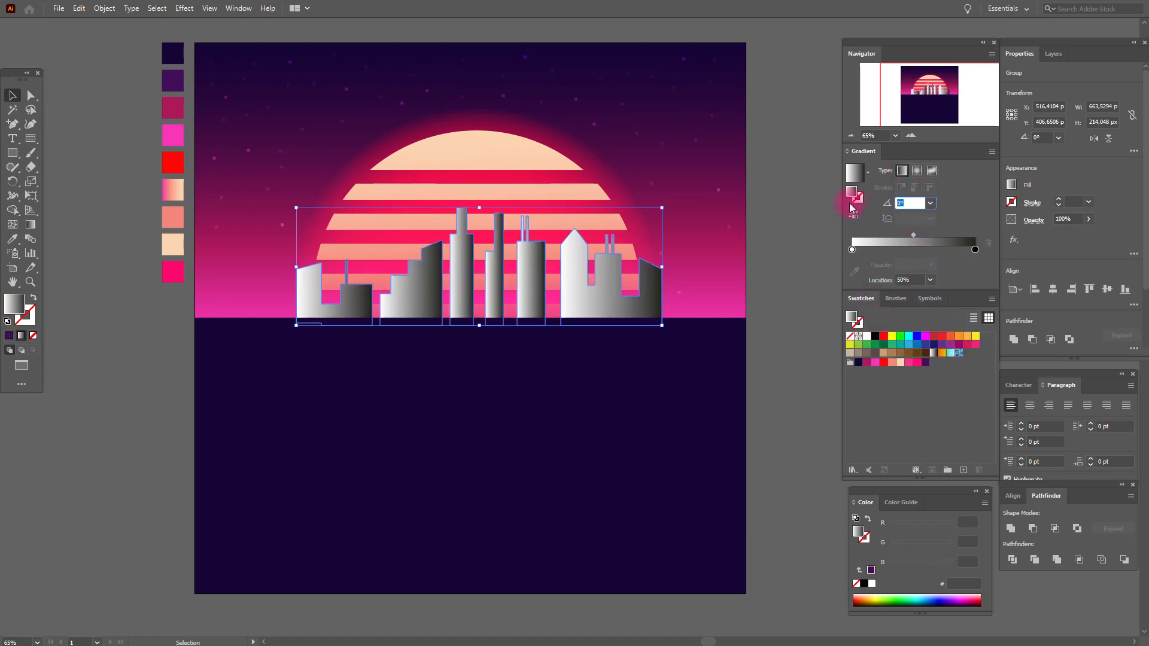
text(90)
key(Return)
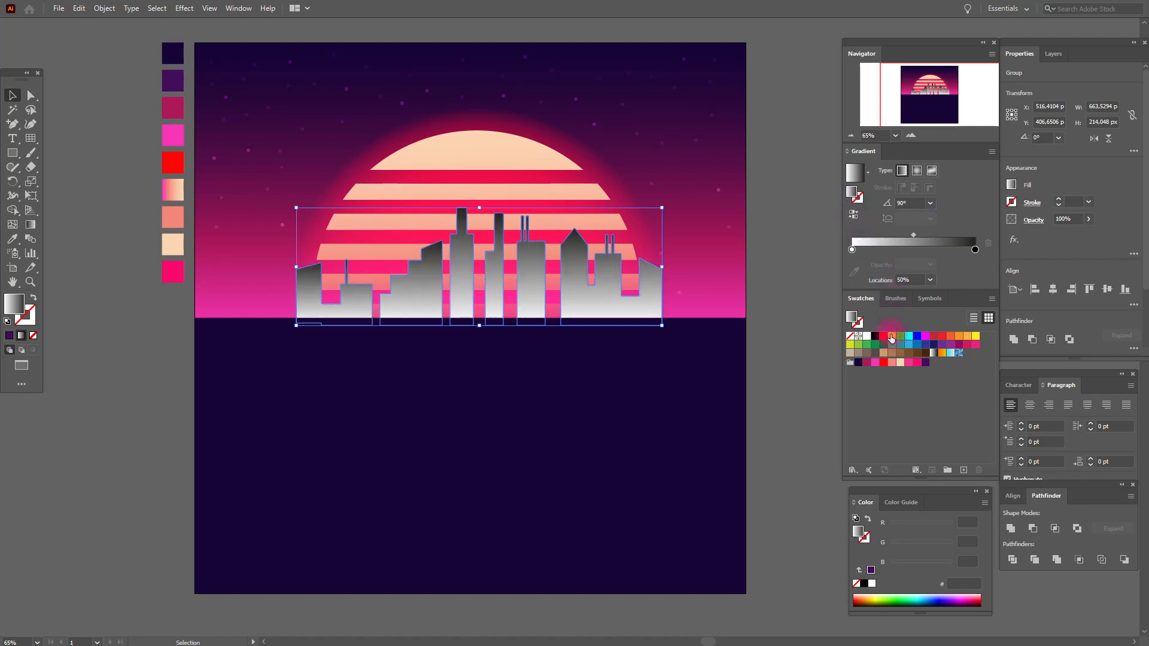
Set the skyline gradient to run from dark purple at the base to dark navy at the top, with the midpoint at about 45%
drag(863, 363, 975, 250)
drag(925, 362, 907, 235)
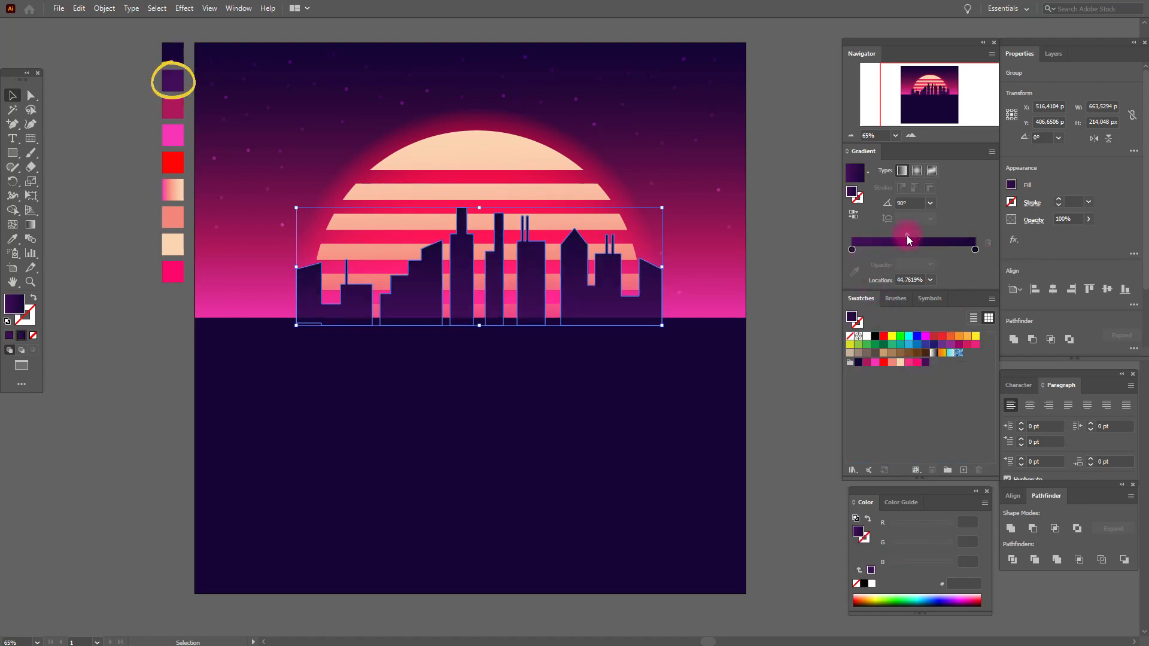
click(781, 268)
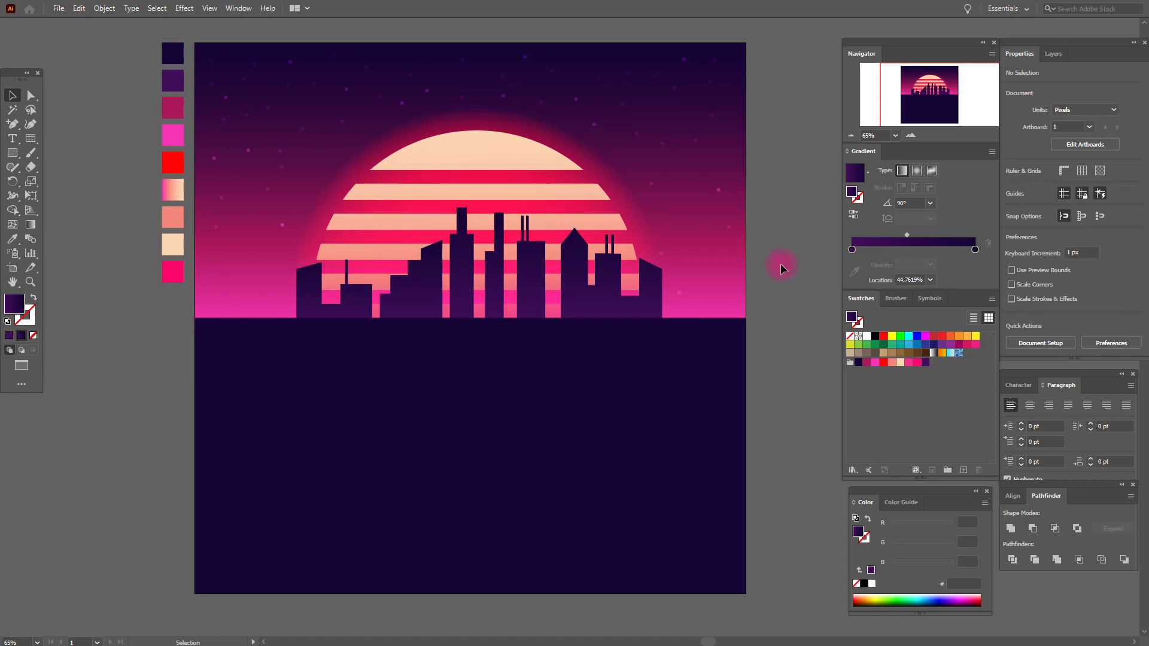
Scale the skyline down slightly and proportionally, keeping it centred in front of the sun
click(541, 286)
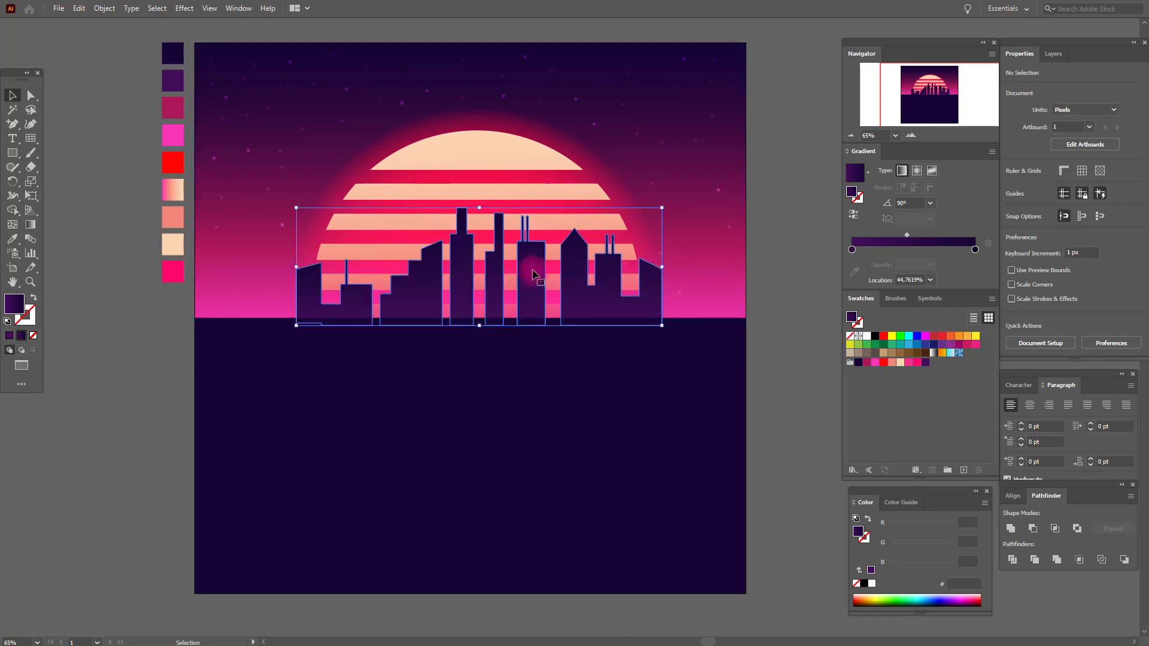
drag(482, 208, 480, 217)
click(775, 258)
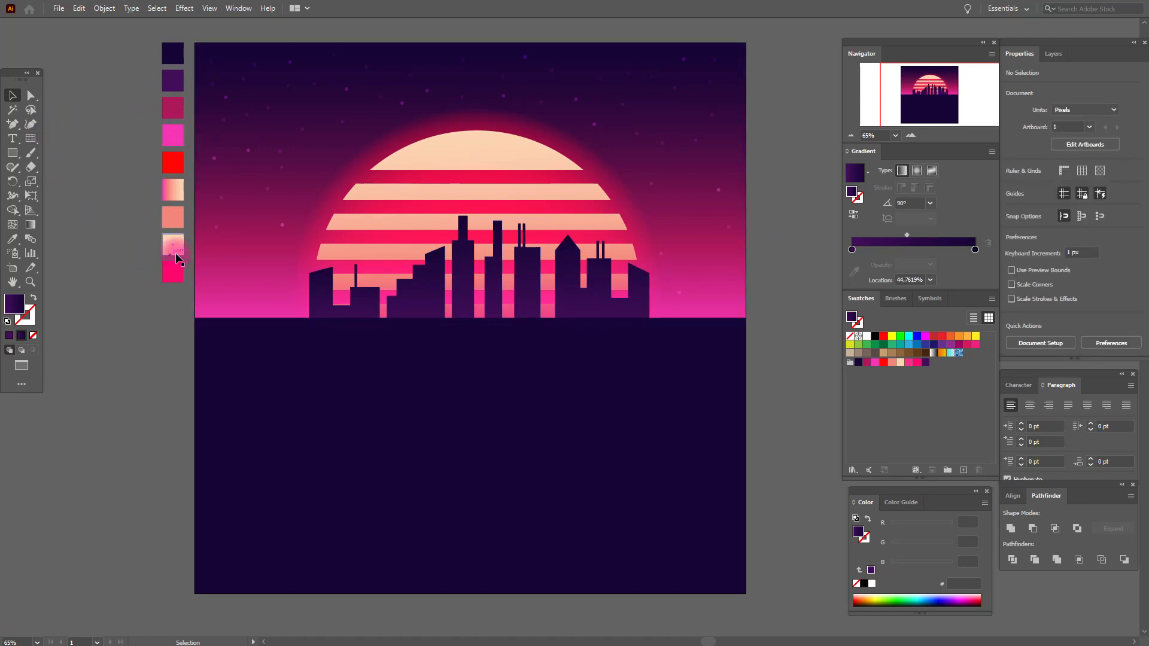
Sample the peach palette colour and draw a strip 1000 px wide and about 5 px high along the horizon
click(12, 238)
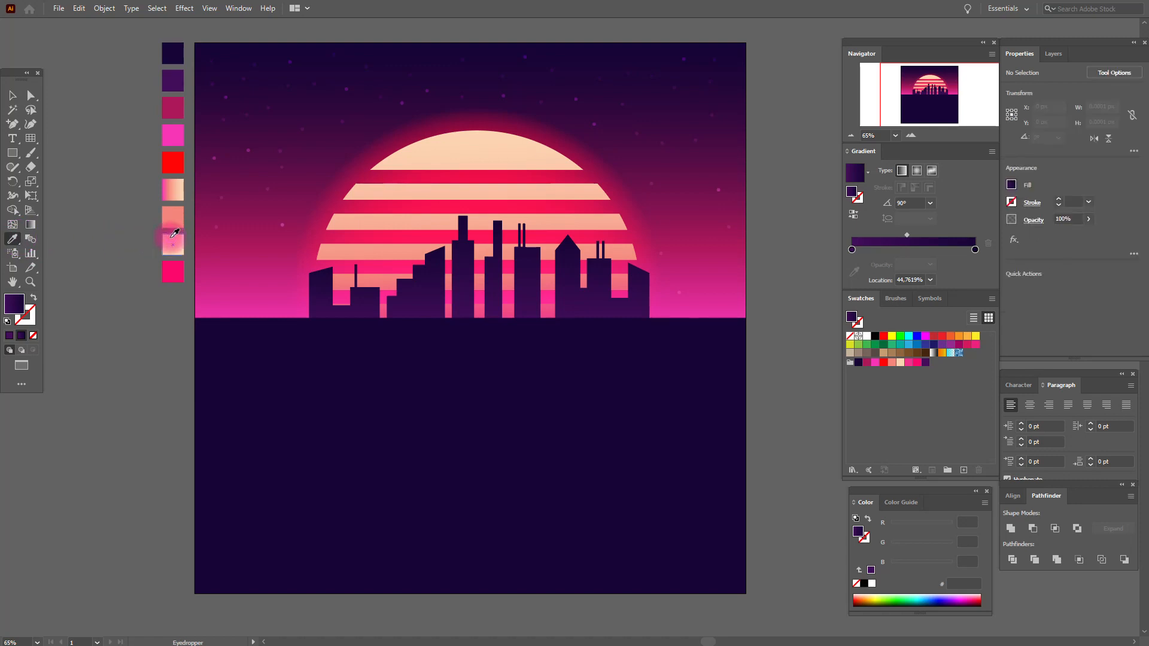
click(172, 238)
click(12, 152)
drag(196, 317, 747, 320)
Thin the peach horizon strip to roughly half its height by raising its lower edge
click(32, 283)
click(9, 95)
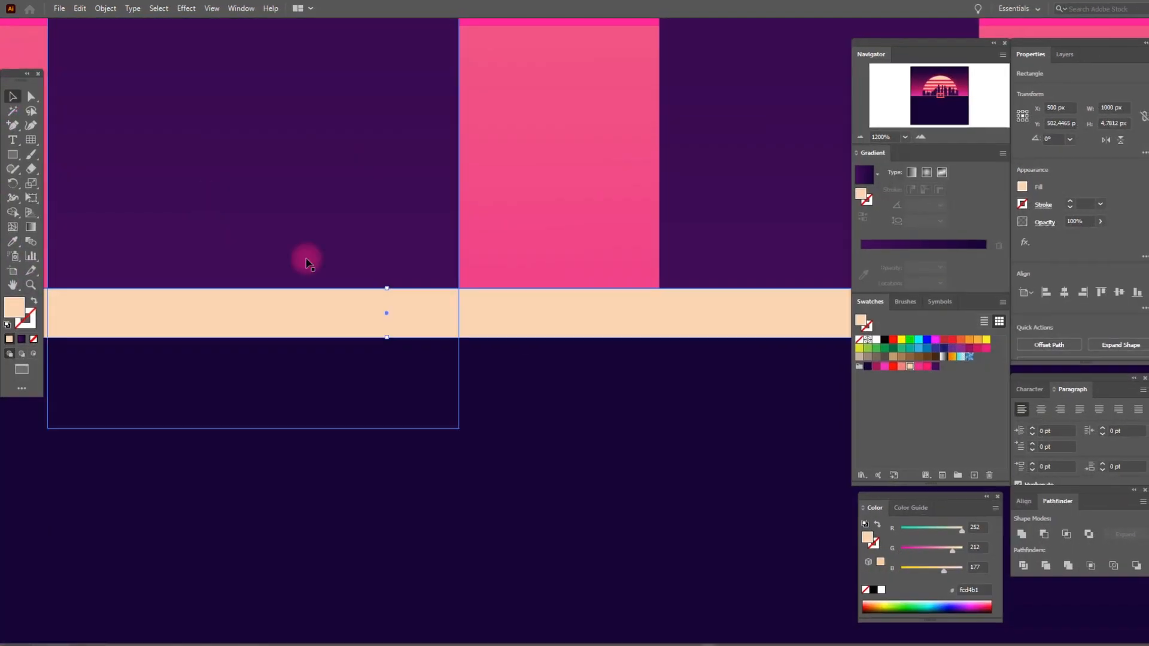
drag(388, 336, 388, 310)
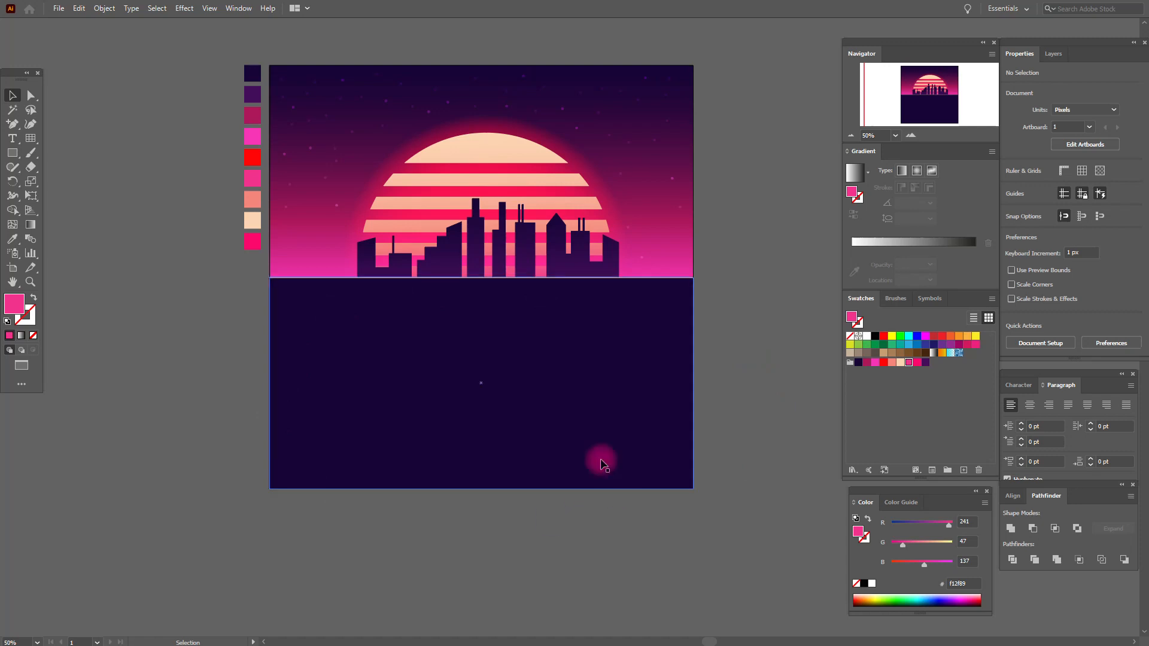
Create a rectangular grid about 1903 x 1012 px with 22 horizontal and 20 vertical dividers, starting at the horizon outside the artboard's left edge
click(36, 141)
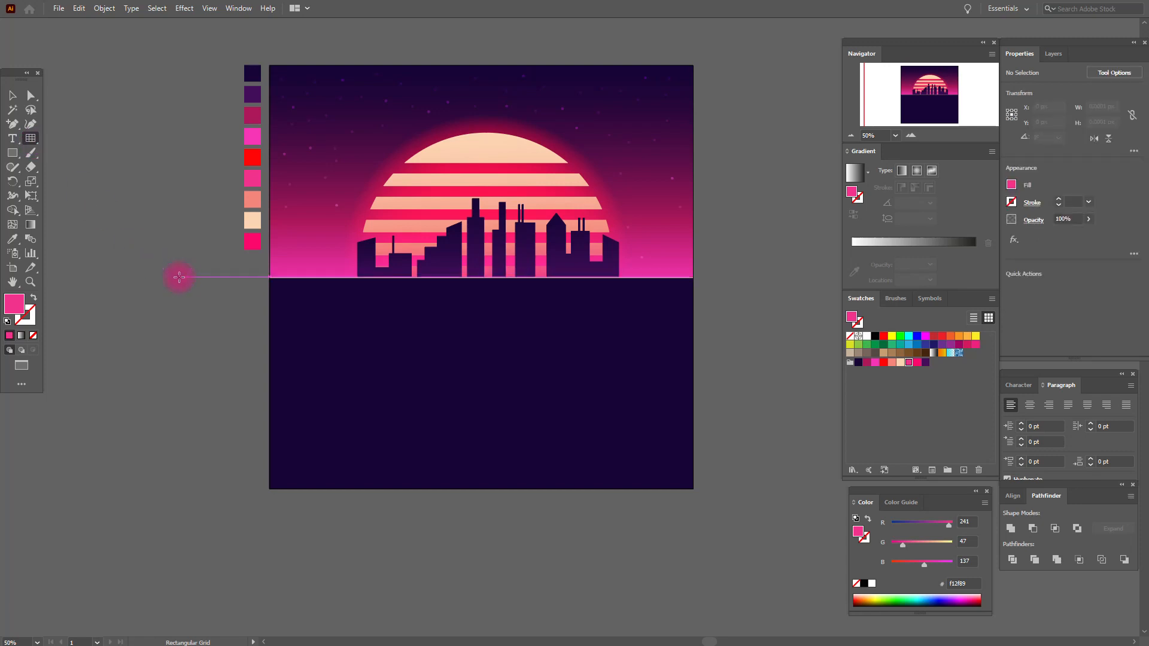
click(179, 277)
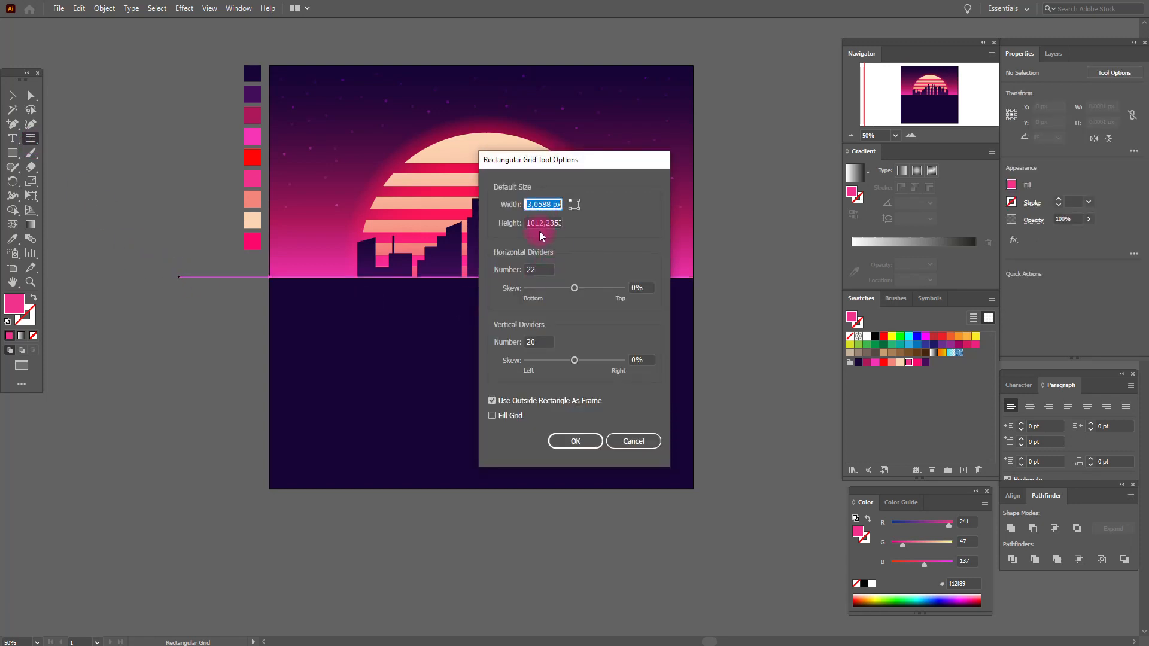
click(537, 339)
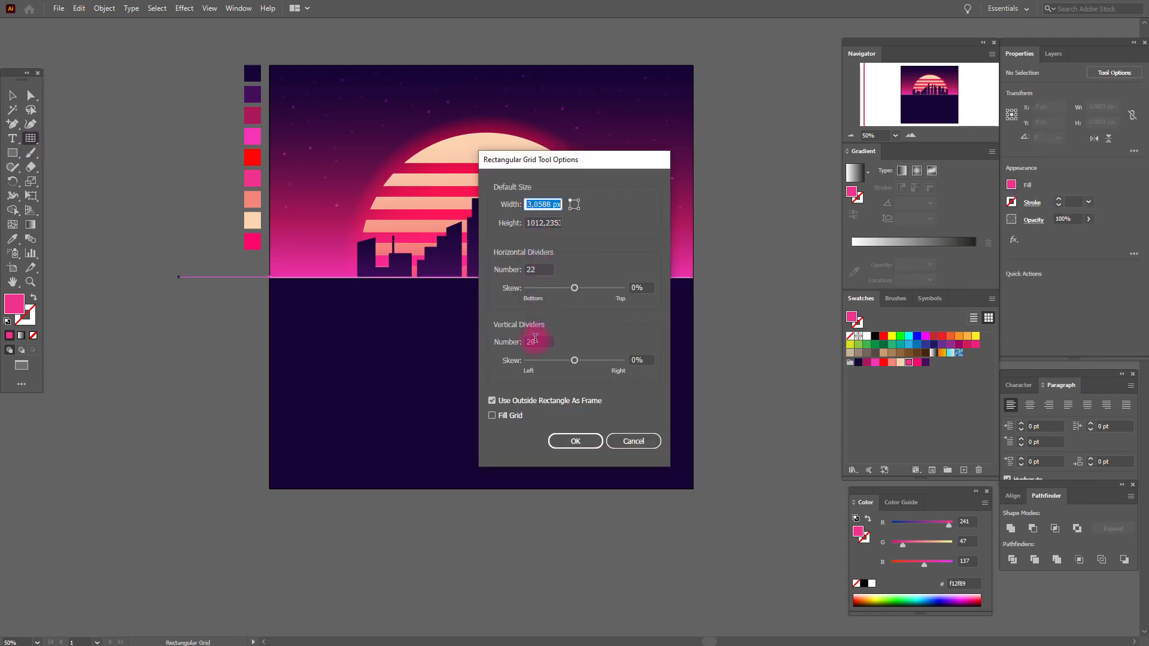
click(583, 437)
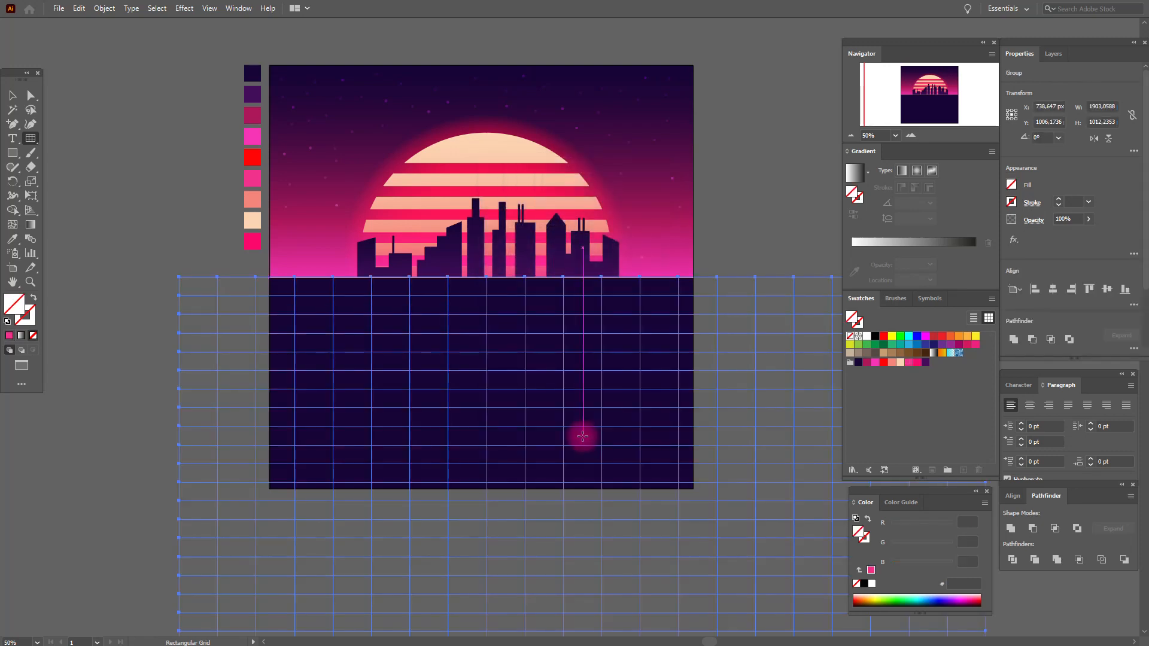
Slide the grid left along the horizon until it is centred on the artboard, and give its lines the pink f731b4 stroke
click(13, 281)
drag(494, 404, 451, 283)
click(12, 95)
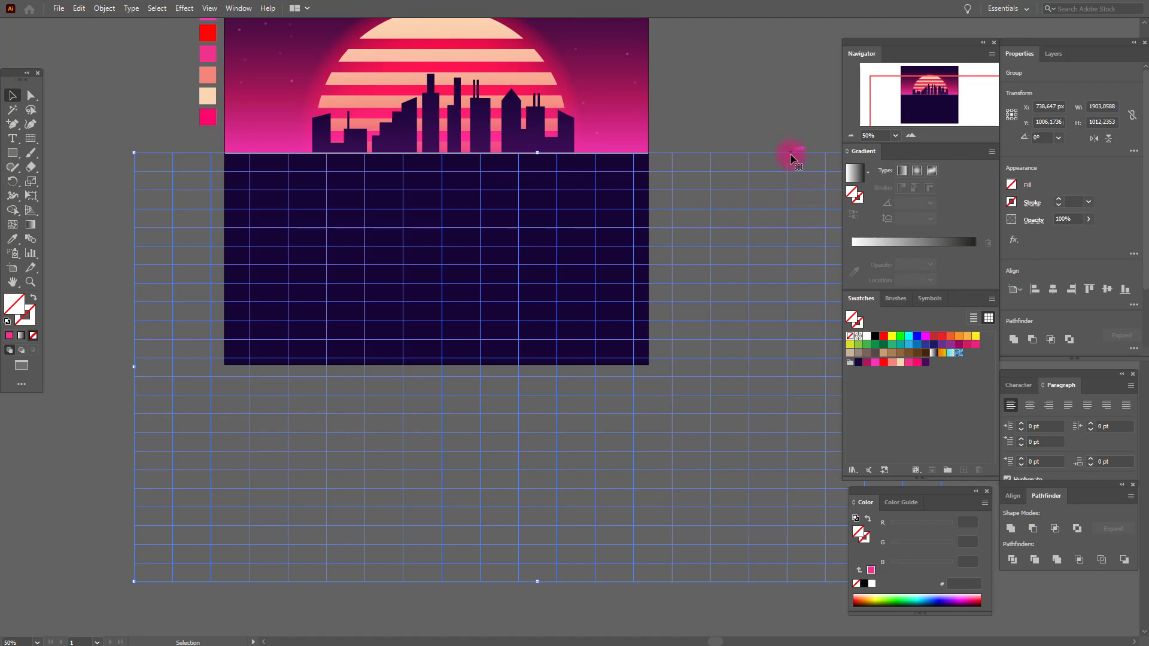
drag(789, 157, 707, 153)
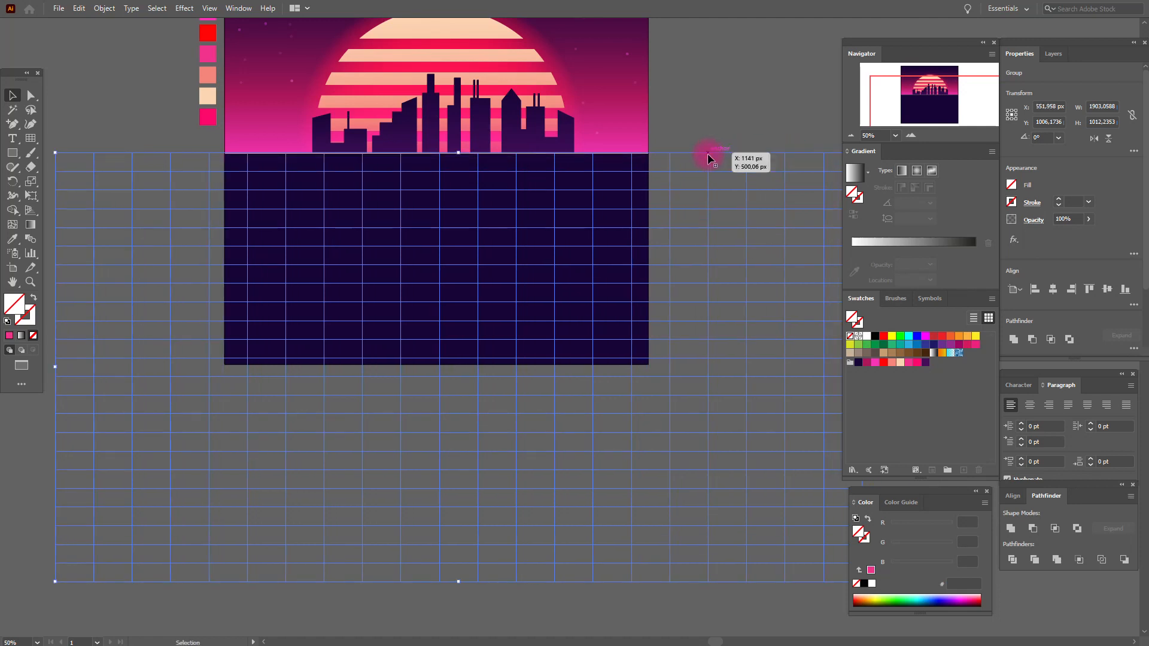
click(27, 321)
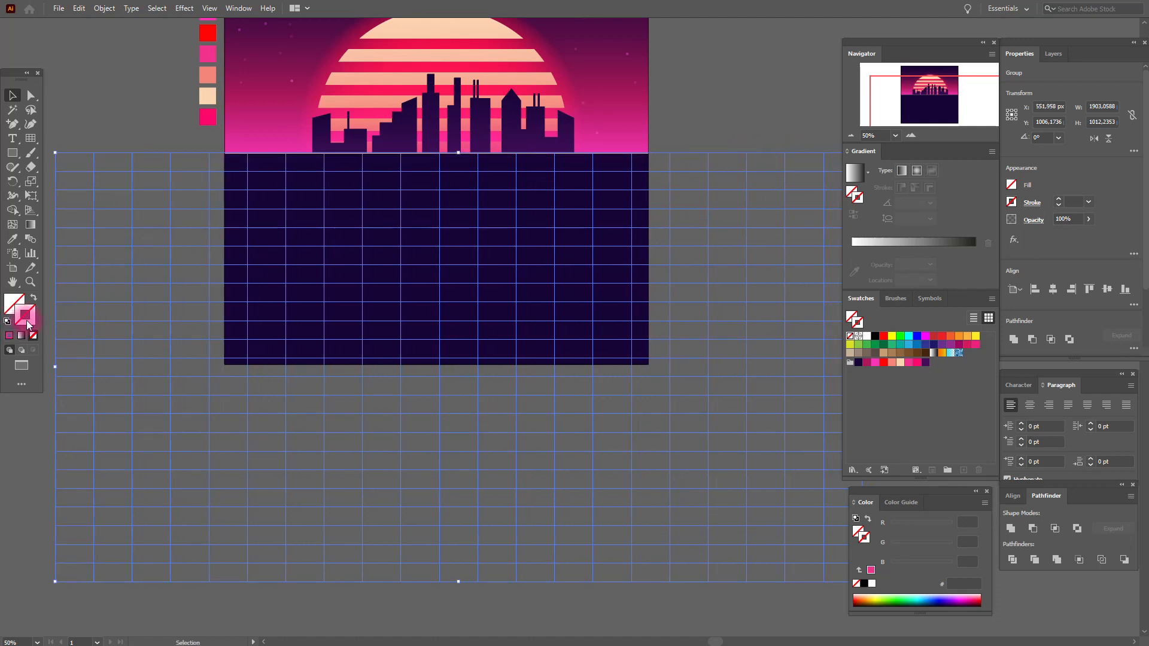
click(875, 363)
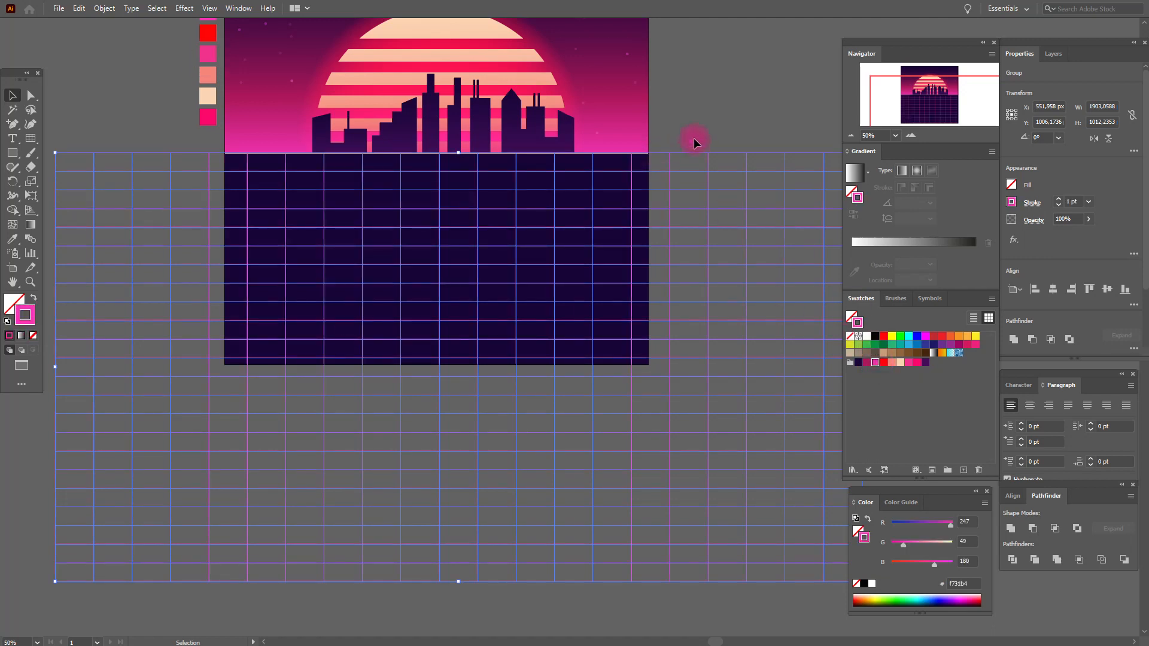
Perspective-distort the grid so its top edge is about as wide as the artboard, and move it up, centred and overlapping the horizon
click(32, 198)
click(65, 108)
drag(55, 154, 224, 168)
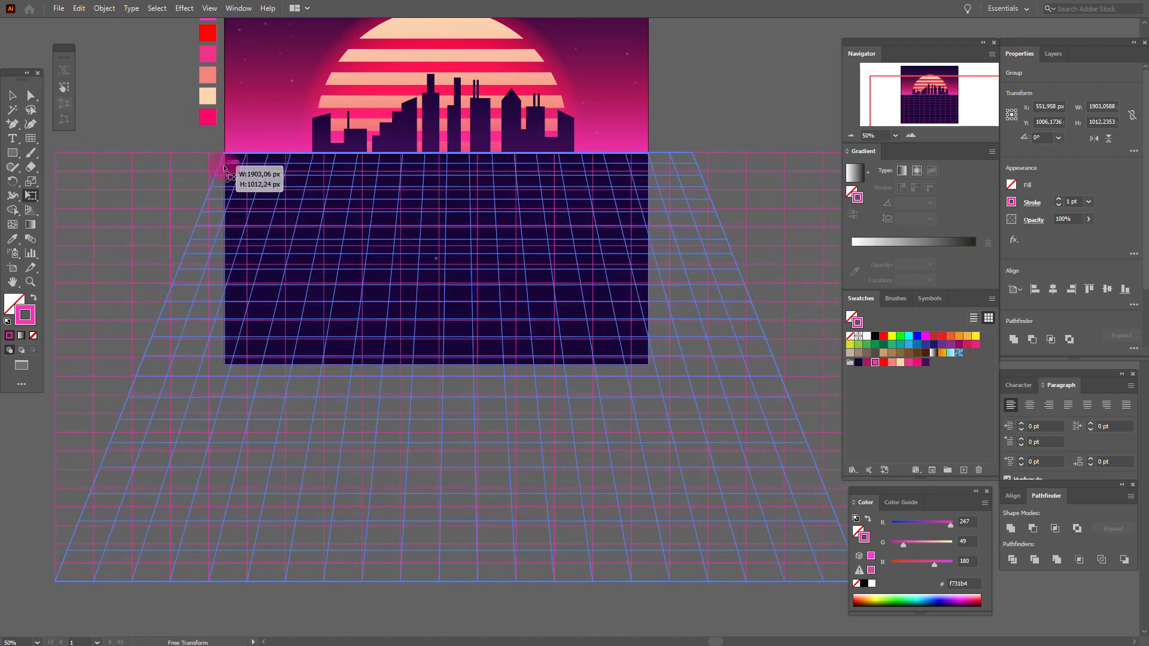
drag(225, 168, 256, 167)
click(12, 95)
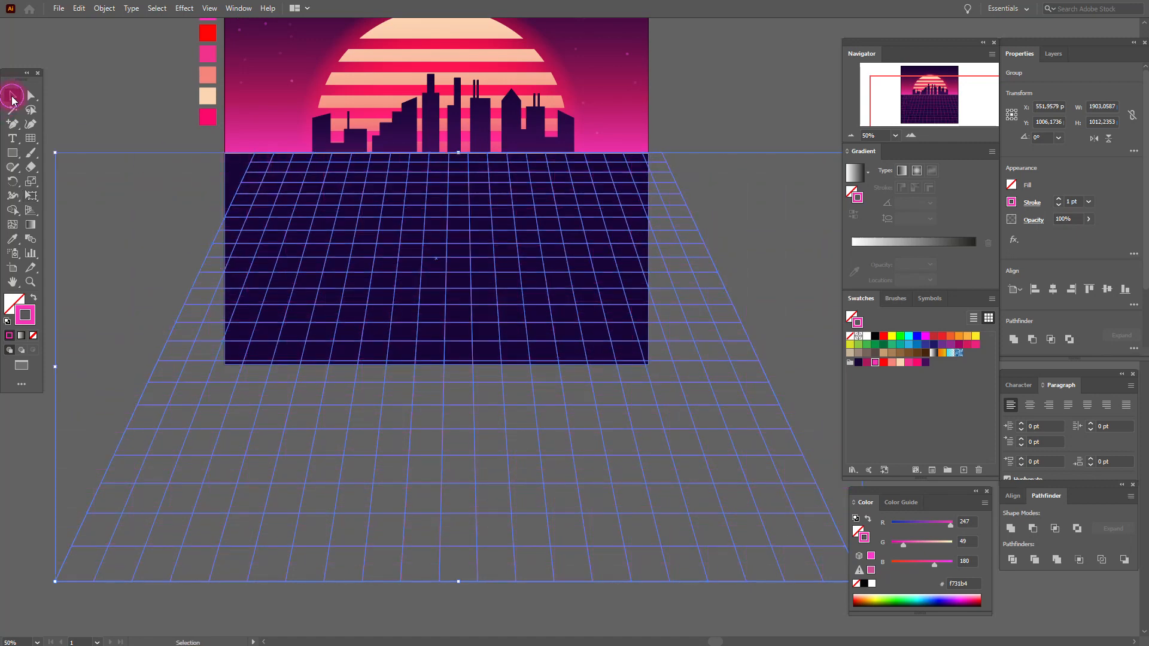
click(733, 130)
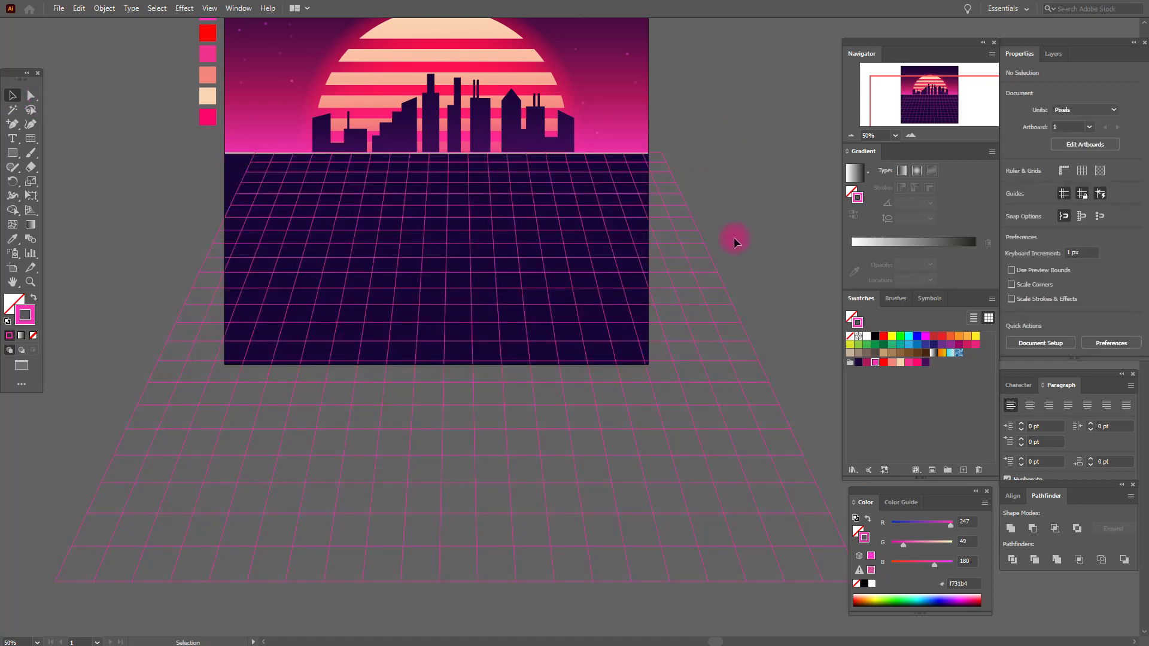
drag(713, 268, 692, 242)
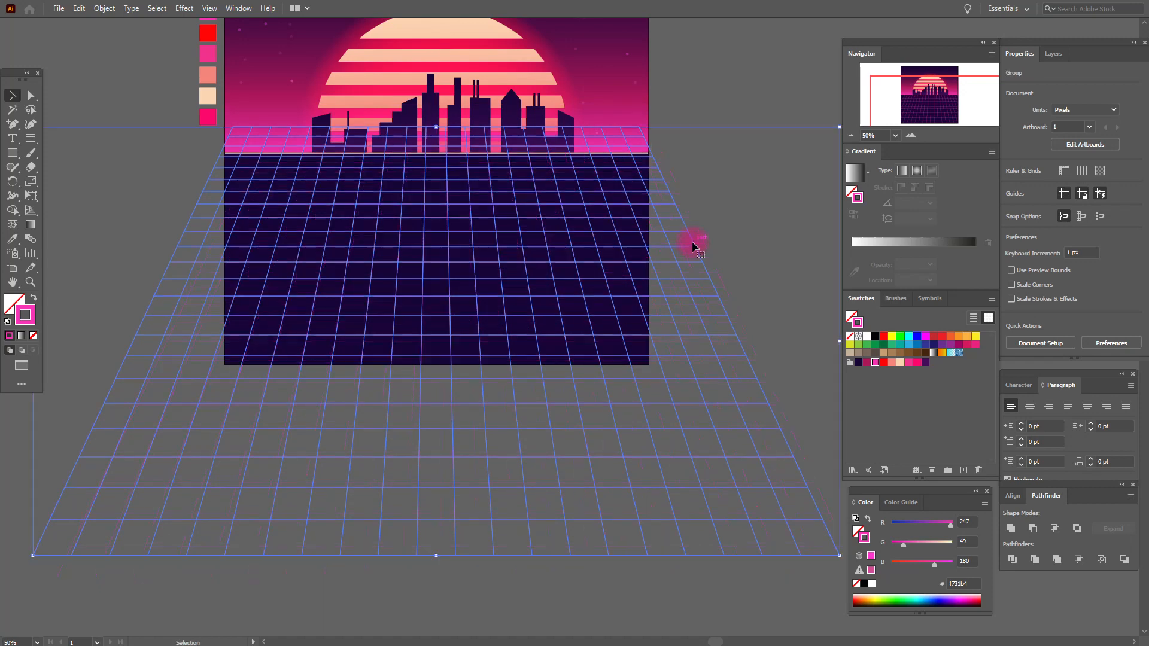
click(741, 236)
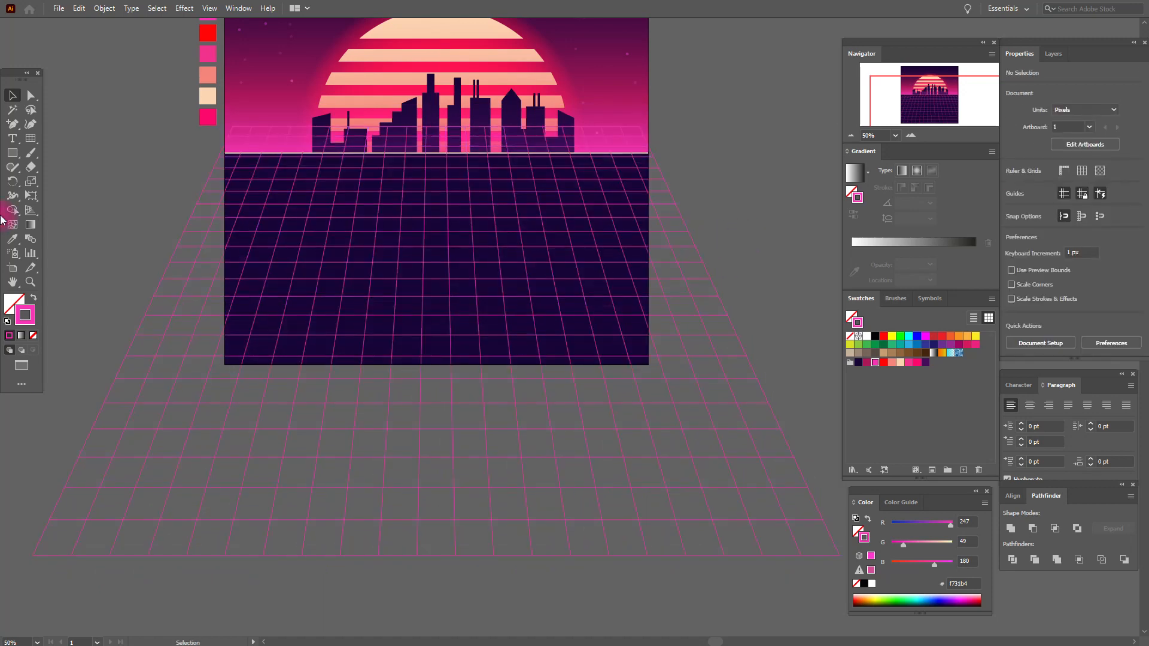
Free-distort the grid by pulling its lower-left corner outward until the grid is about 1988 px wide
drag(449, 346, 470, 260)
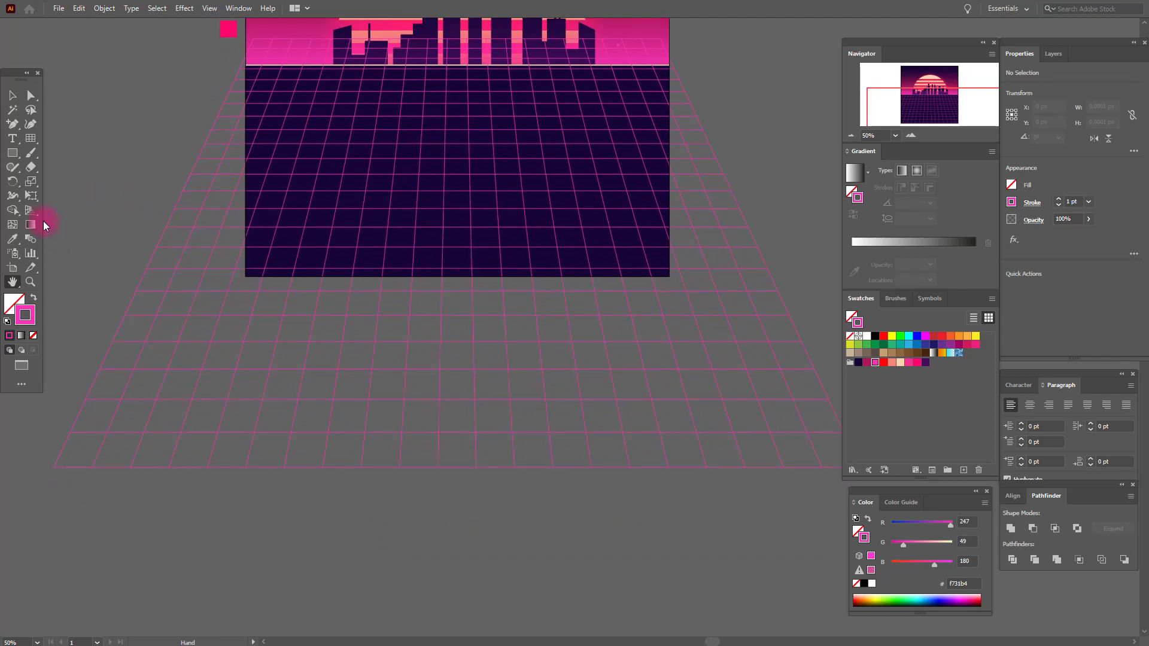
click(12, 96)
click(161, 247)
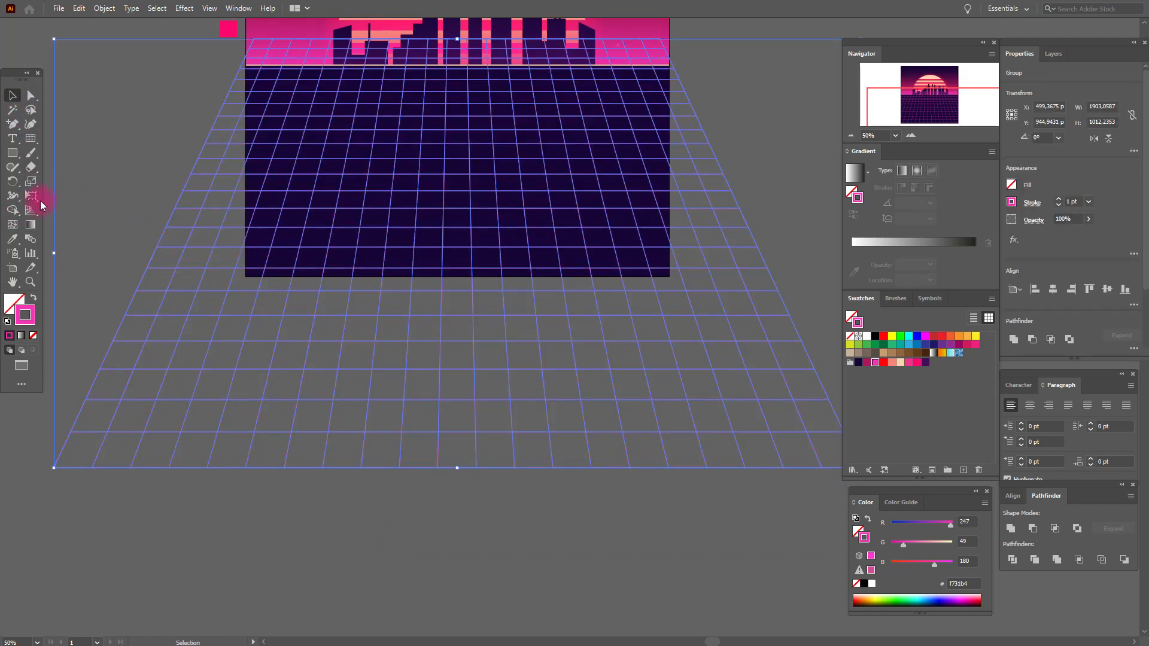
click(34, 203)
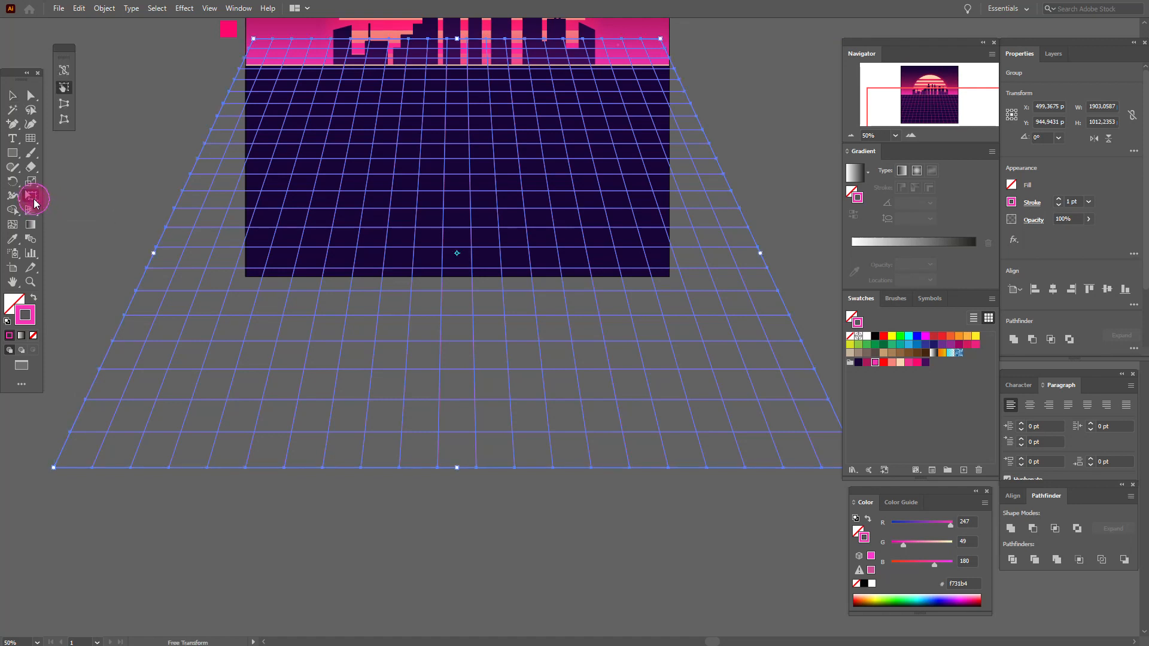
click(64, 118)
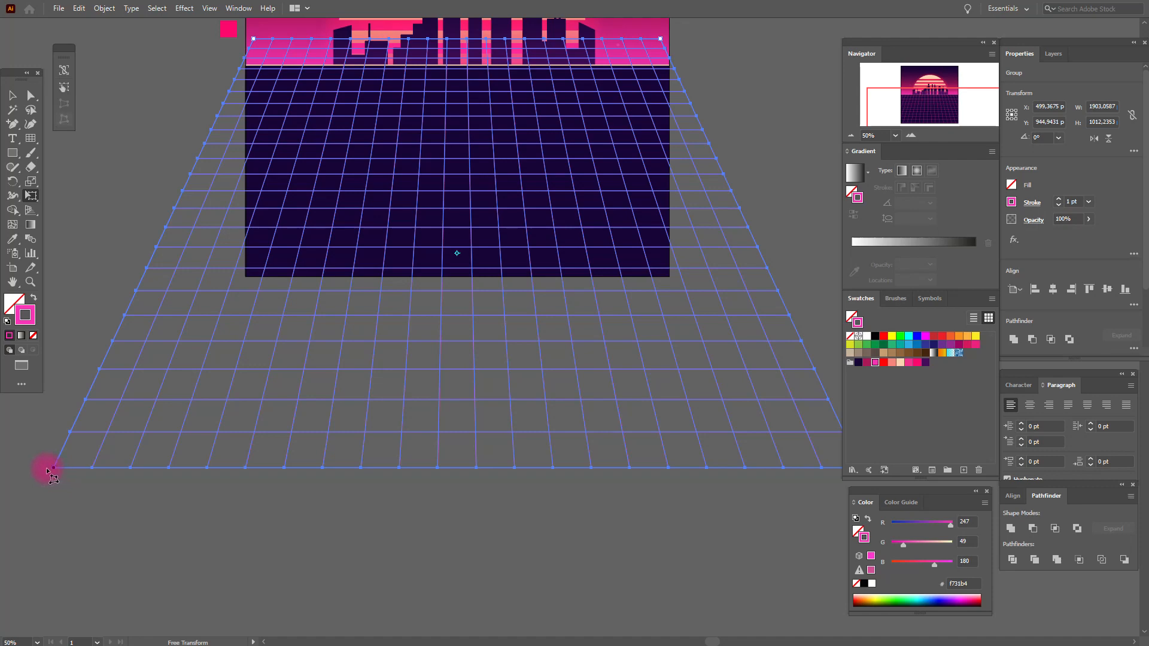
drag(46, 471, 19, 471)
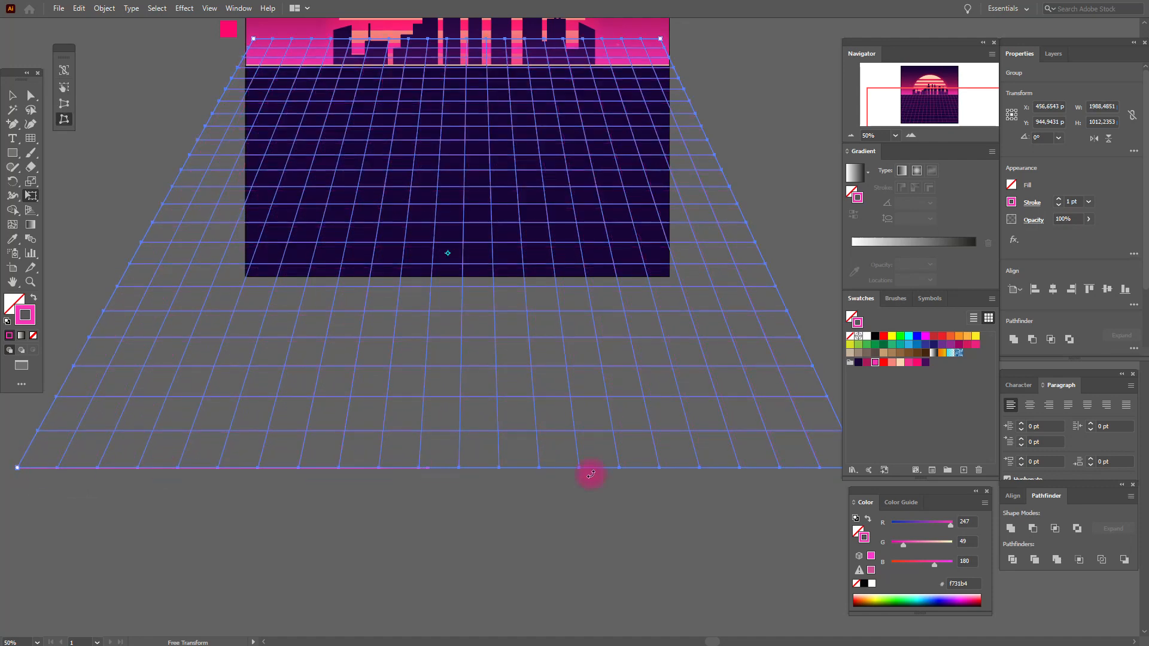
Free-distort the grid's lower-right corner outward and slightly down, making the grid about 2118 px wide and 1035 px high
click(13, 282)
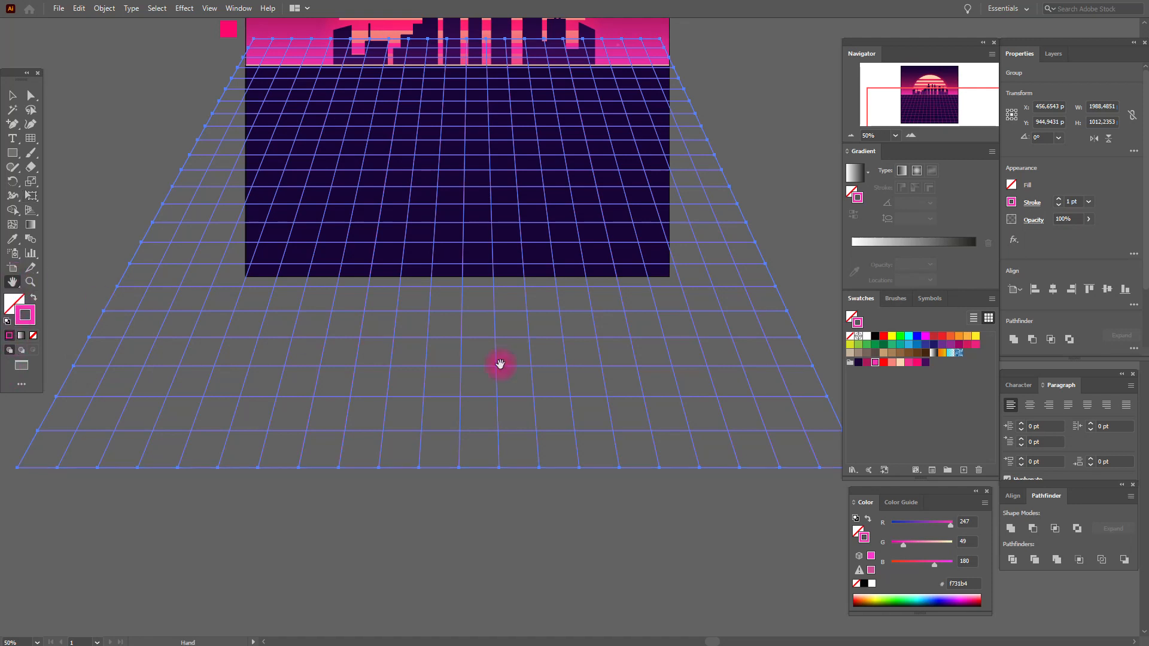
drag(500, 364, 274, 361)
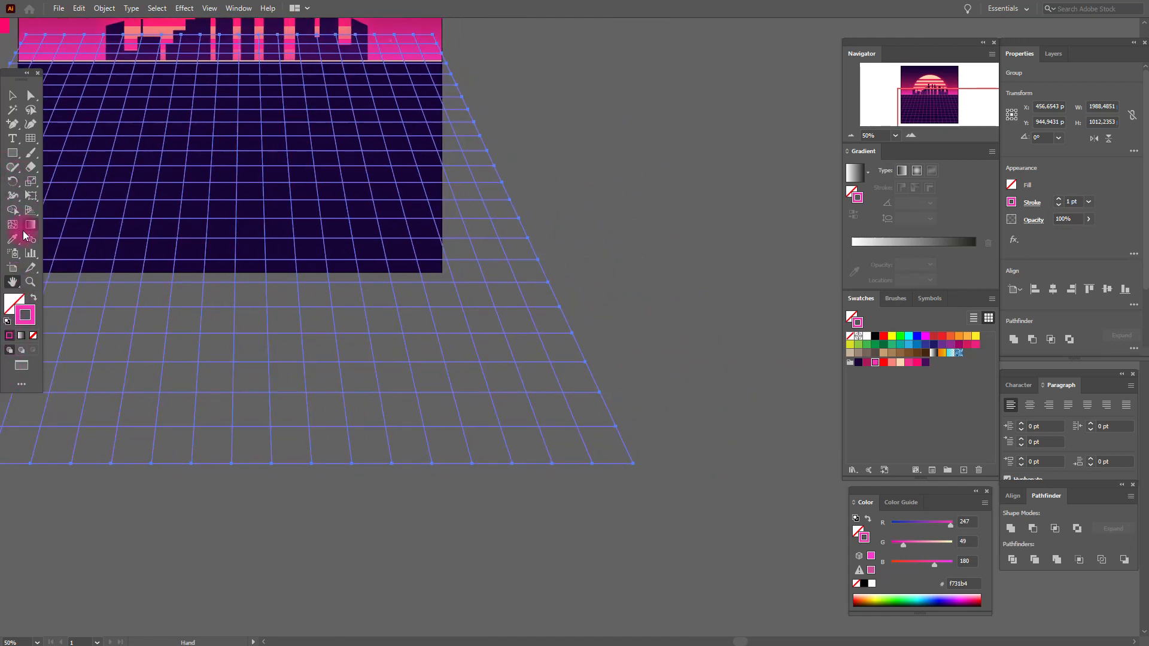
click(31, 196)
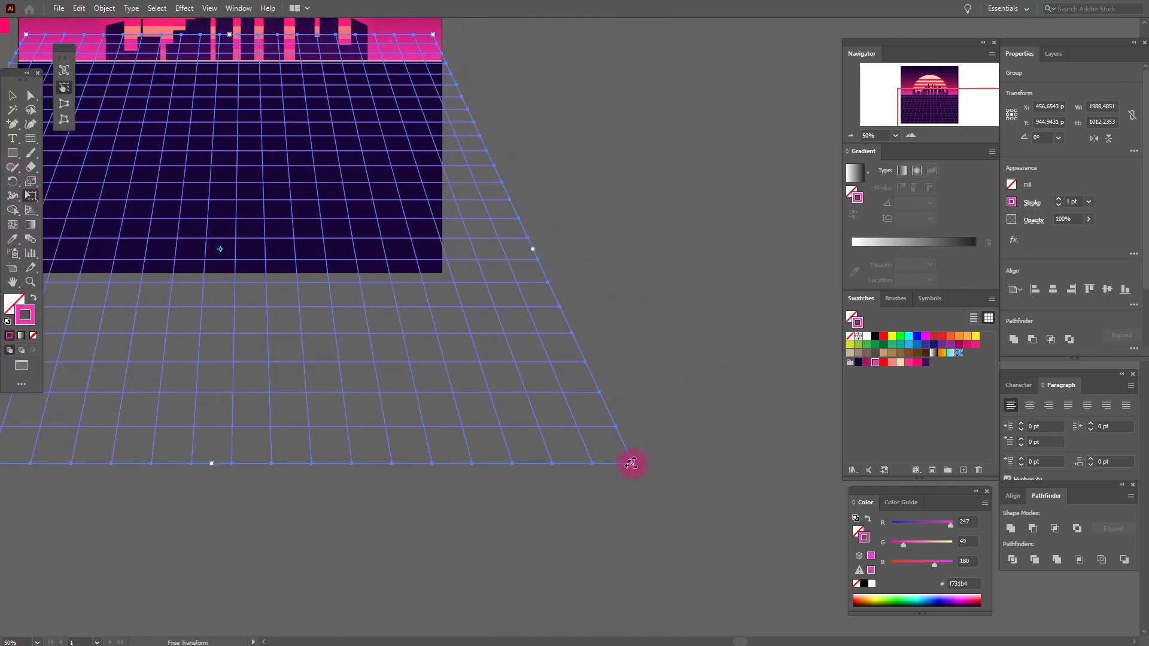
click(64, 119)
drag(631, 463, 688, 472)
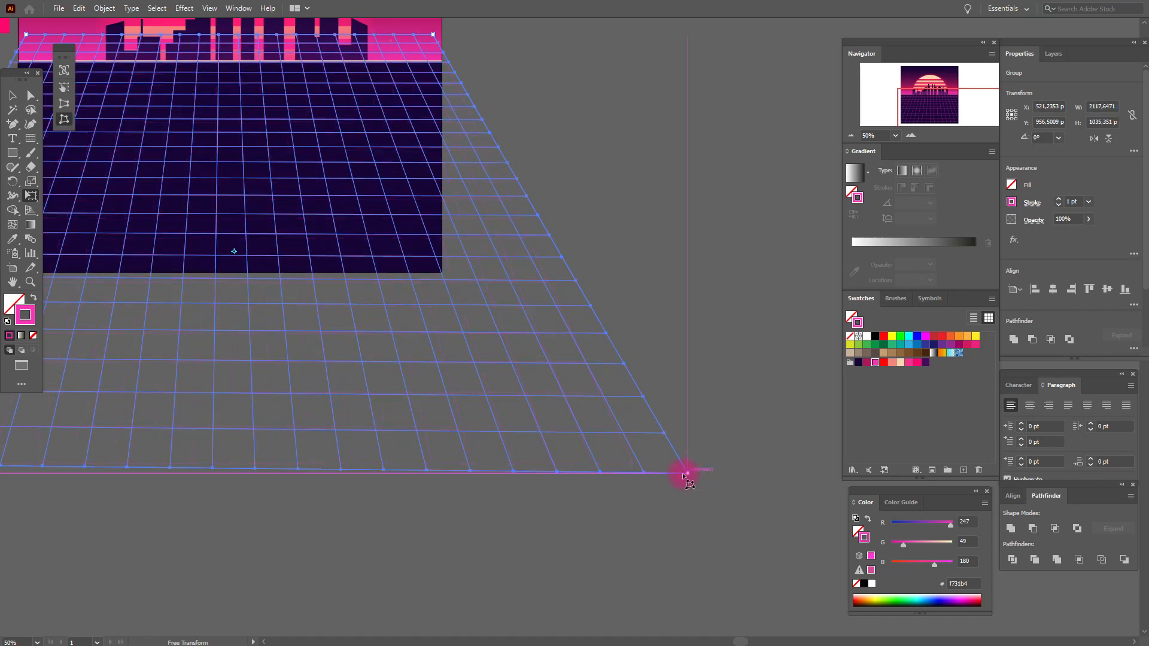
Pull the grid's lower-left corner slightly further outward to balance the perspective, making the grid about 2143 px wide
click(13, 282)
drag(316, 350, 548, 351)
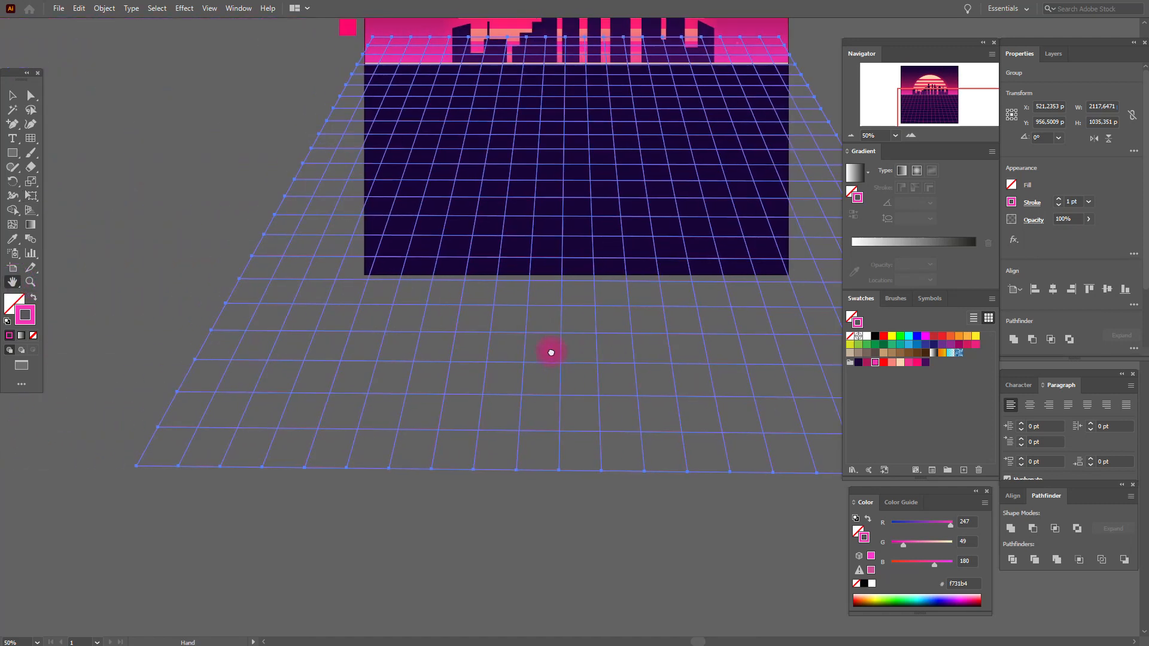
click(30, 200)
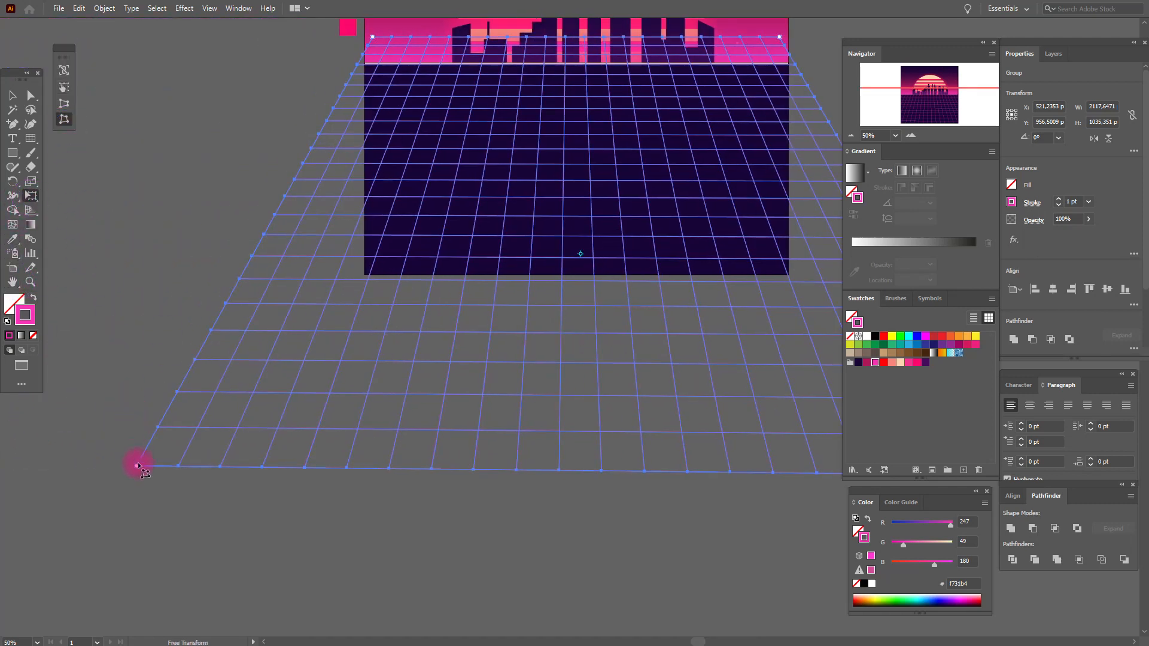
drag(139, 465, 124, 463)
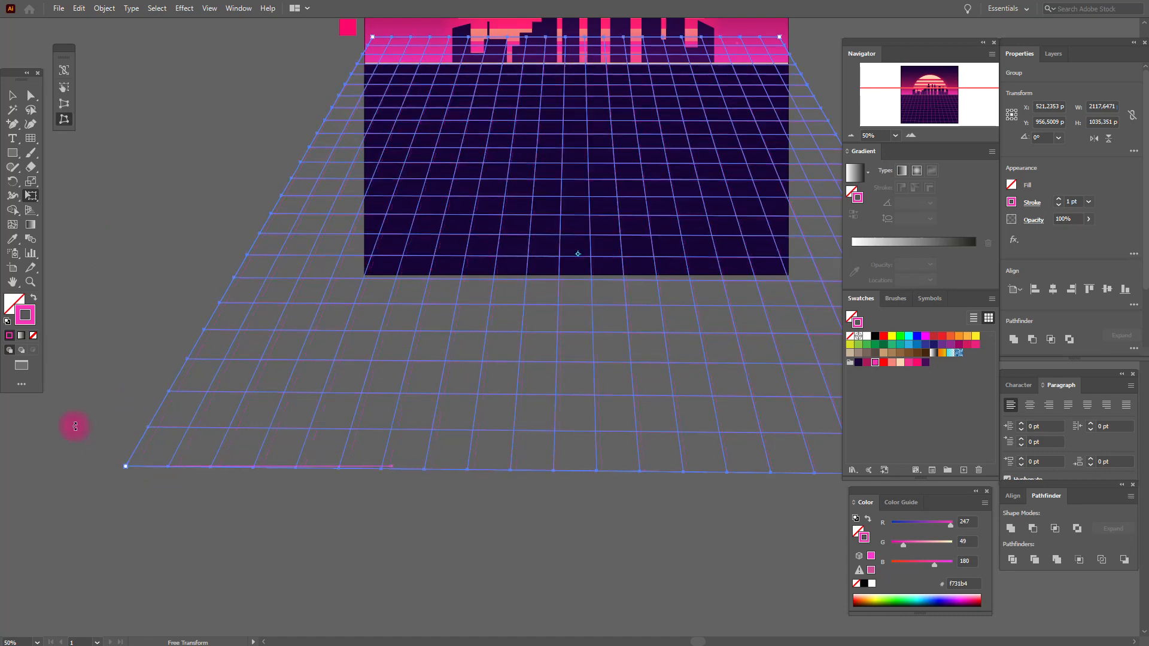
click(14, 280)
drag(482, 300, 293, 372)
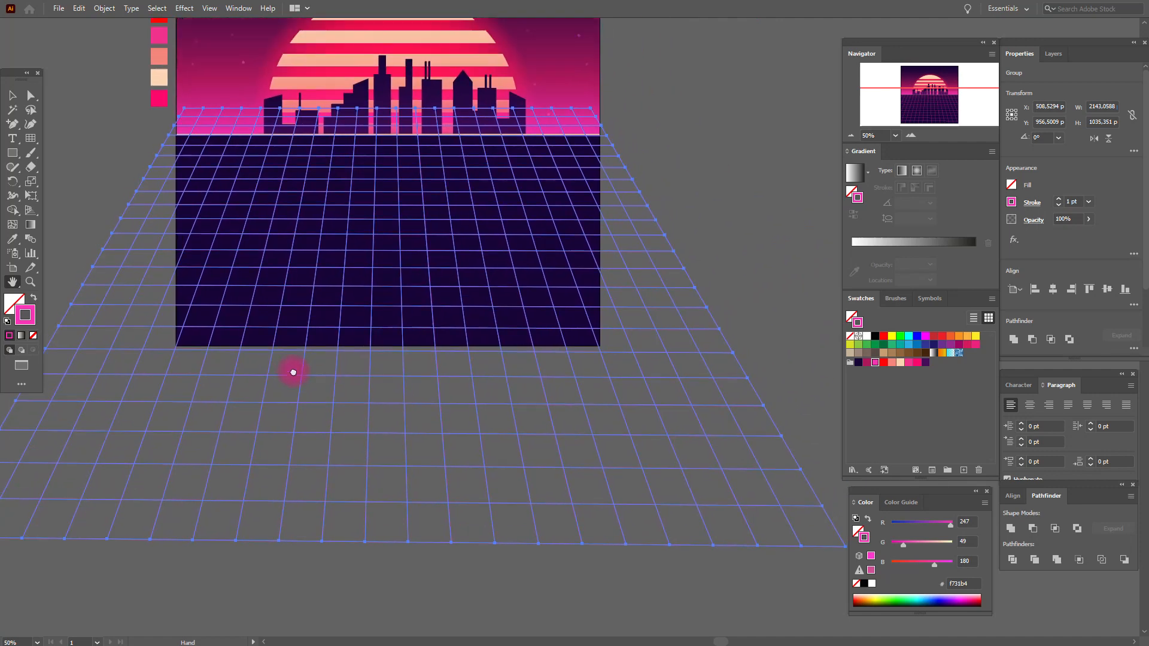
click(12, 96)
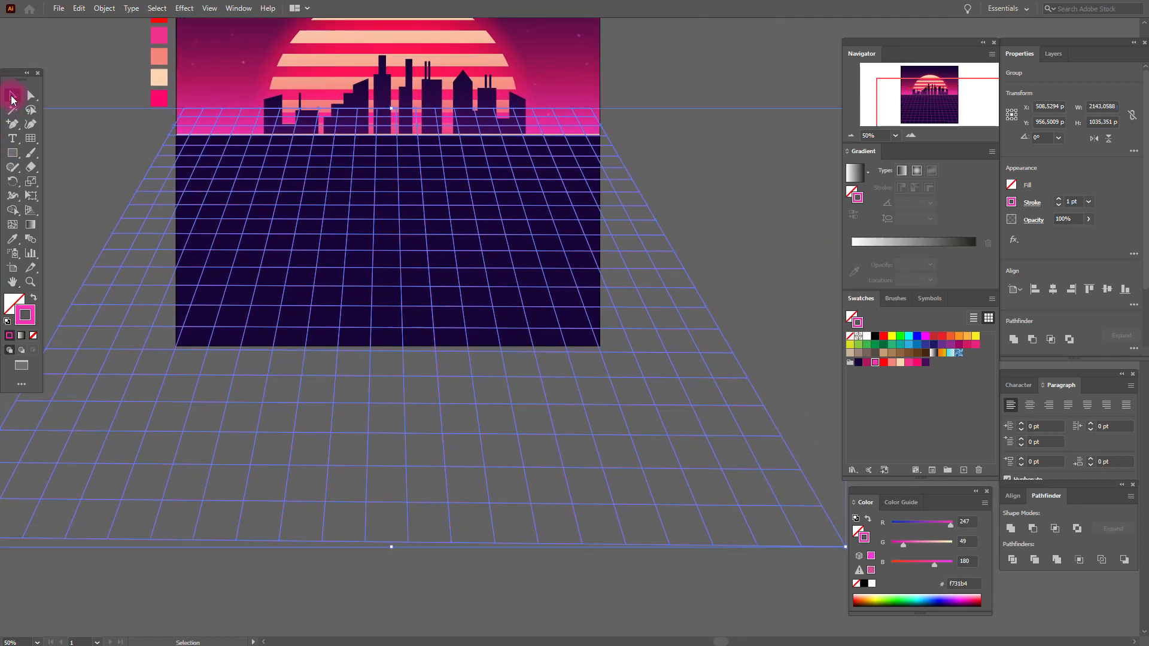
click(767, 187)
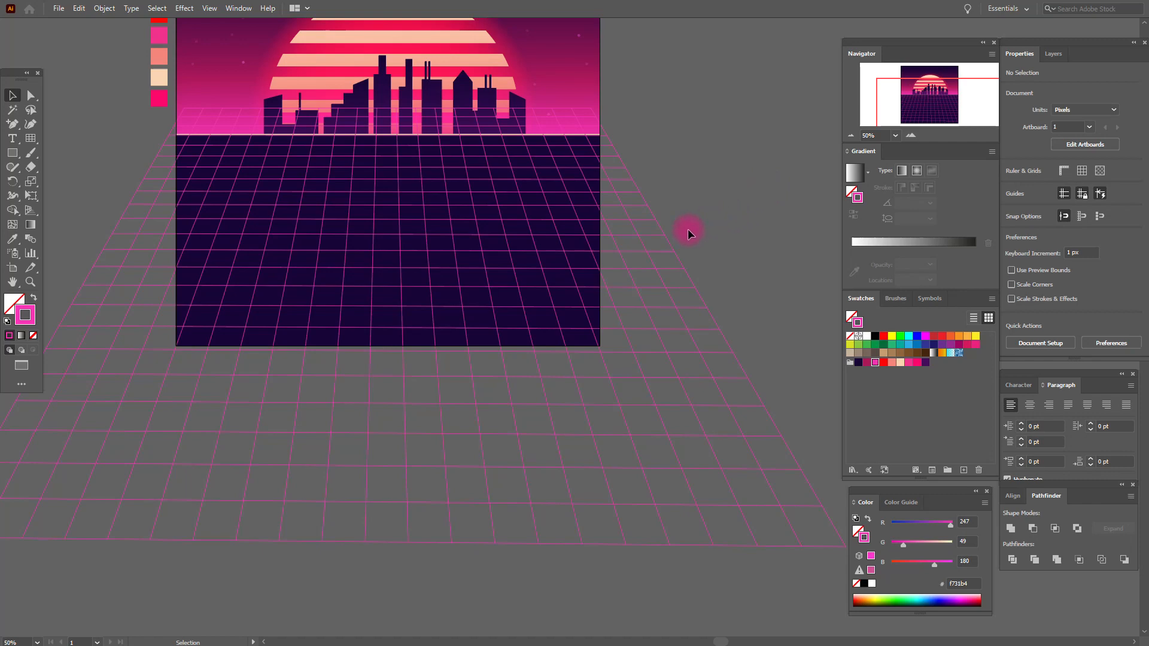
Expand the grid's fill and stroke so its lines become filled shapes
click(666, 234)
click(104, 8)
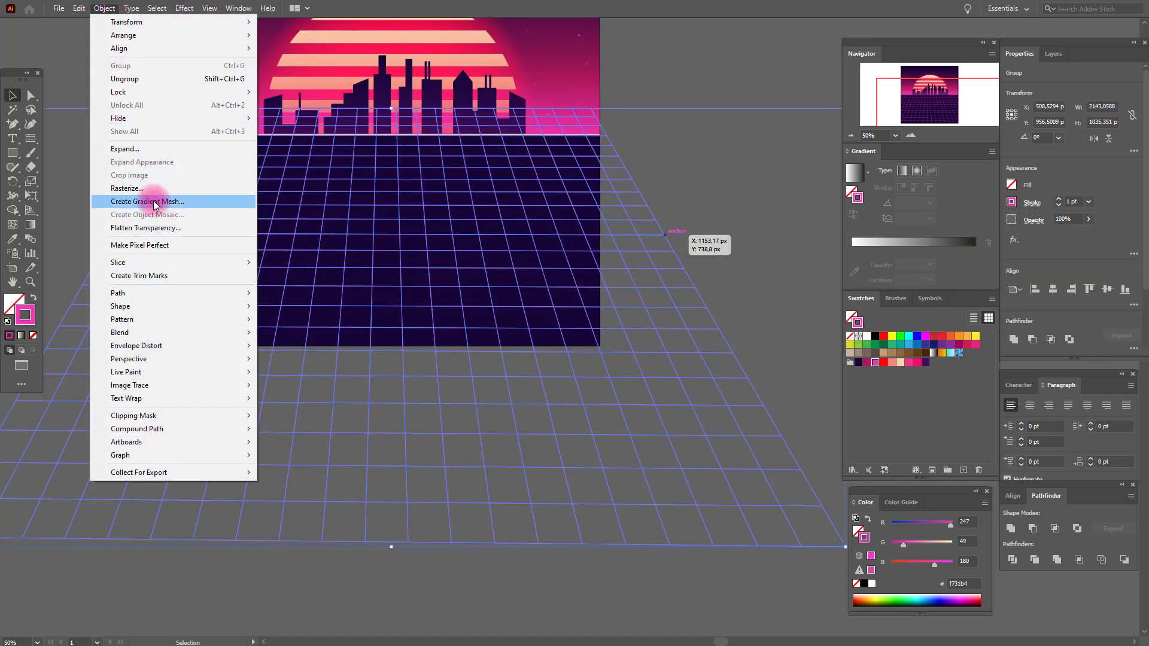
click(157, 149)
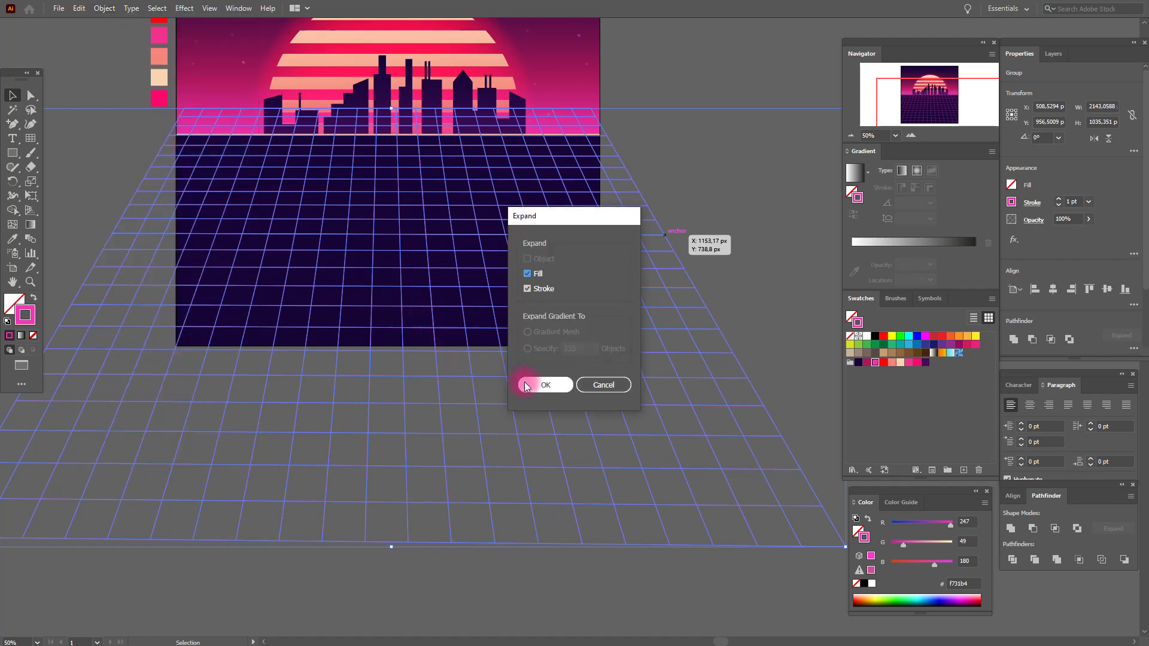
click(531, 392)
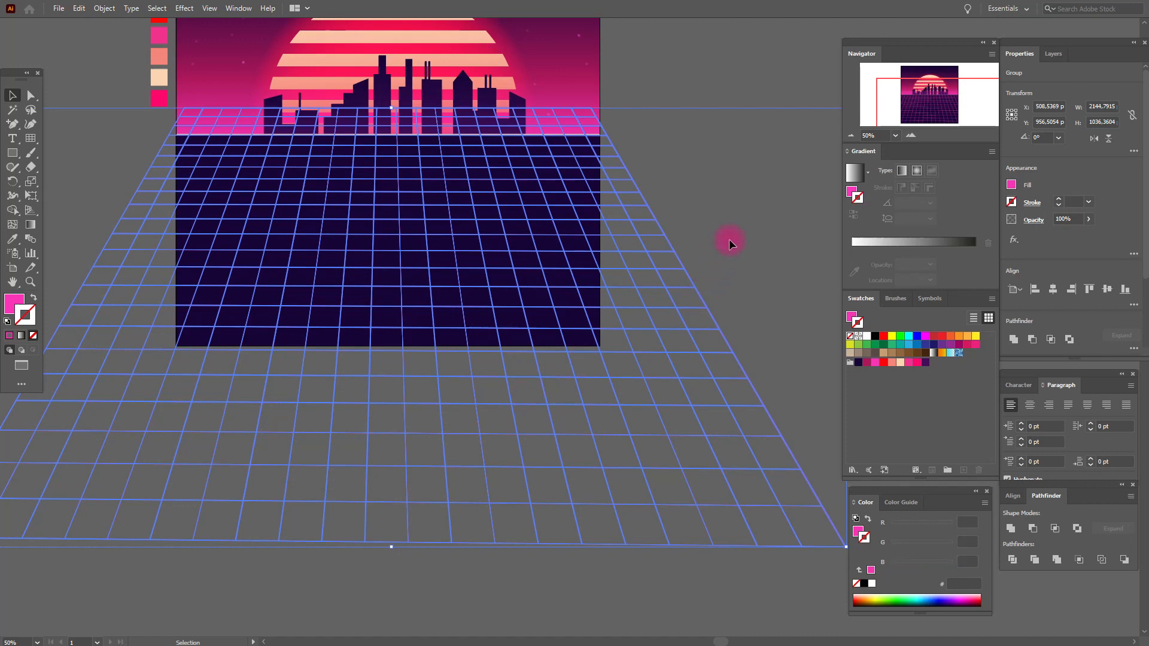
click(729, 239)
Fill the expanded grid with a linear gradient from pink f731b4 to dark navy 120032
click(694, 287)
click(855, 181)
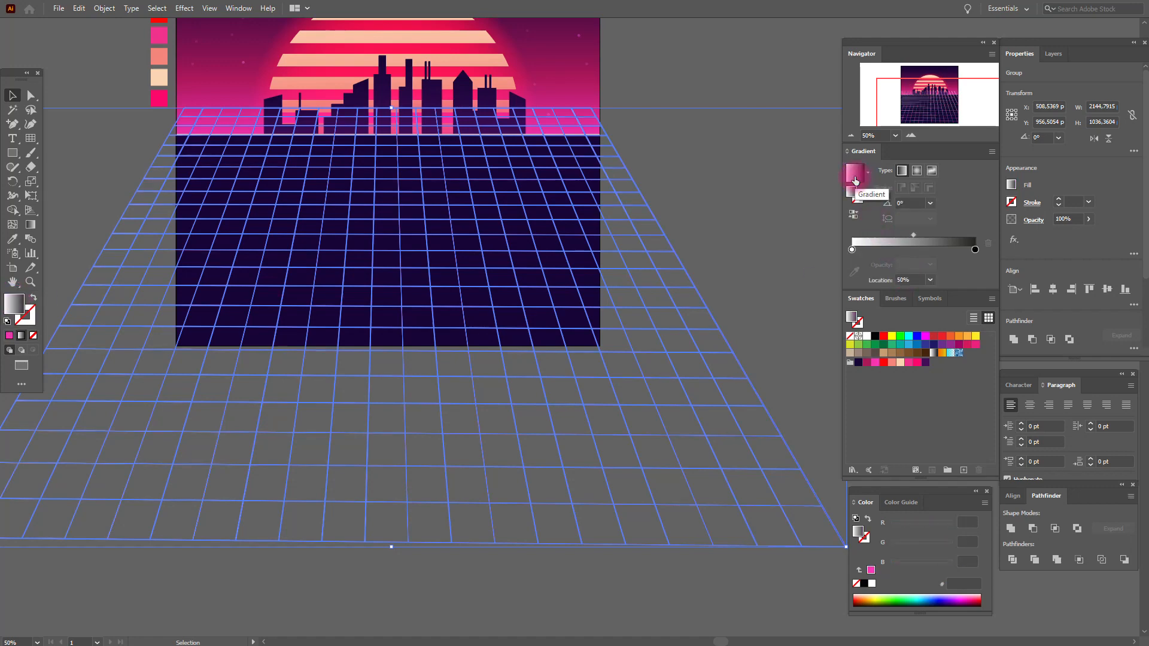
click(731, 232)
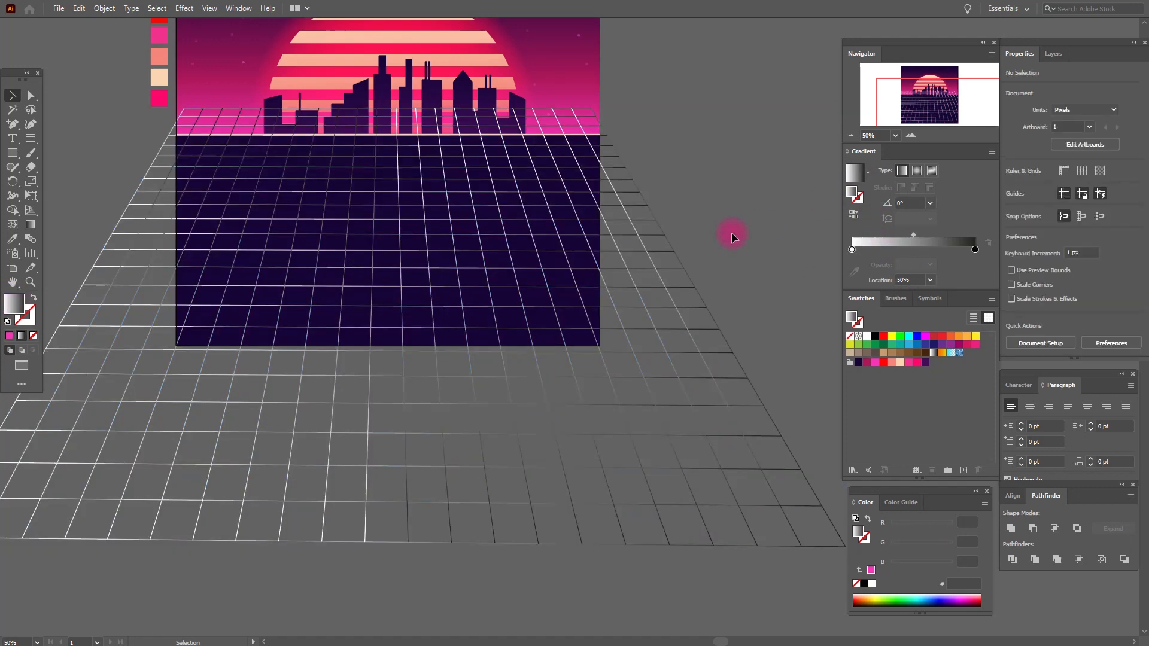
click(829, 369)
drag(874, 363, 853, 249)
drag(859, 364, 976, 247)
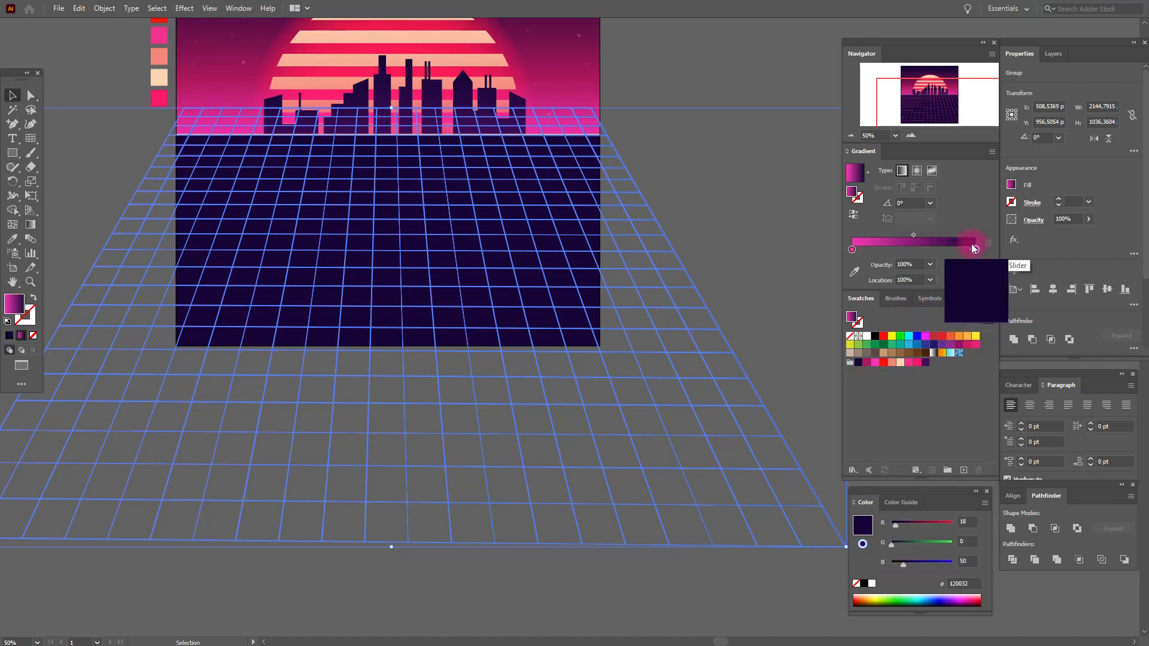
click(753, 239)
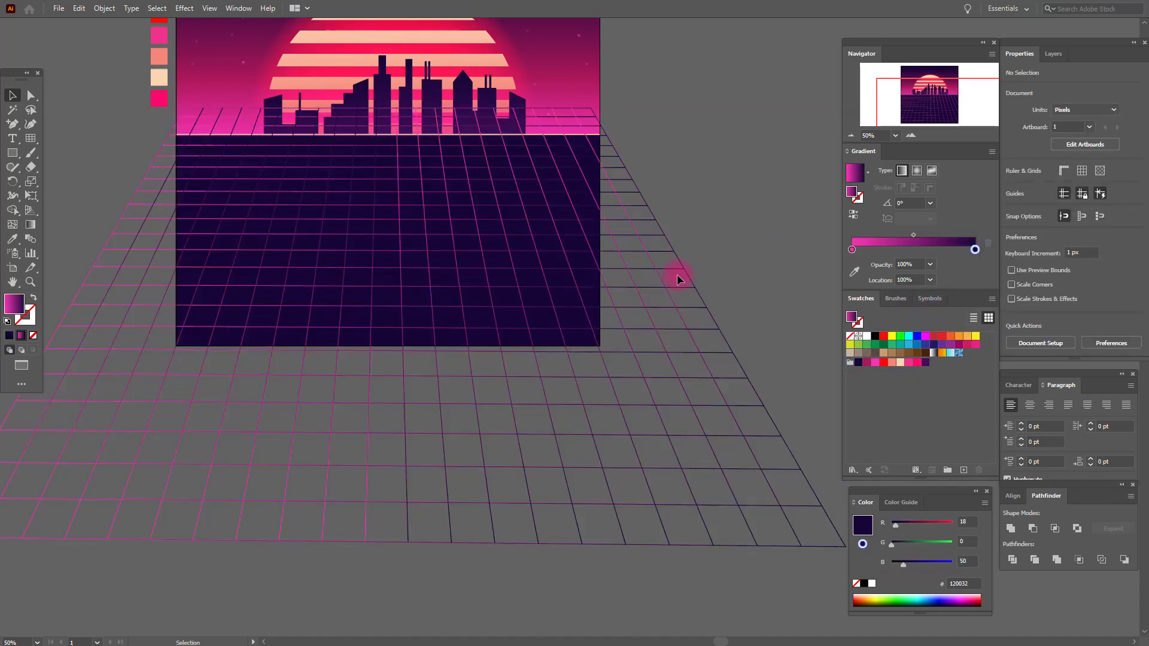
Try running the grid's gradient vertically from pink at the bottom to dark navy at the horizon
click(275, 229)
key(g)
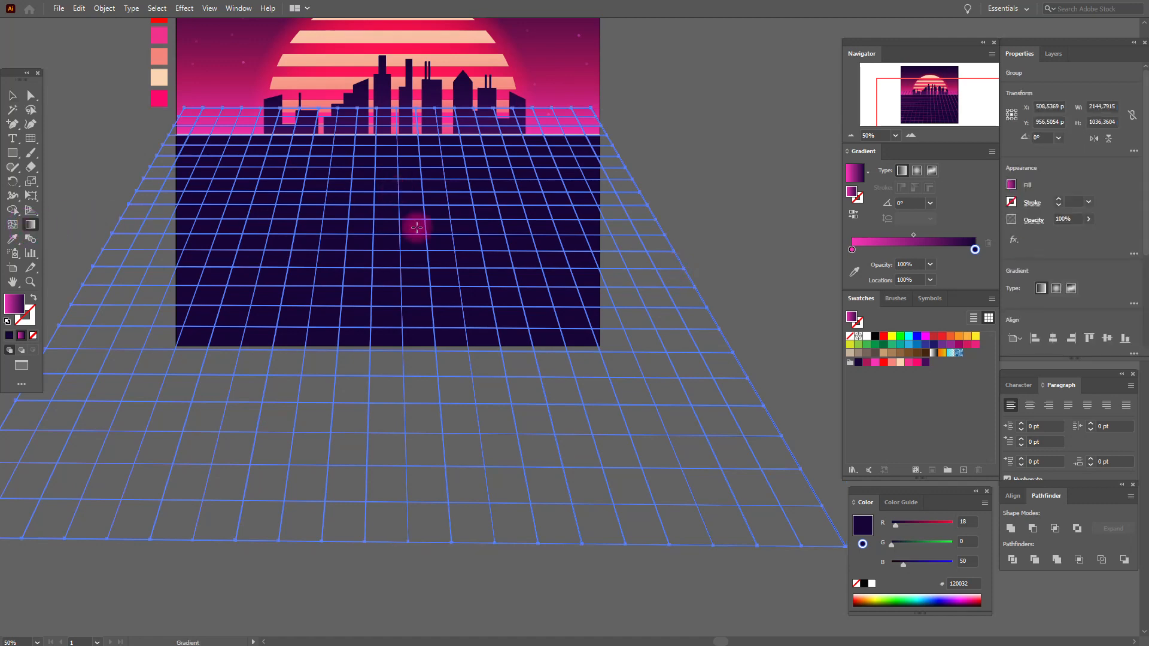
drag(384, 437, 404, 140)
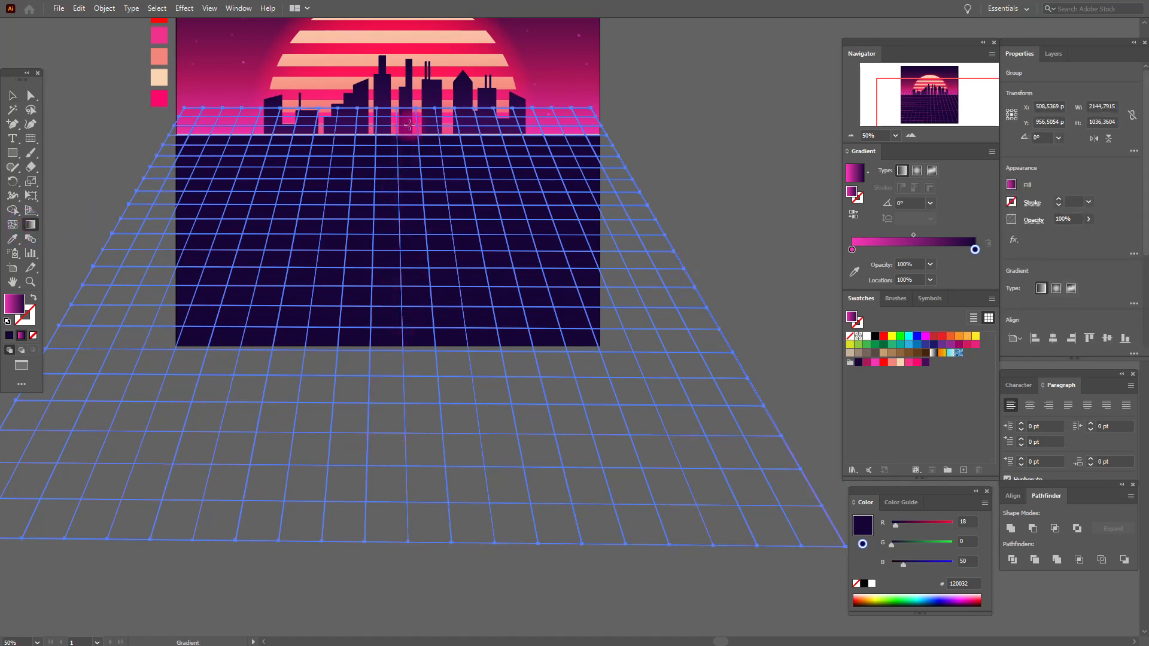
click(16, 96)
click(80, 103)
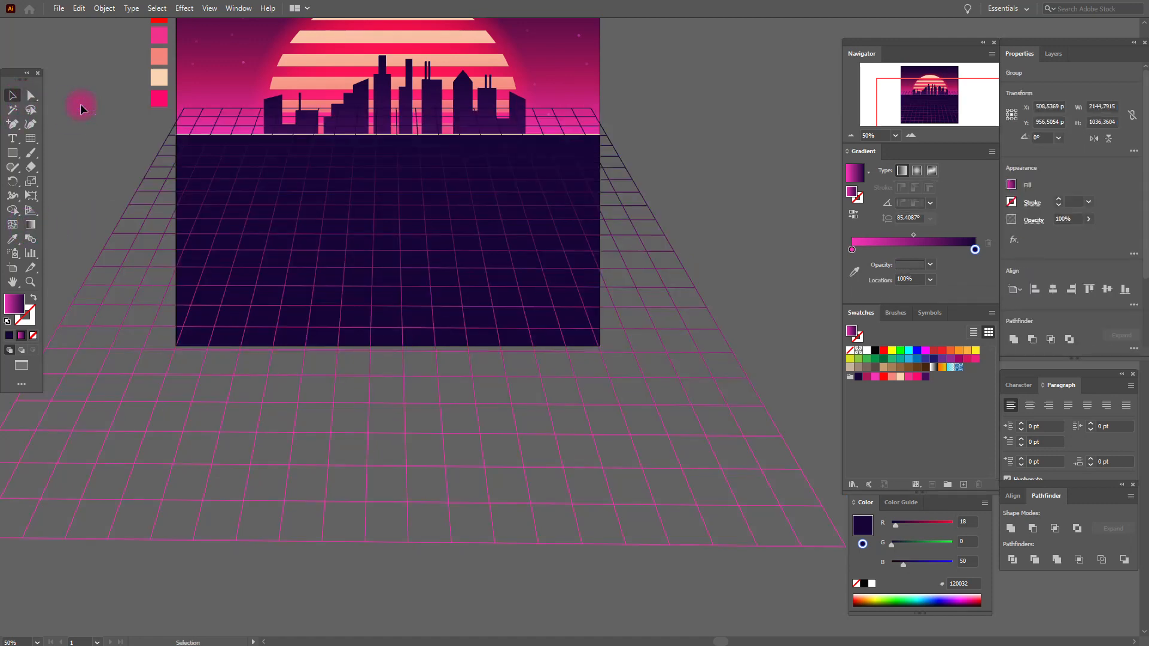
Redirect the grid's gradient to run from pink at the horizon down to dark navy, with its midpoint at about 55.7%
click(329, 224)
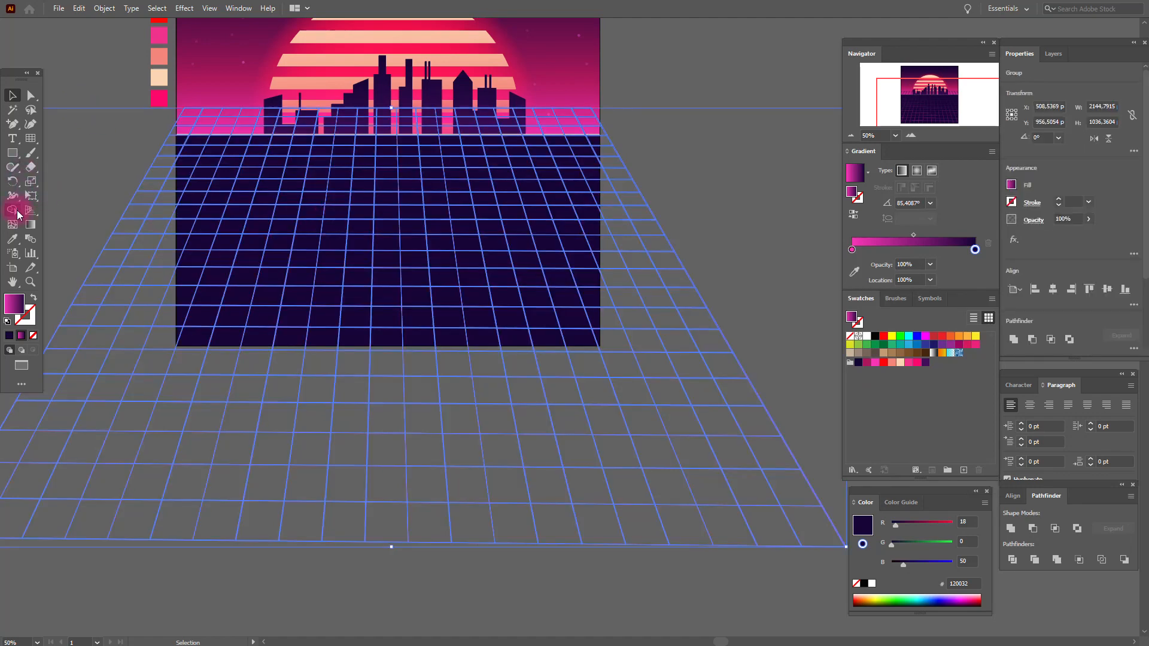
click(30, 225)
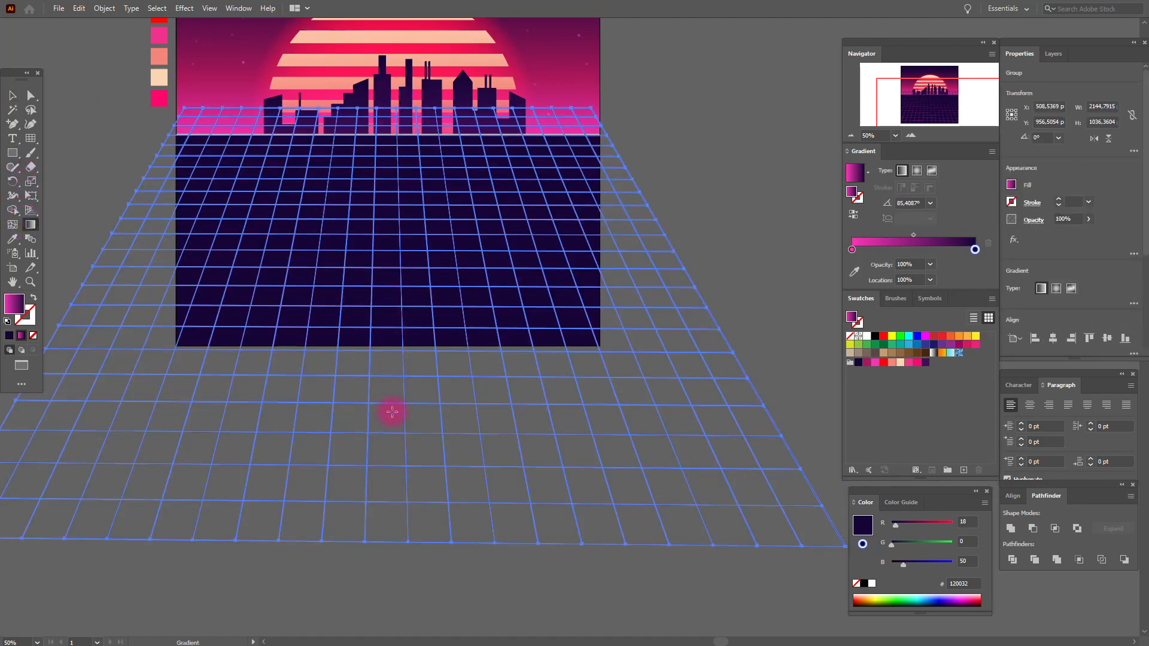
click(13, 95)
click(69, 110)
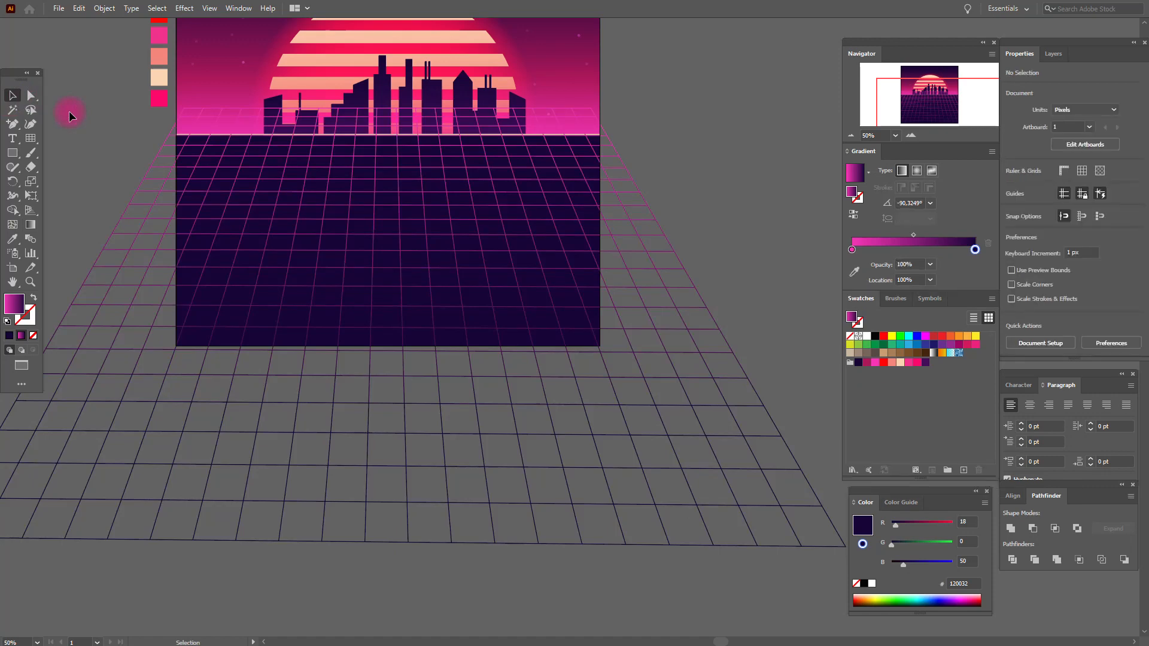
click(480, 216)
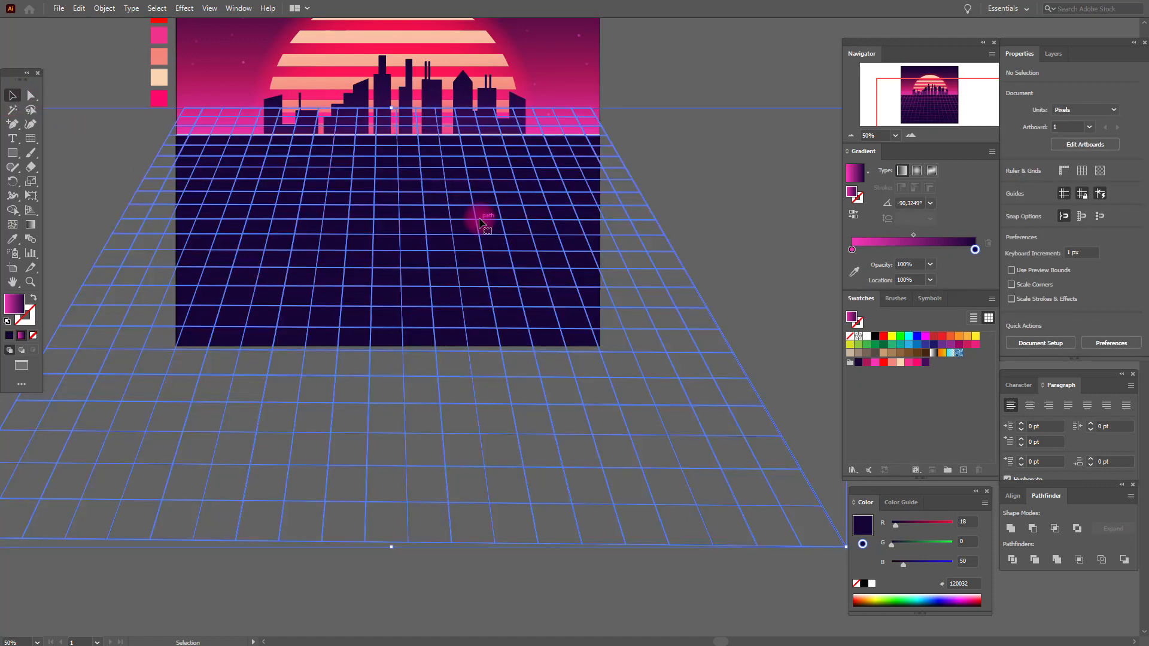
drag(914, 234, 922, 234)
click(723, 239)
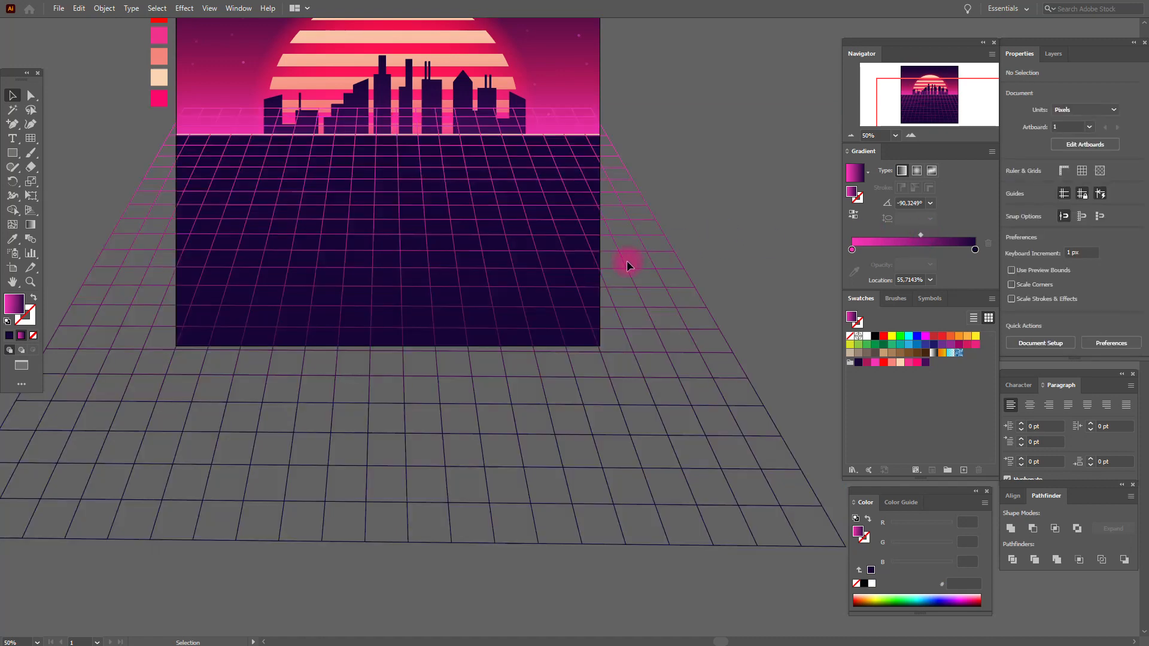
Paste a copy of the dark ground rectangle in place and bring it to the front
click(570, 247)
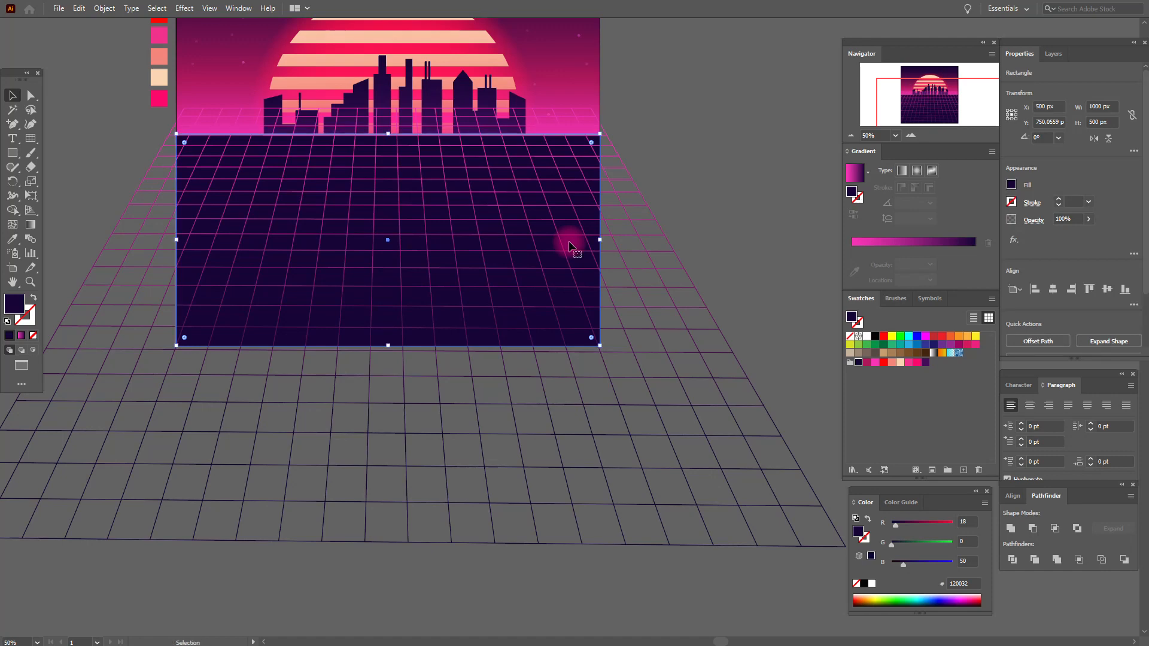
right_click(570, 246)
mouse_move(636, 441)
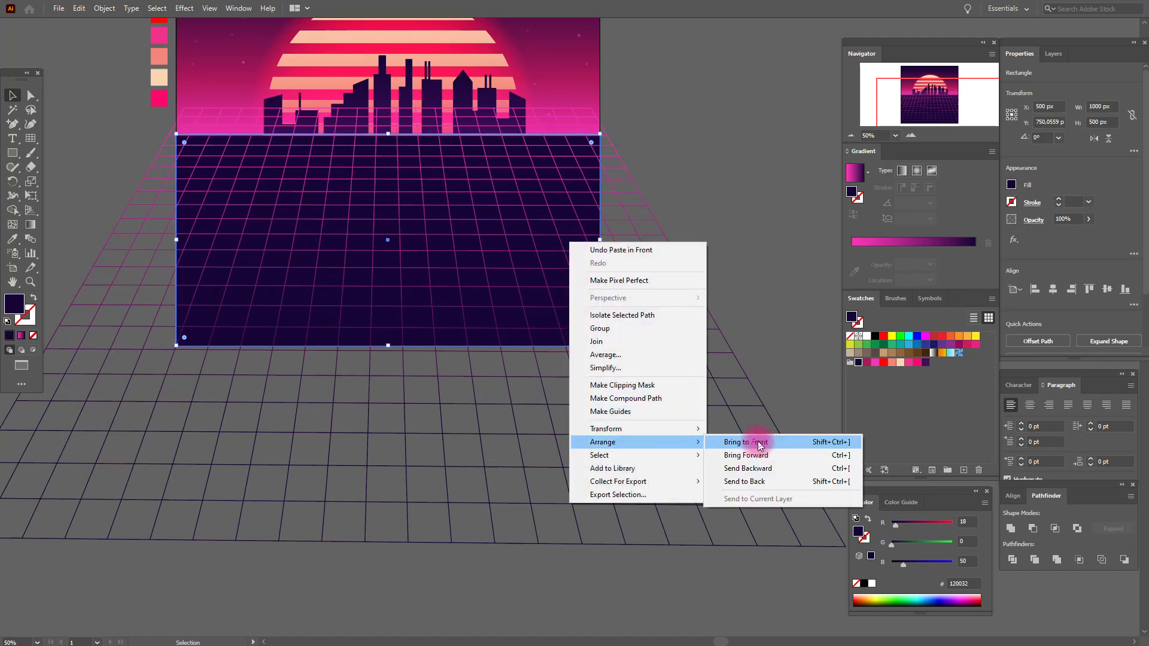
click(759, 445)
Clip the perspective grid to the ground area with a clipping mask made from the front rectangle
click(738, 377)
right_click(740, 381)
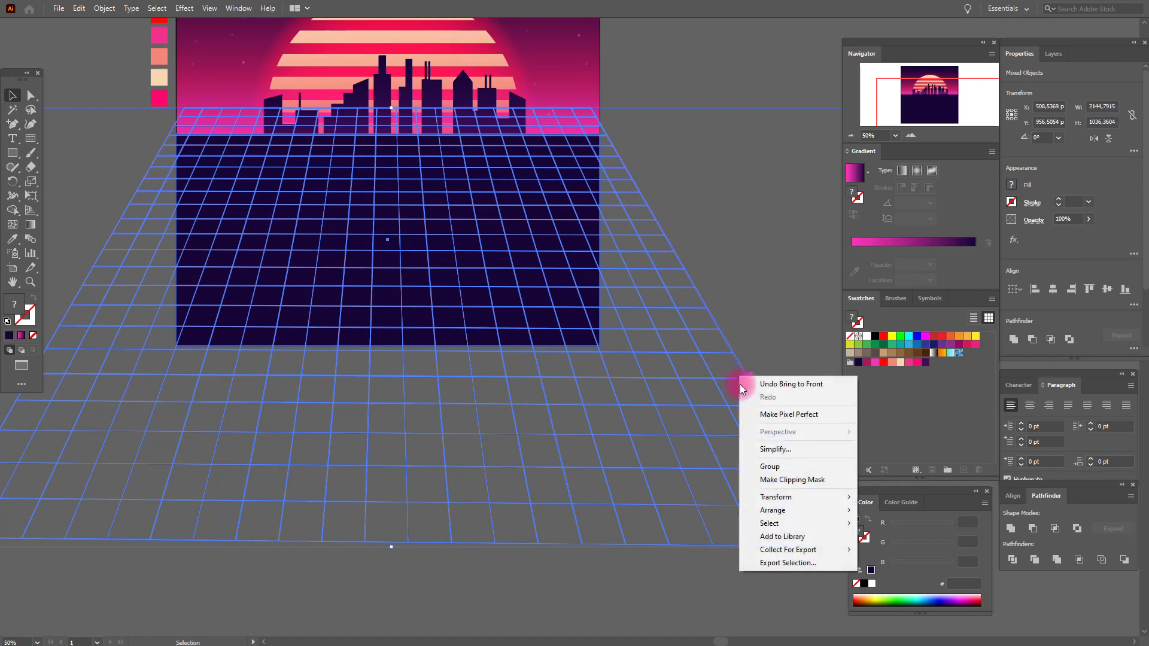
click(769, 479)
click(126, 385)
click(12, 282)
drag(371, 275, 375, 396)
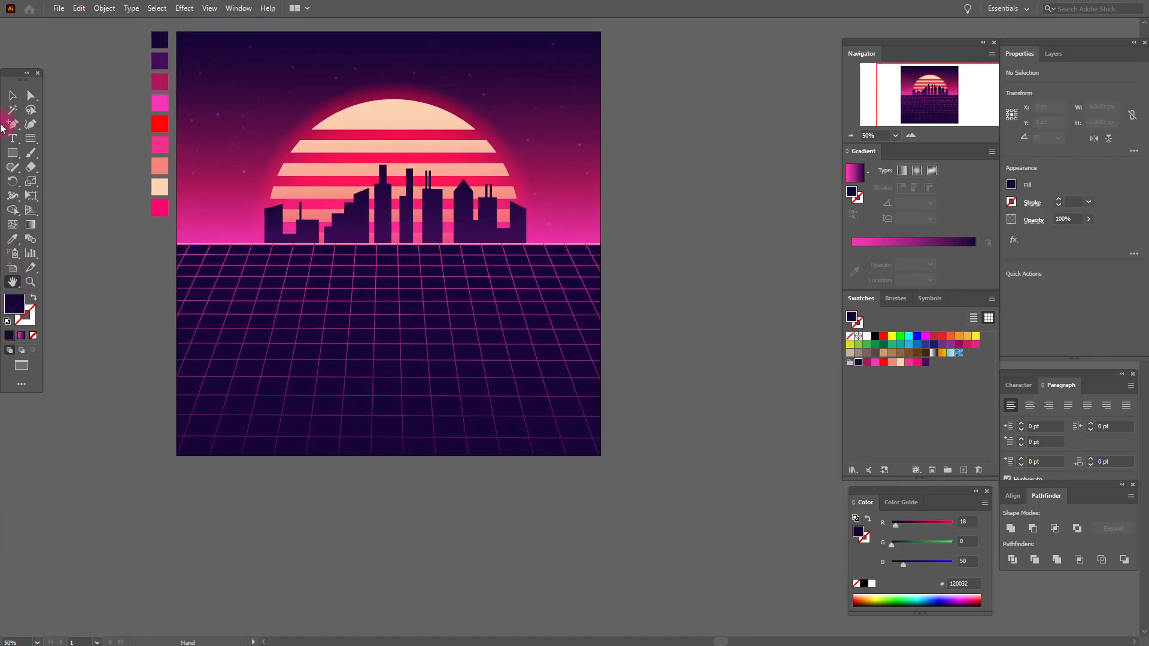
Bring the thin cream horizon strip to the front, above the clipped grid
click(10, 98)
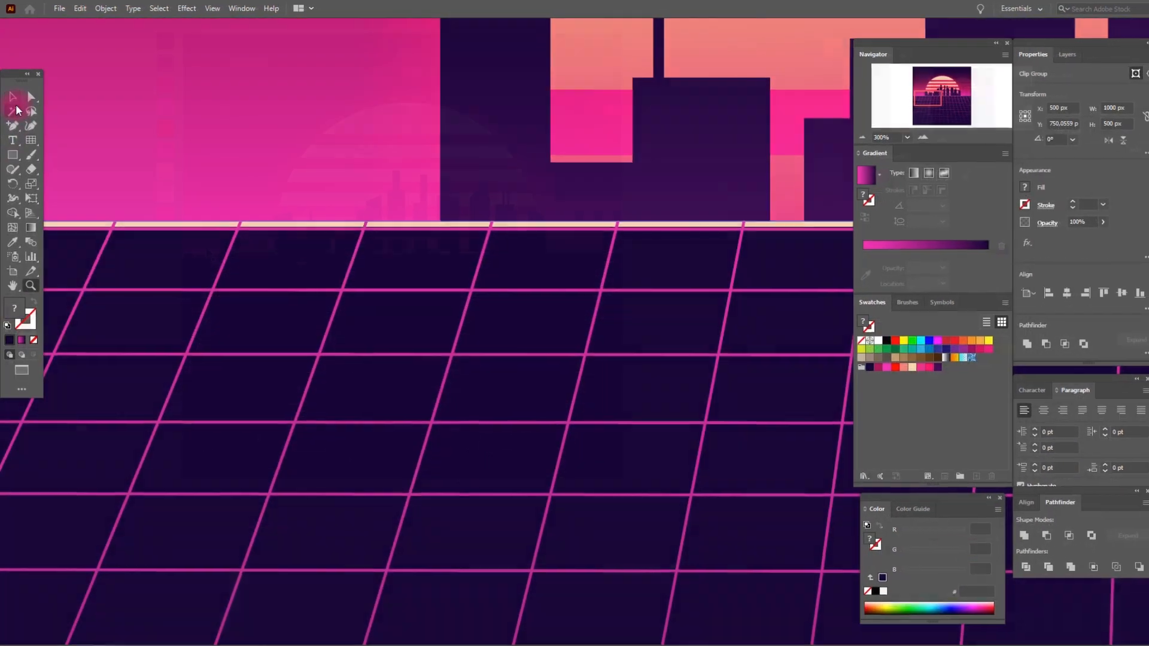
click(13, 100)
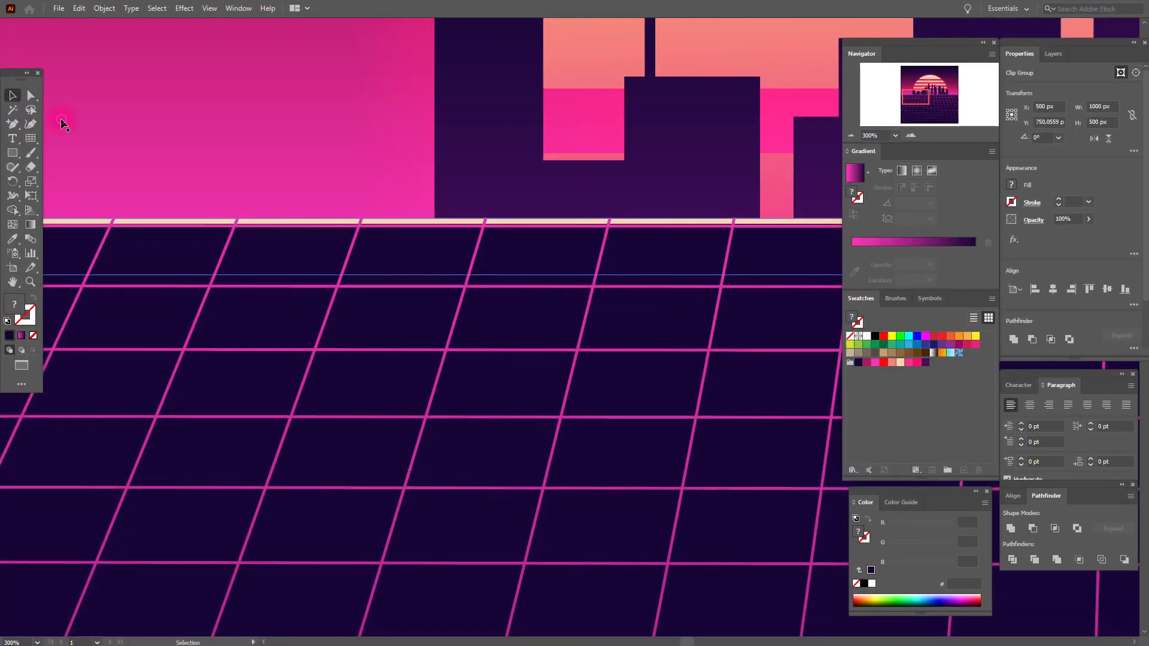
click(142, 199)
click(148, 225)
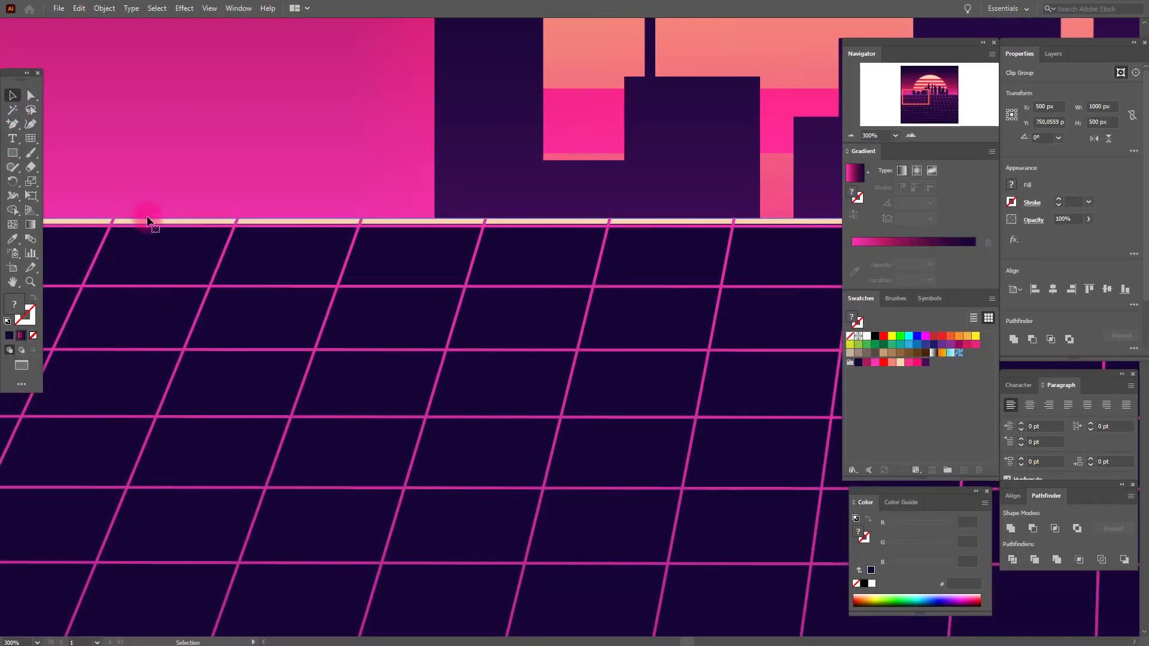
click(147, 222)
right_click(147, 223)
mouse_move(257, 419)
click(326, 422)
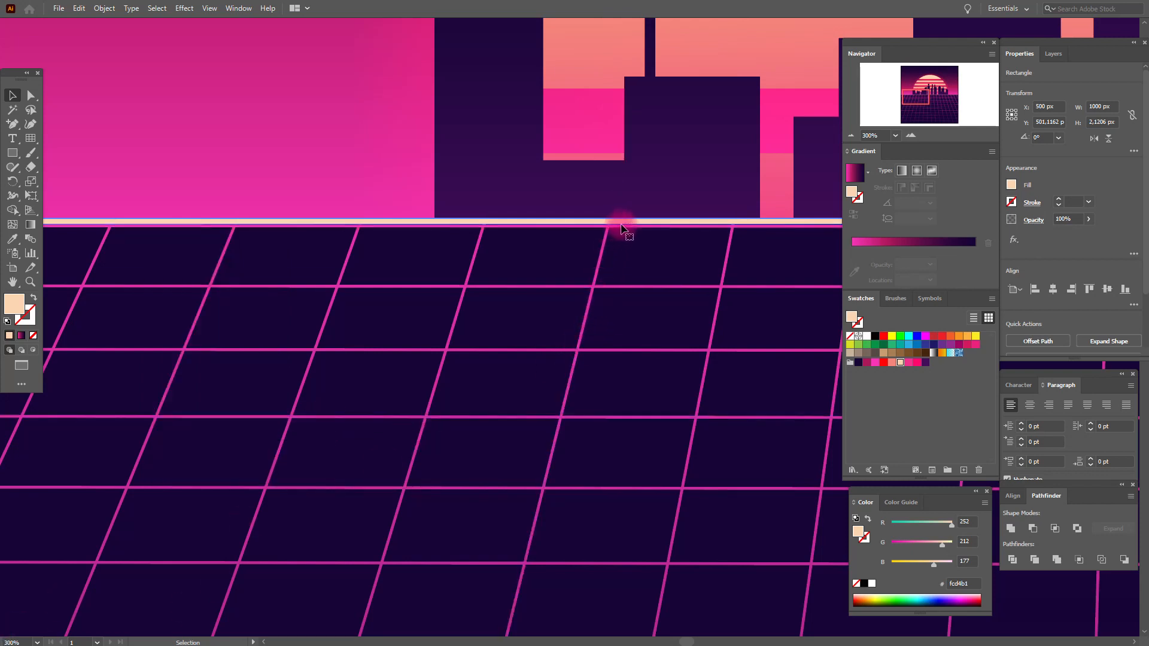
Try moving the cream horizon strip slightly down over the grid's uppermost line, and undo the move
click(30, 282)
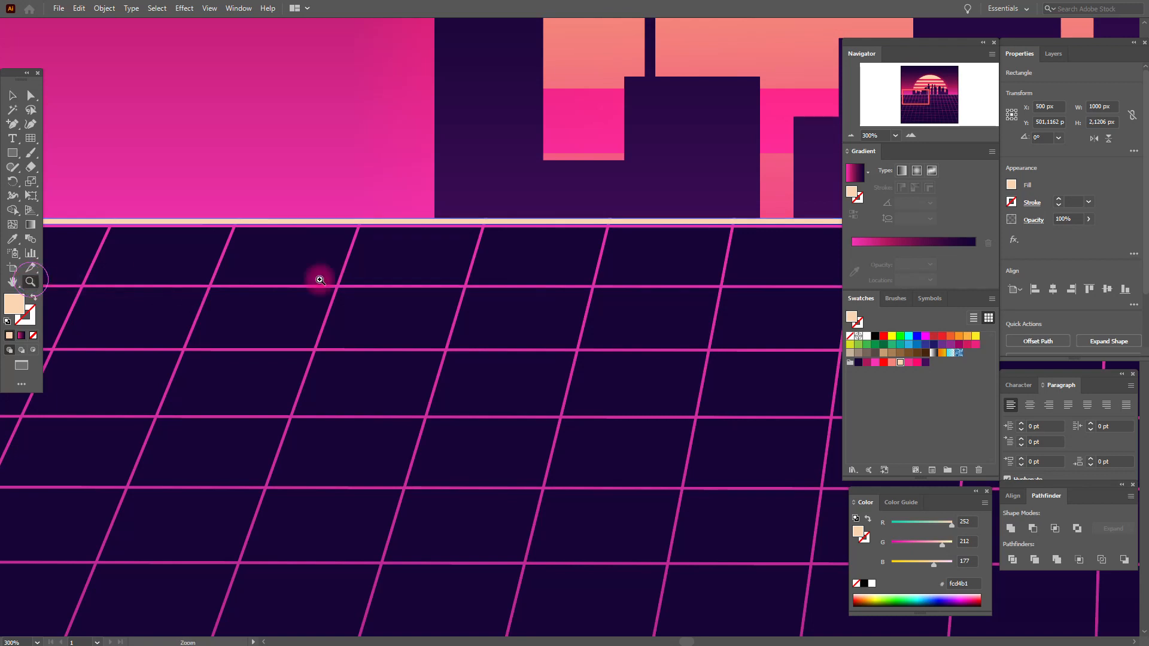
click(596, 269)
key(v)
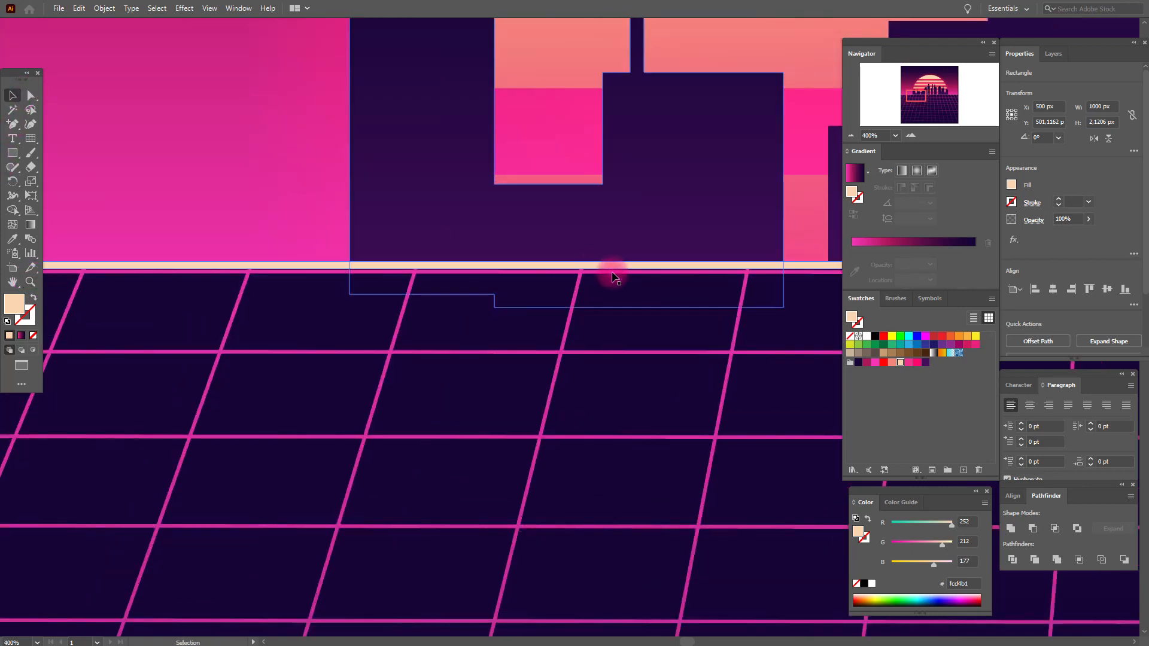
drag(613, 267, 613, 272)
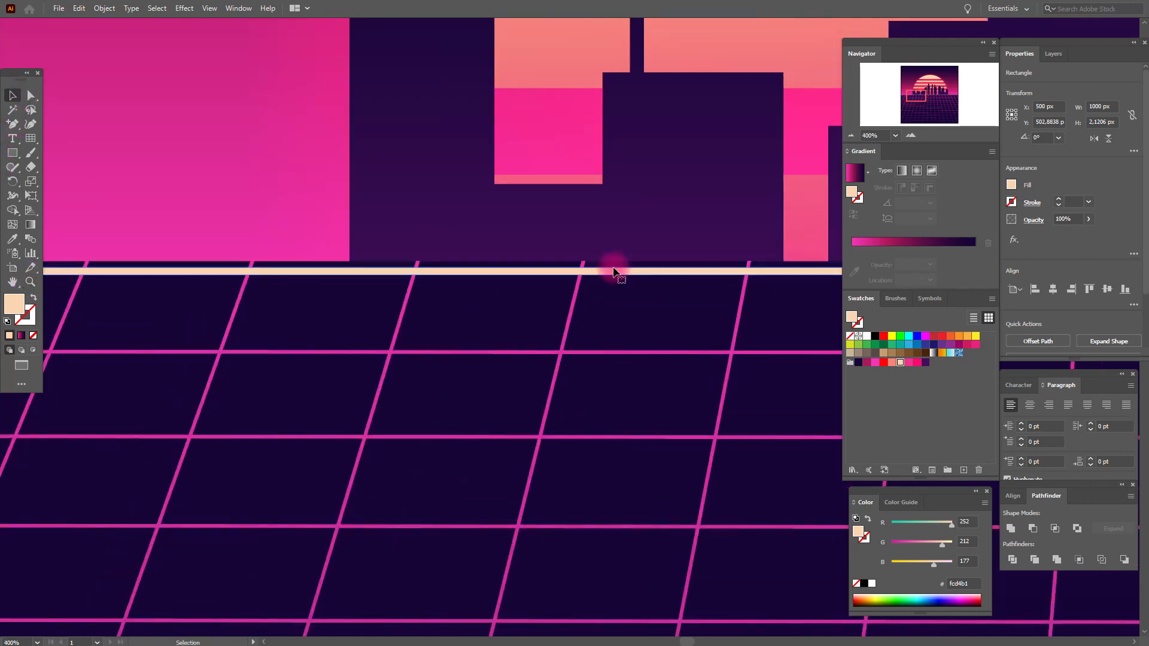
key(ctrl+z)
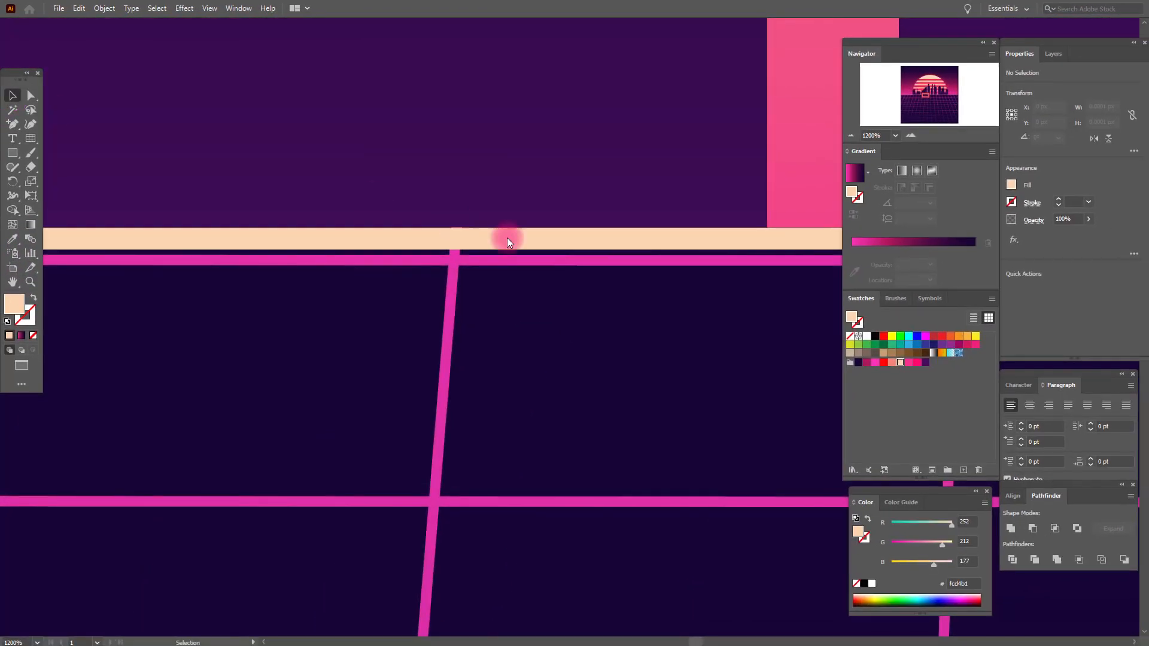
Adjust the height of the cream horizon strip where it meets the grid's uppermost line
click(508, 241)
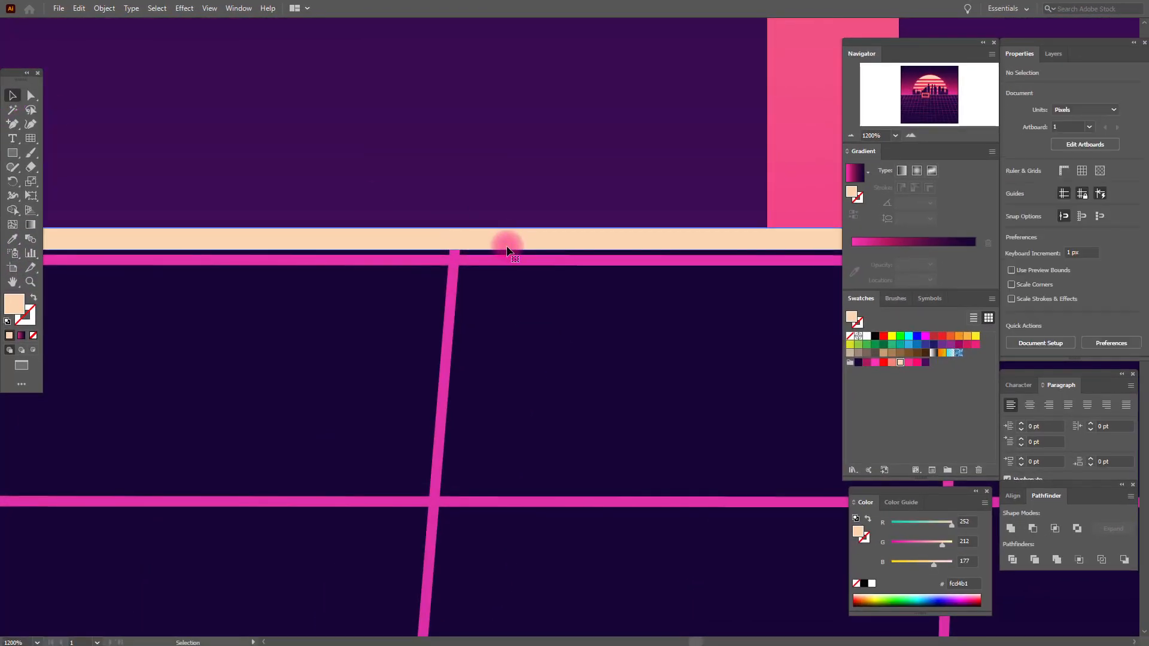
click(12, 282)
drag(606, 325, 120, 336)
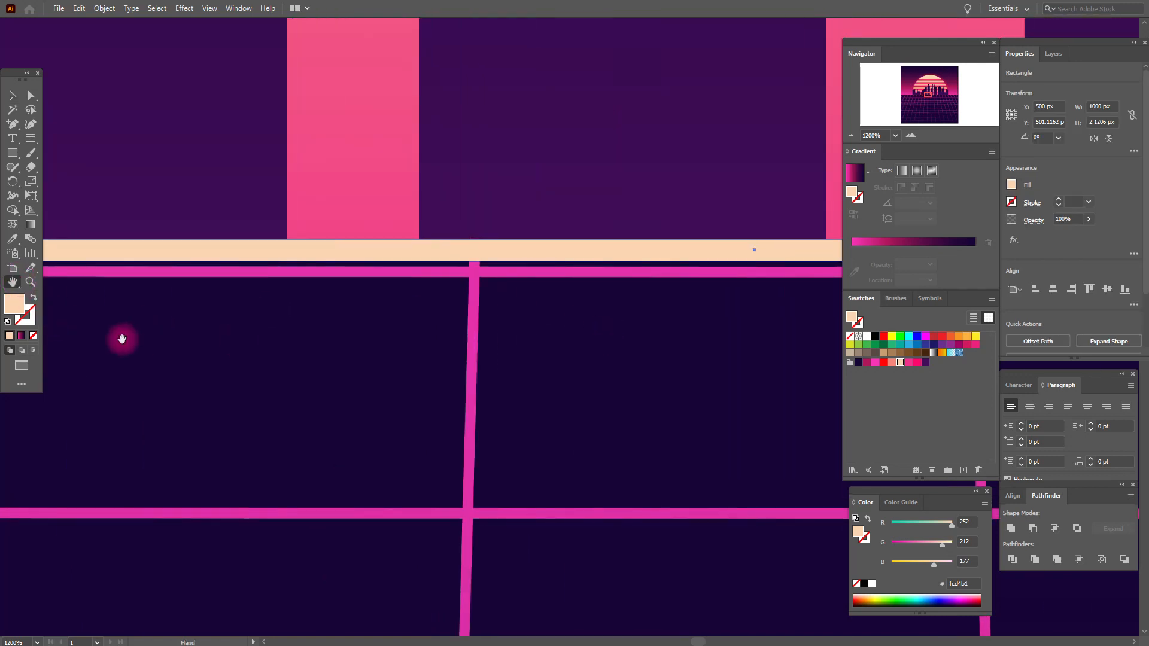
click(12, 95)
click(790, 251)
click(754, 260)
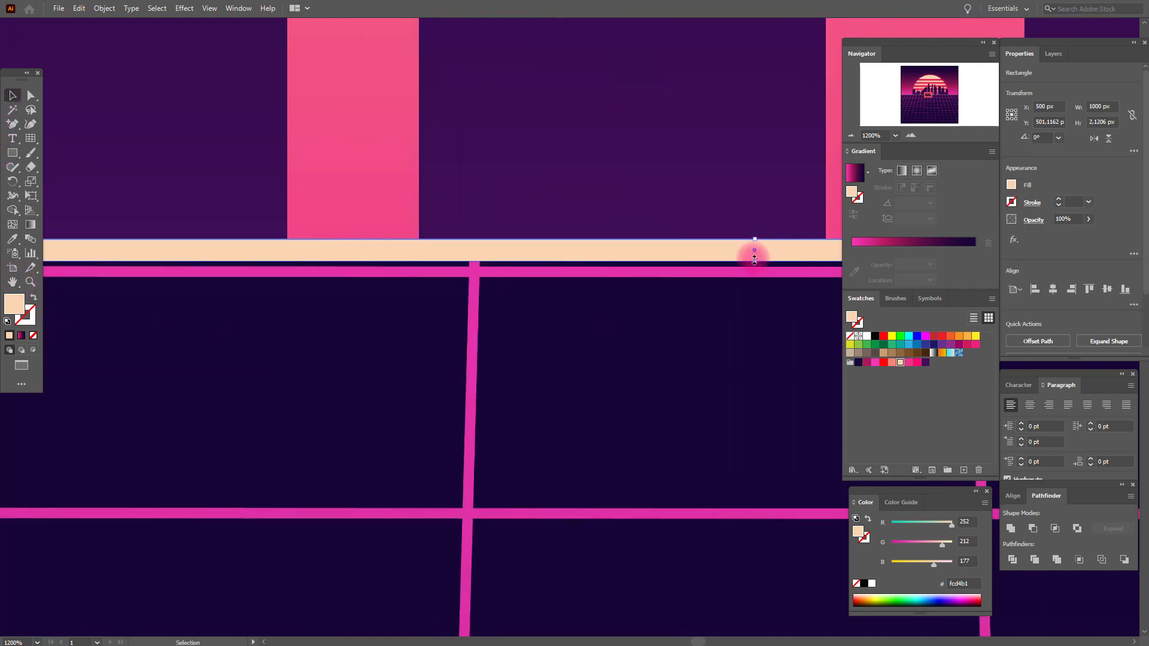
drag(754, 259, 754, 234)
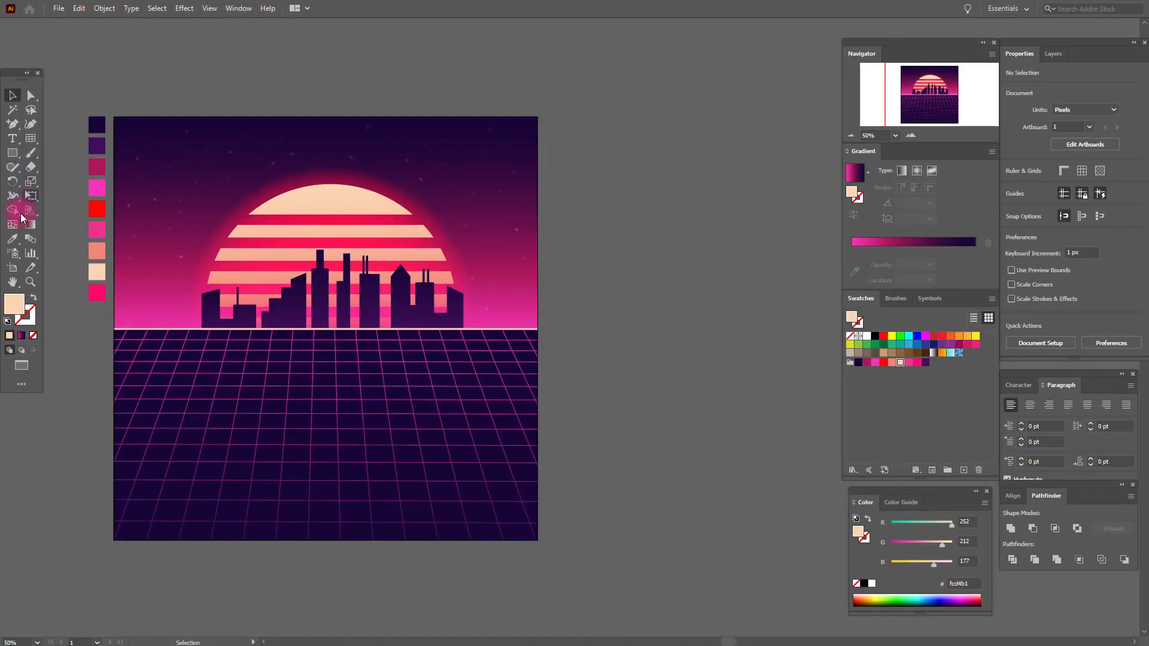
Draw a circle about 707 px in diameter beside the artboard
click(14, 245)
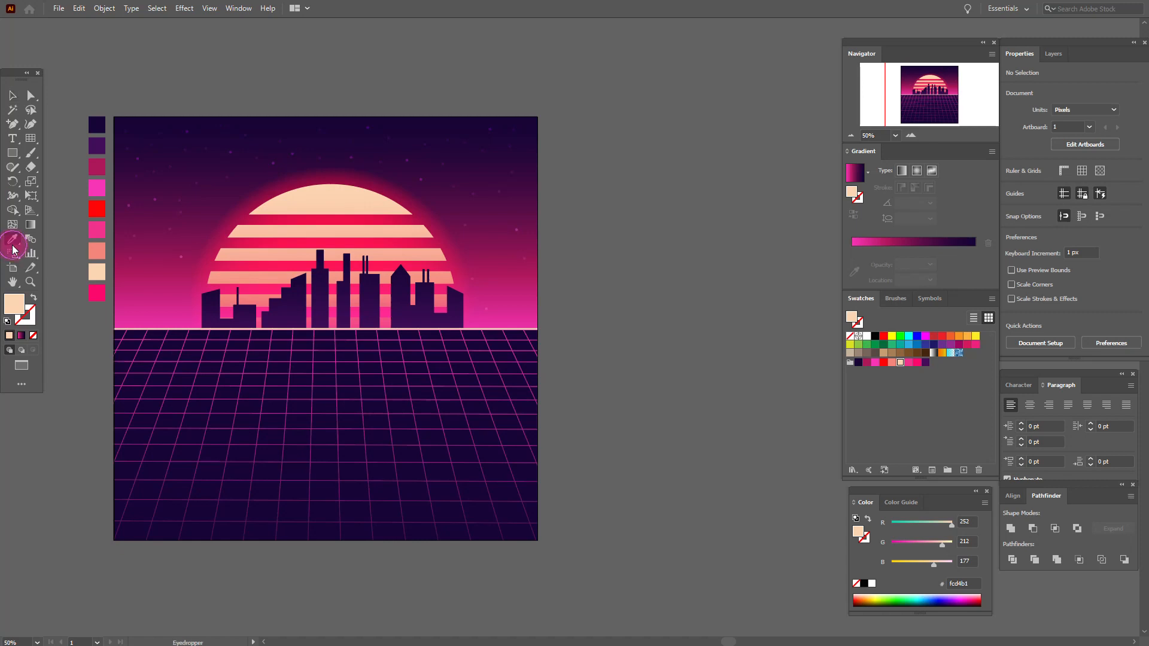
drag(14, 158, 36, 177)
drag(577, 214, 876, 513)
Fill the circle with a radial gradient from pink to dark navy, removing the middle crimson stop
click(860, 173)
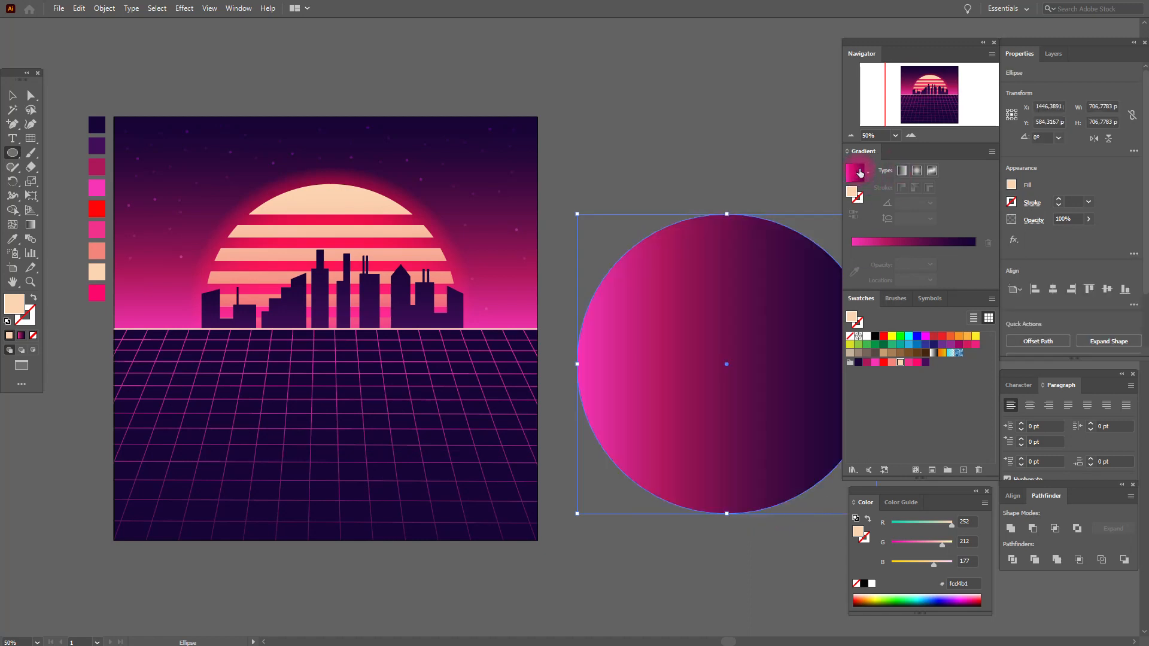
click(917, 171)
drag(888, 281, 838, 270)
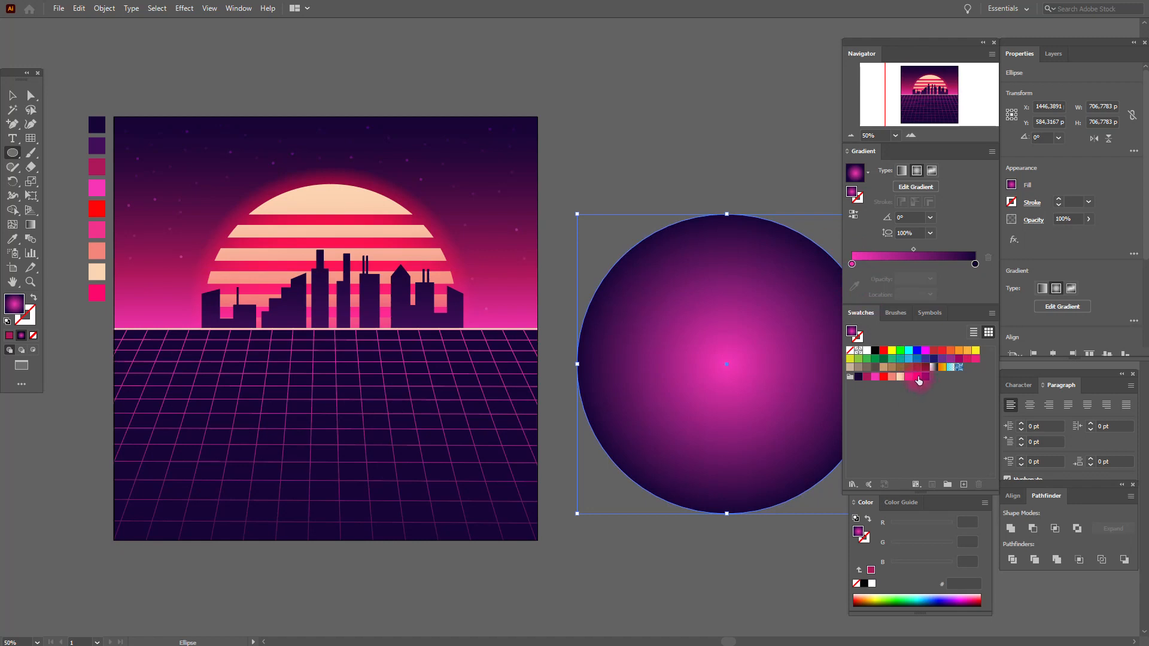
Recolour the circle's centre gradient stop with the palette's hot pink fc0369 and shift the gradient midpoint to about 52%
click(852, 264)
click(855, 286)
click(97, 292)
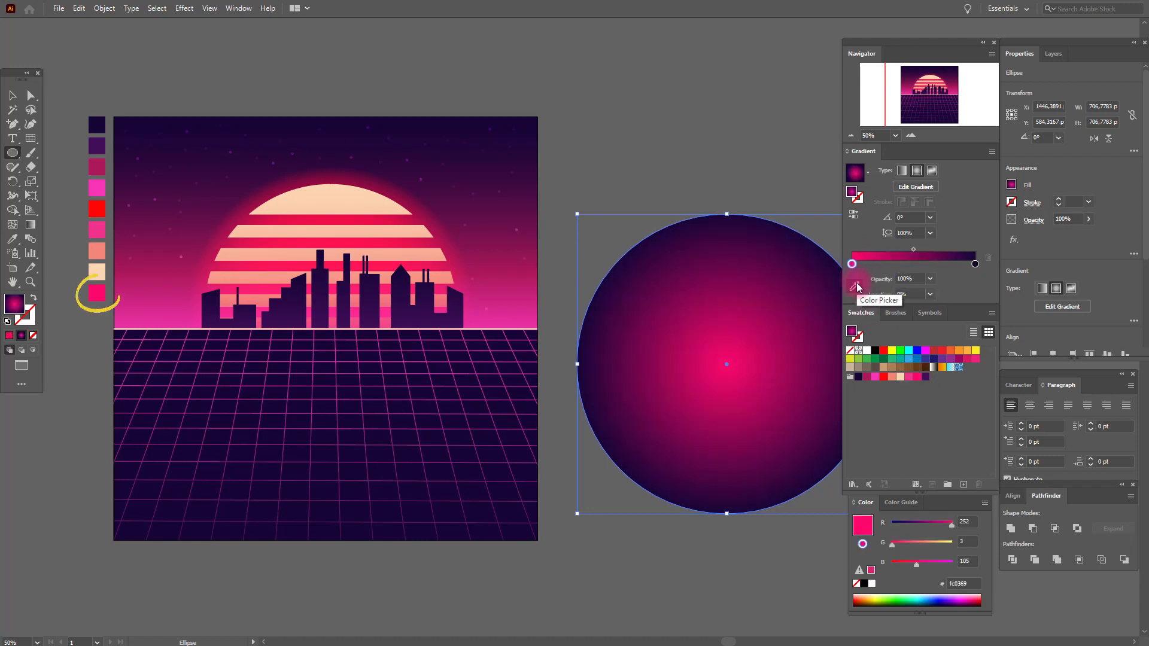
drag(914, 249, 915, 250)
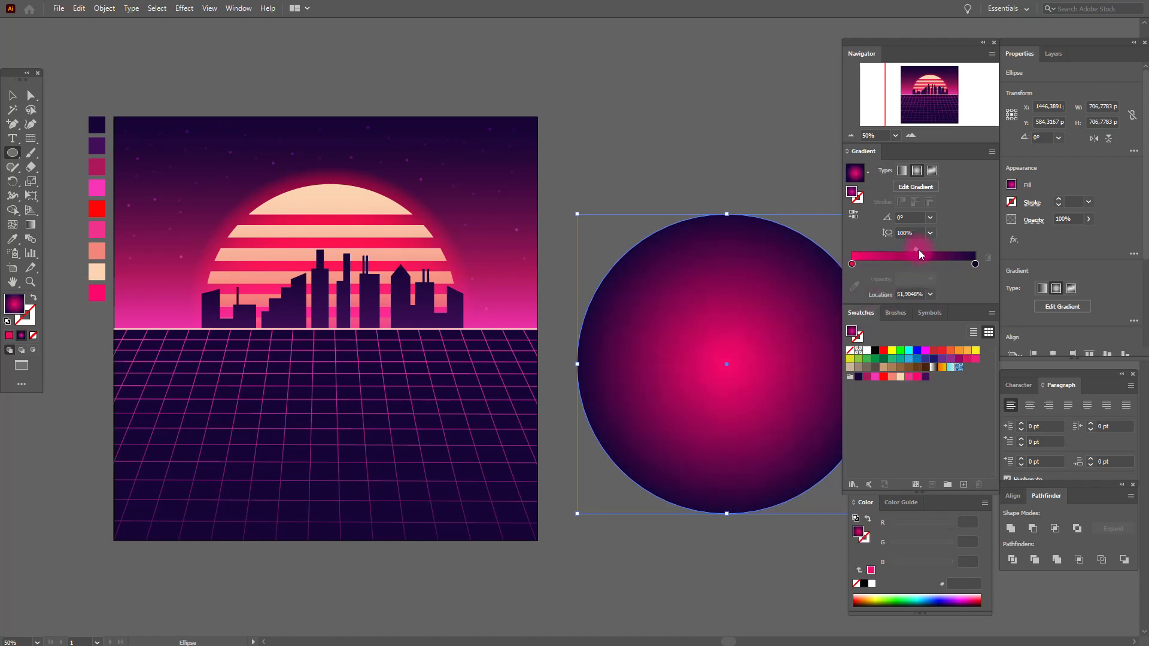
Set the circle's blend mode to Screen
click(1037, 221)
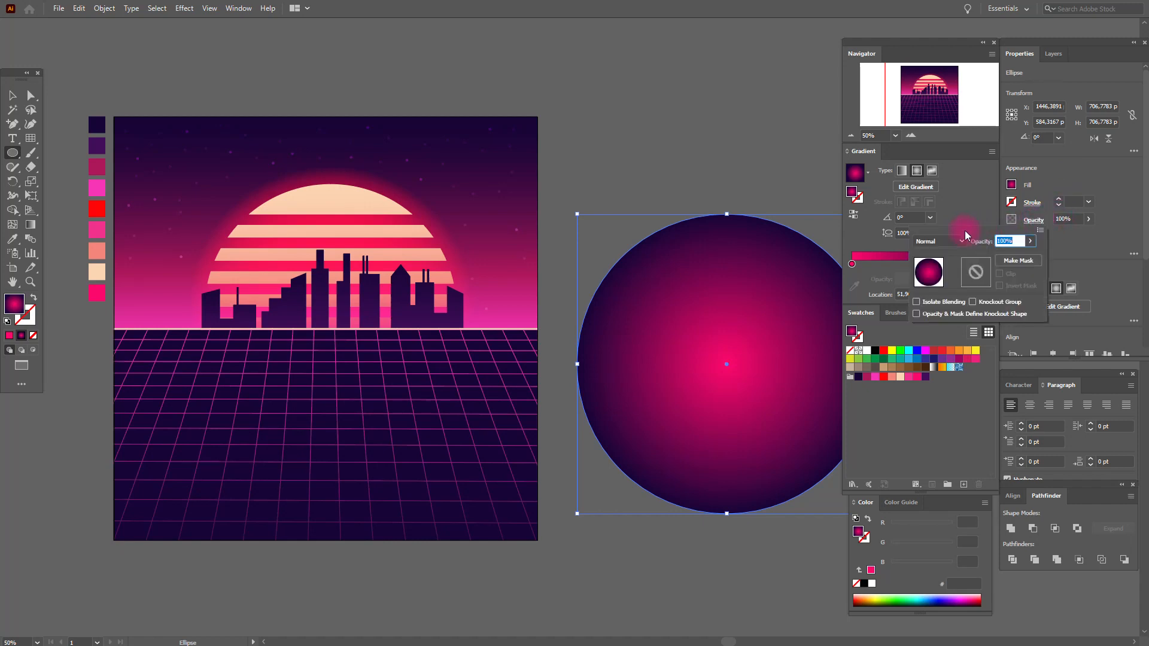
click(943, 242)
click(953, 327)
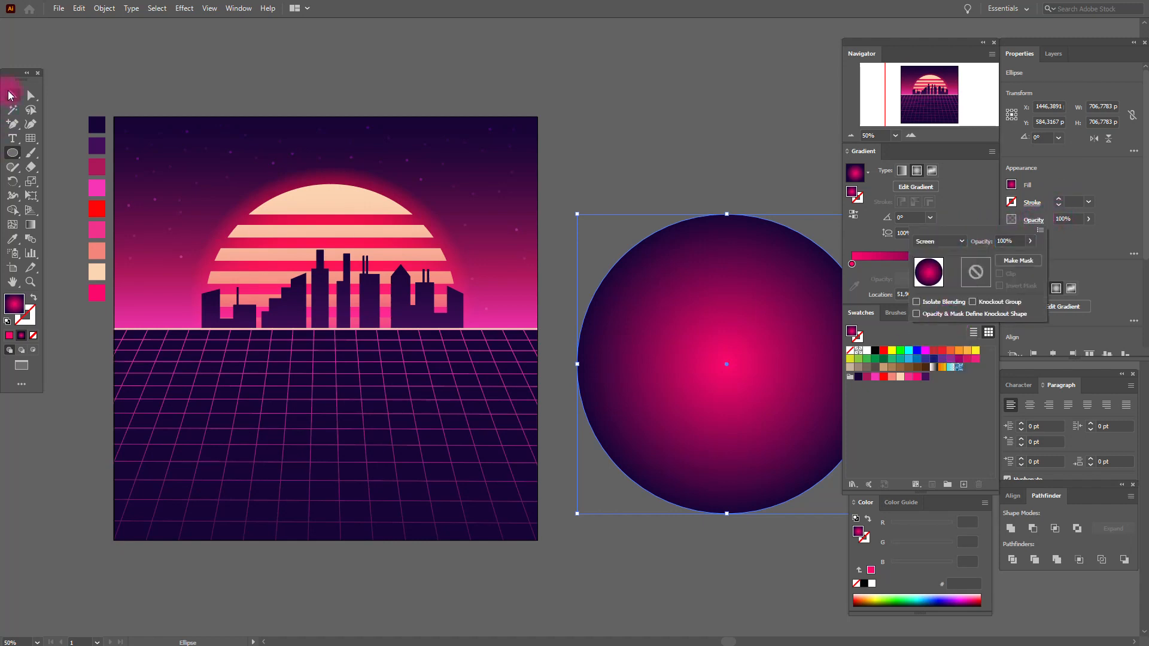
Squash the circle over the grid into an ellipse about 97 px high and make its outer gradient stop black
click(10, 96)
drag(731, 339, 373, 358)
drag(370, 231, 360, 441)
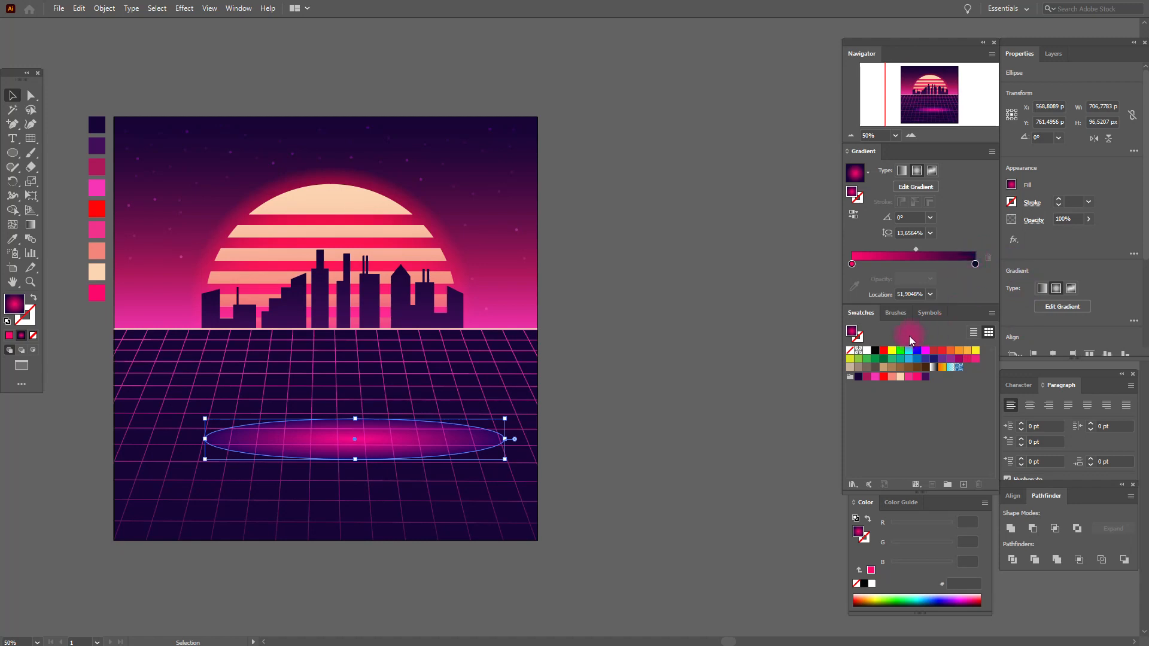
drag(875, 350, 975, 264)
Resize the glow ellipse to about 968 px wide and 45 px high, centred on the horizon line
drag(372, 441, 333, 330)
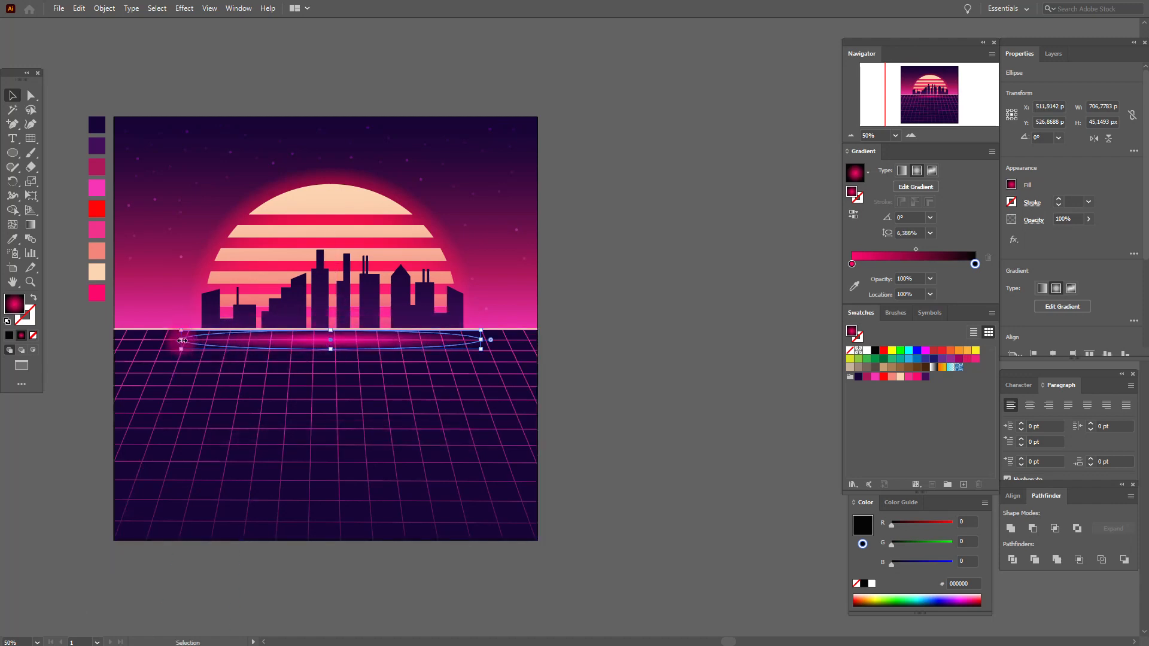
drag(181, 339, 529, 353)
drag(370, 347, 371, 331)
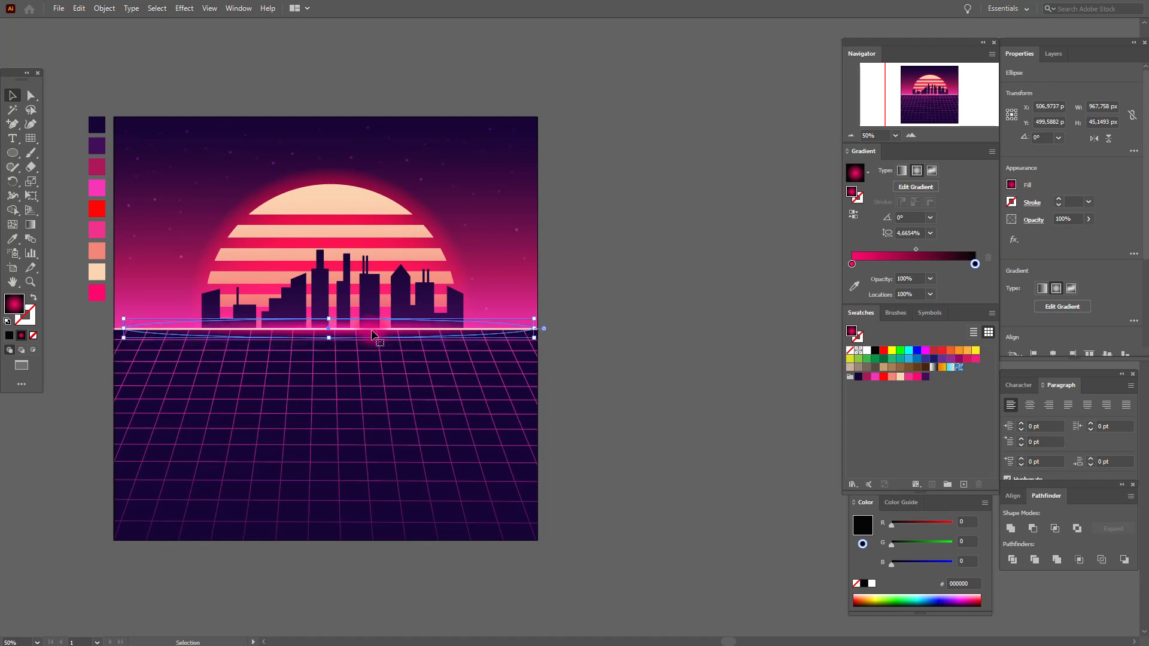
click(612, 332)
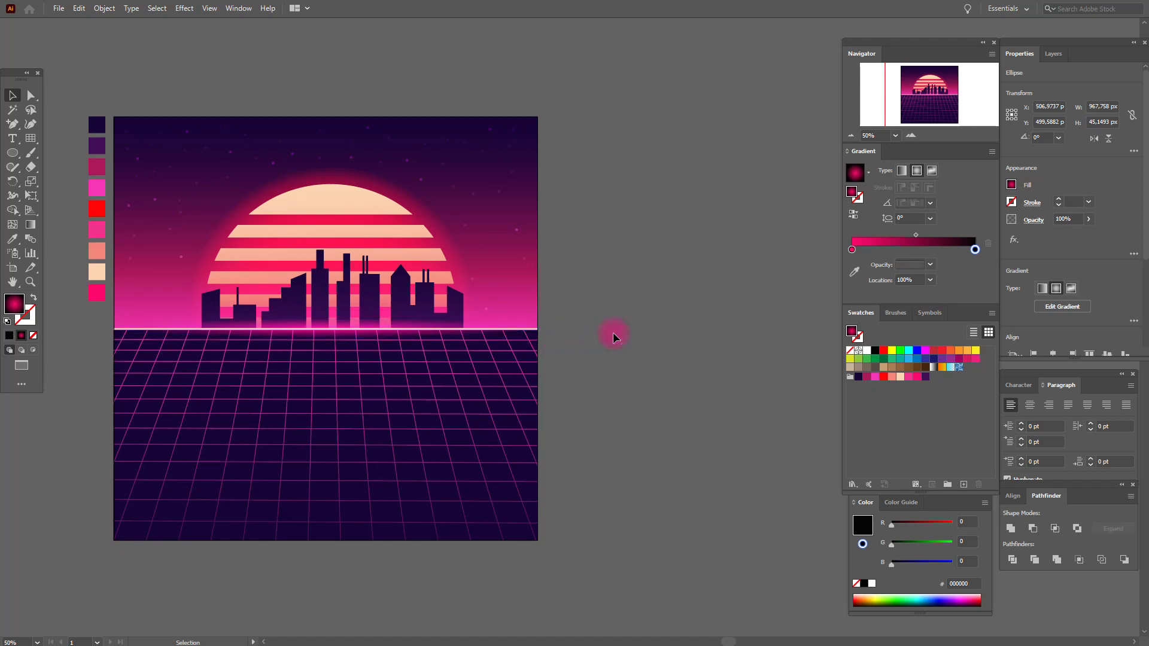
Duplicate the horizon glow, shrink the copy to about 287 by 13 px on a lower horizontal grid line, and set its opacity to 30%
click(391, 328)
key(ctrl+c)
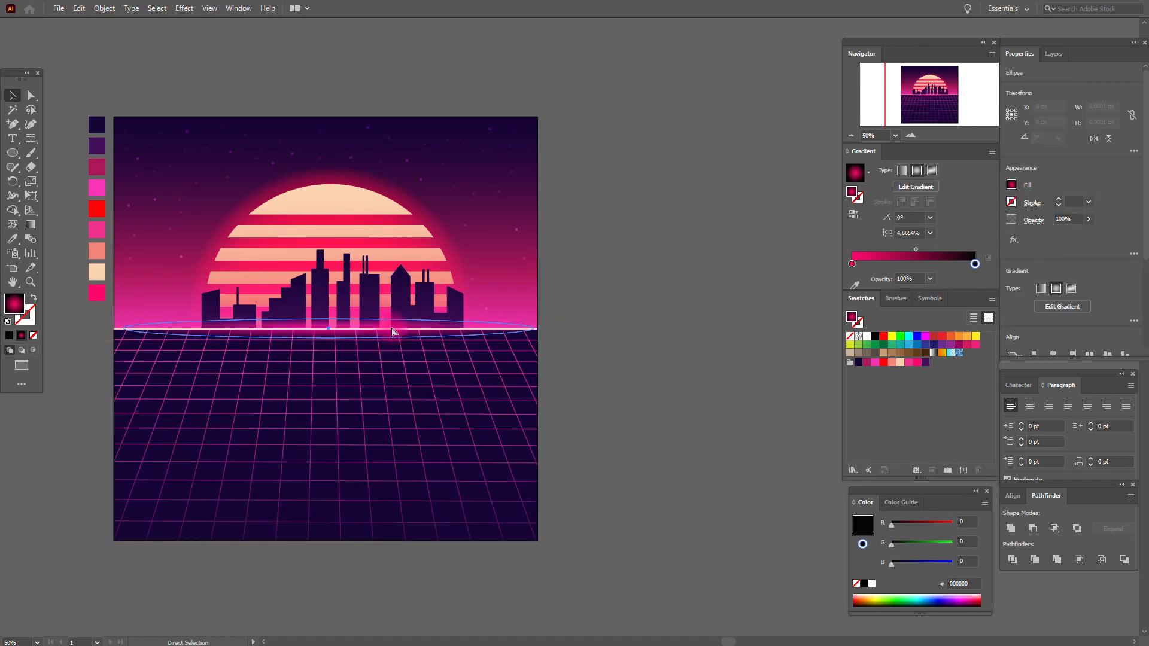
key(ctrl+v)
drag(620, 323, 267, 479)
click(680, 386)
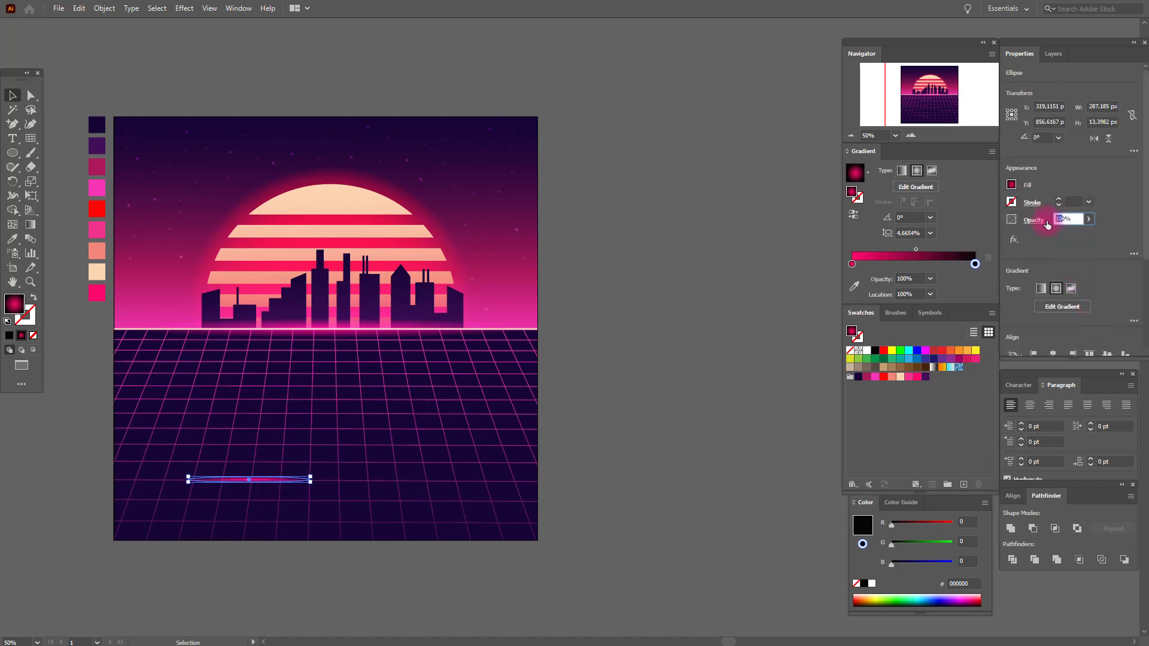
click(785, 226)
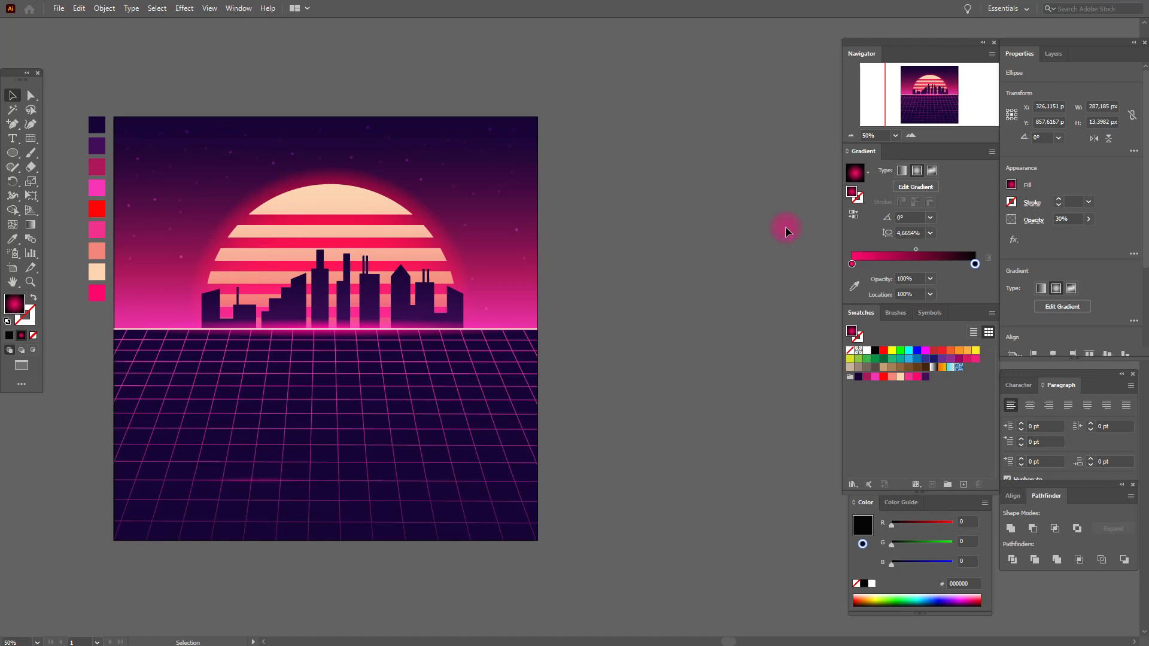
Place copies of the small glow over two other horizontal grid lines, higher up the grid
click(287, 488)
ctrl+click(273, 482)
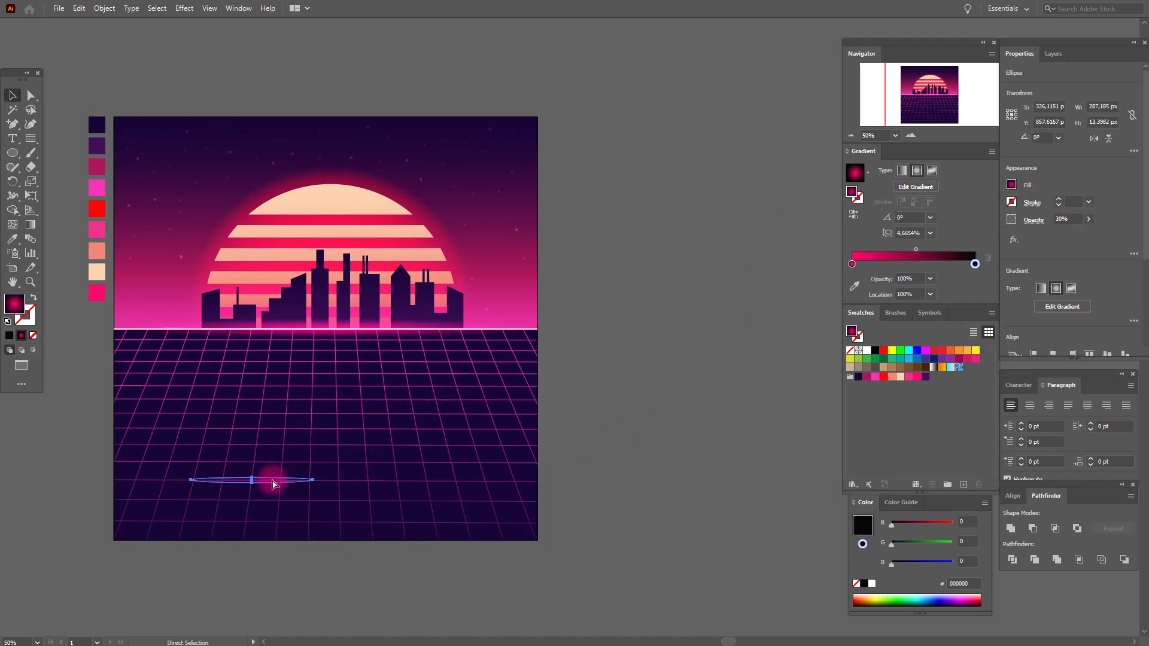
drag(272, 484, 320, 393)
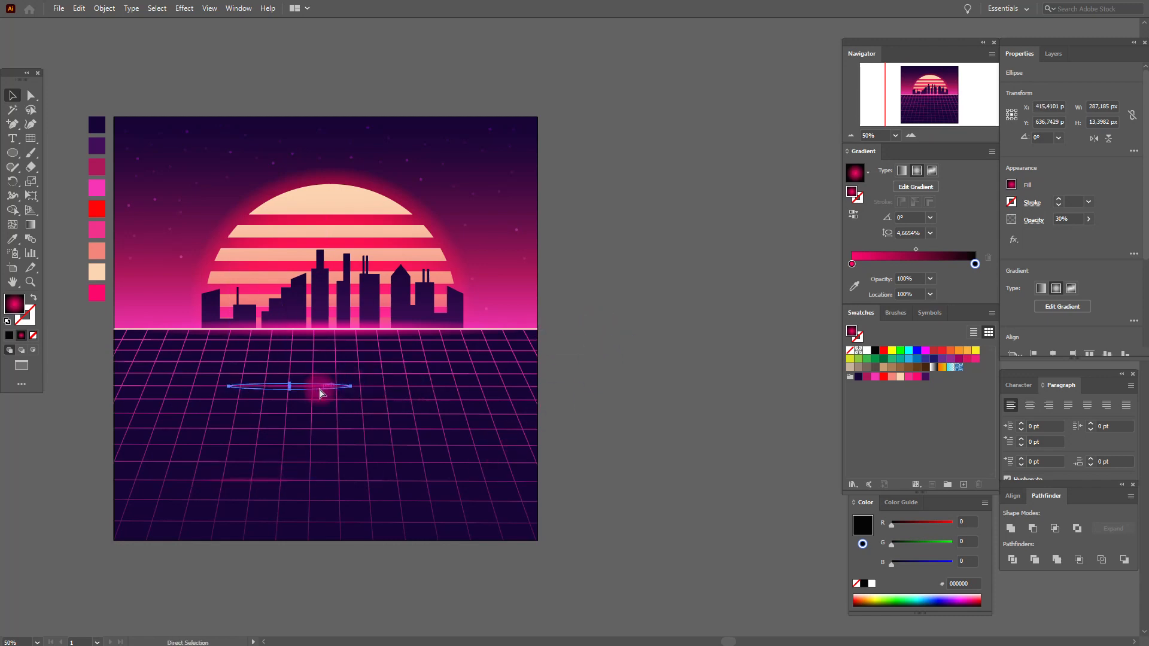
key(ctrl+z)
Make another copy of the small glow, rotate it steeply and align it along a slanted grid line on the grid's right side
mouse_move(596, 334)
mouse_down()
mouse_move(417, 434)
mouse_move(506, 418)
mouse_move(587, 332)
mouse_up()
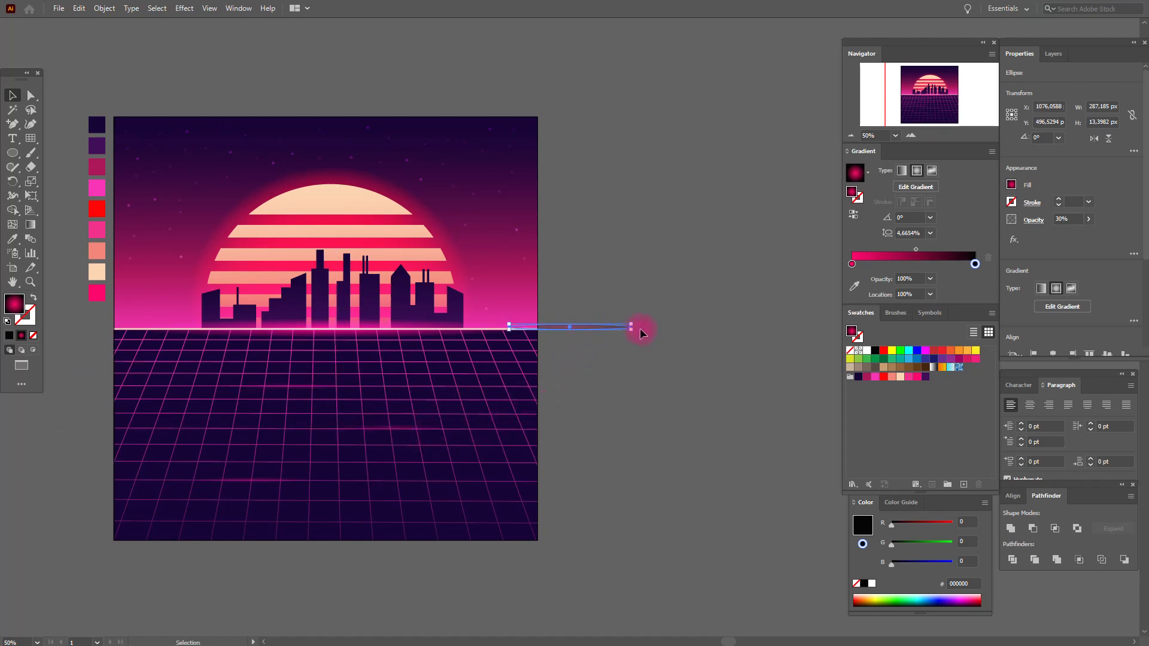
scroll(636, 330, up, 3)
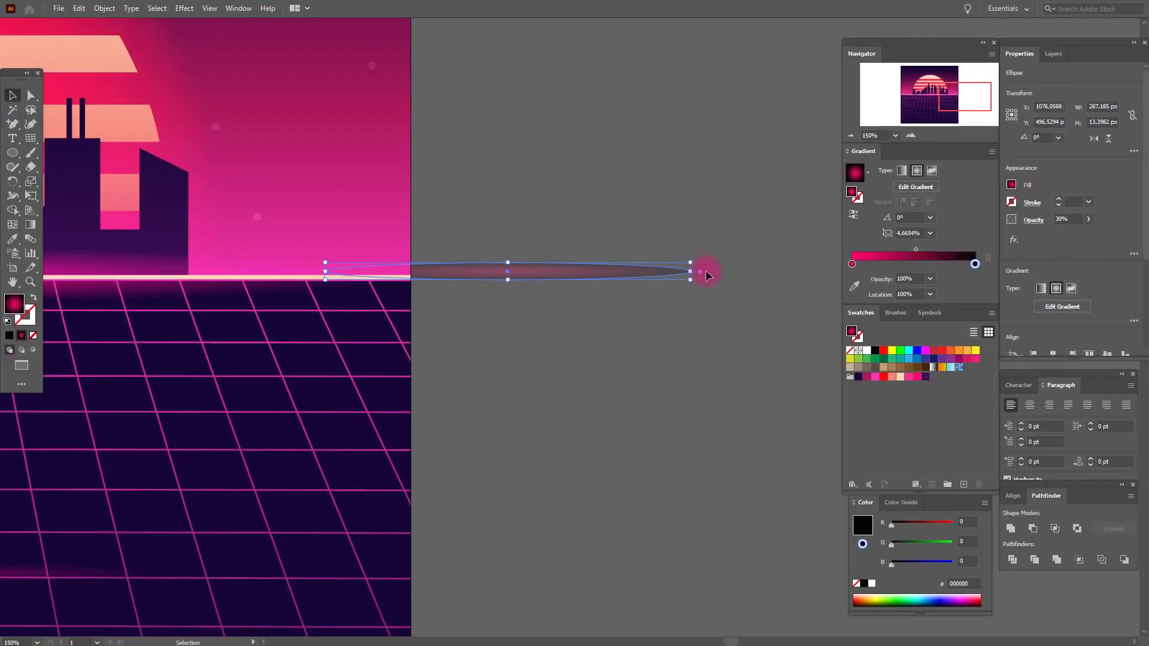
drag(694, 271, 562, 412)
drag(525, 314, 193, 498)
drag(244, 623, 258, 619)
click(546, 523)
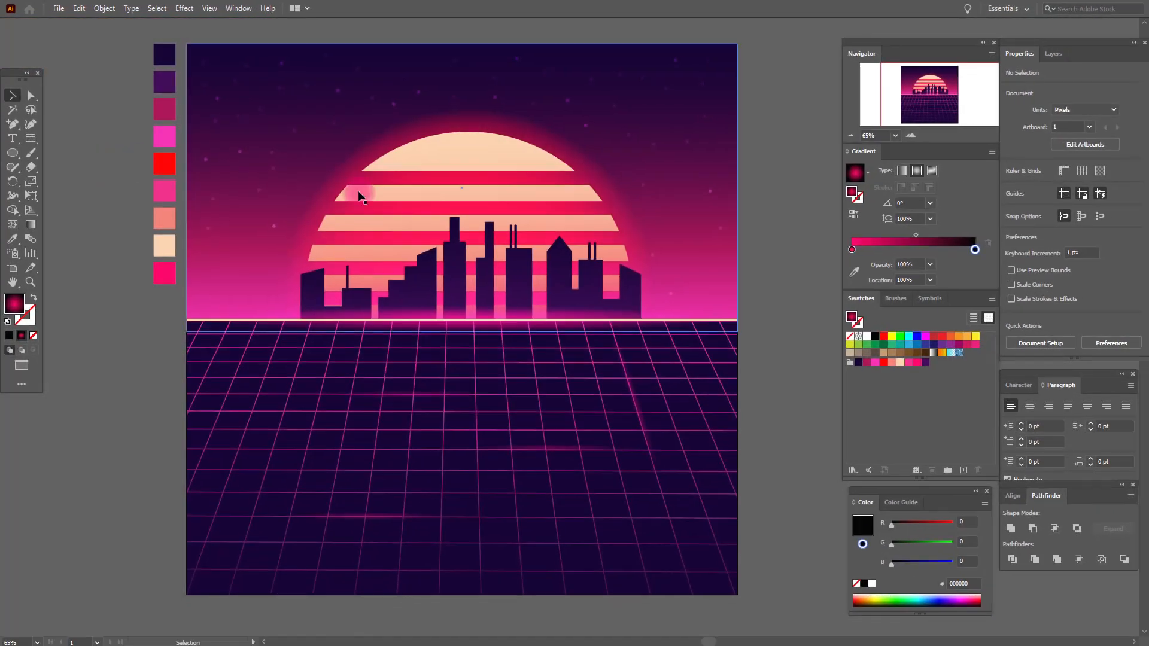
Duplicate the large horizon glow in place and recolour the copy's centre gradient stop red ff0000
key(a)
click(471, 326)
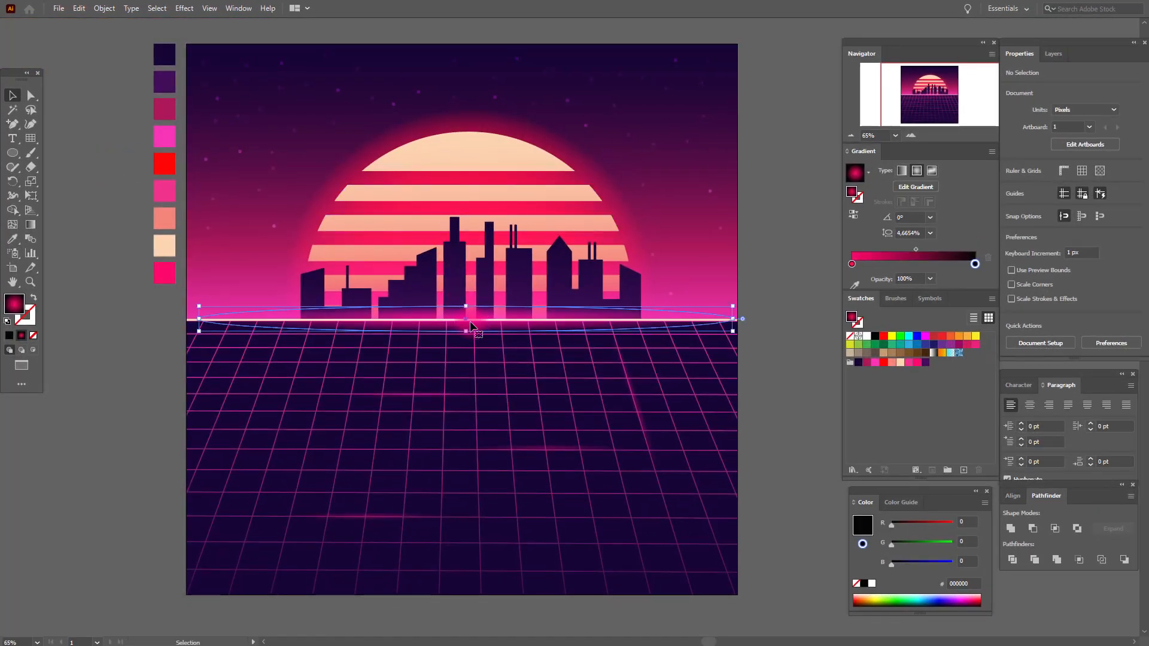
key(ctrl+f)
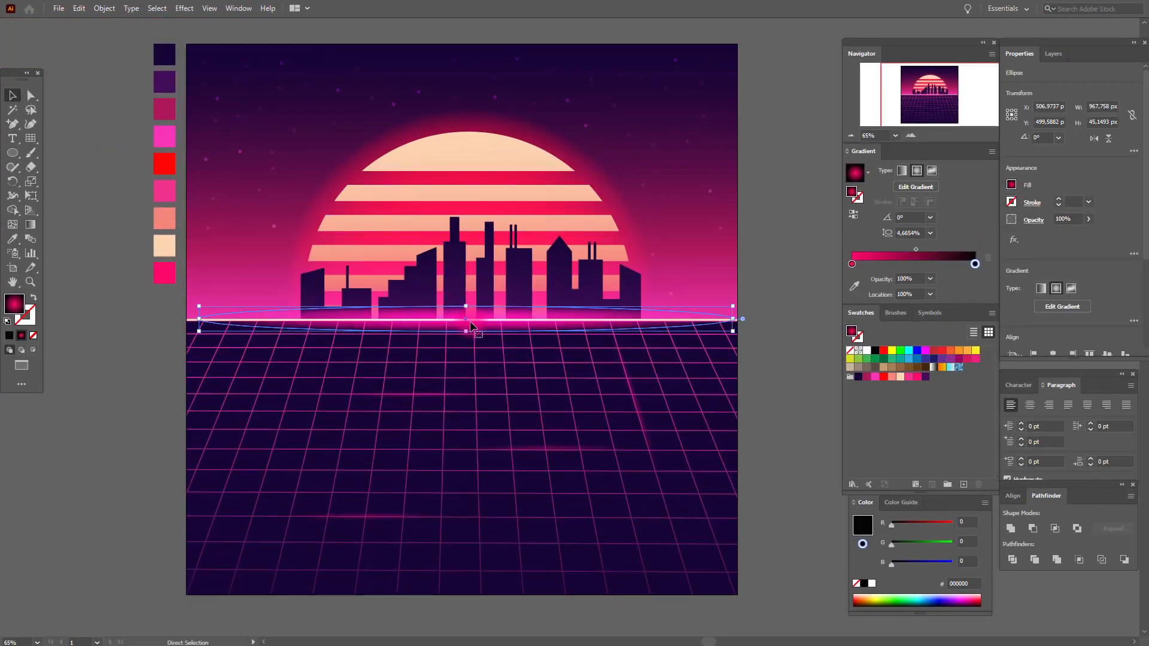
drag(883, 349, 851, 265)
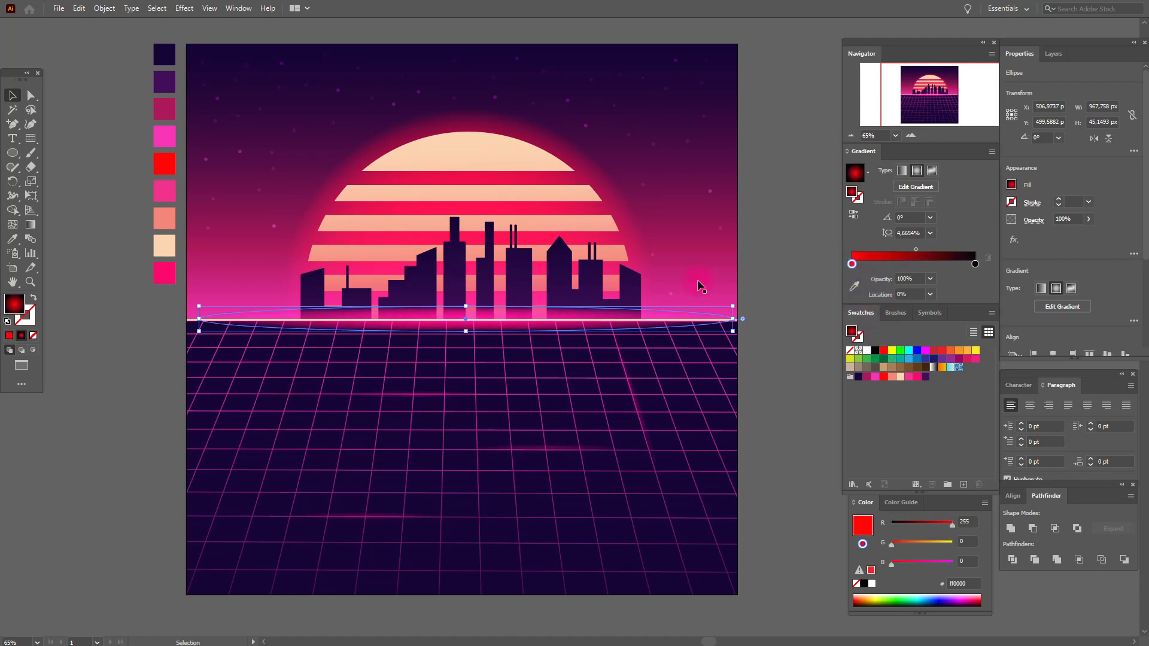
Stretch the red glow ellipse vertically to about 156 px high across the horizon and set its opacity to 30%
drag(464, 307, 466, 281)
drag(467, 332, 465, 367)
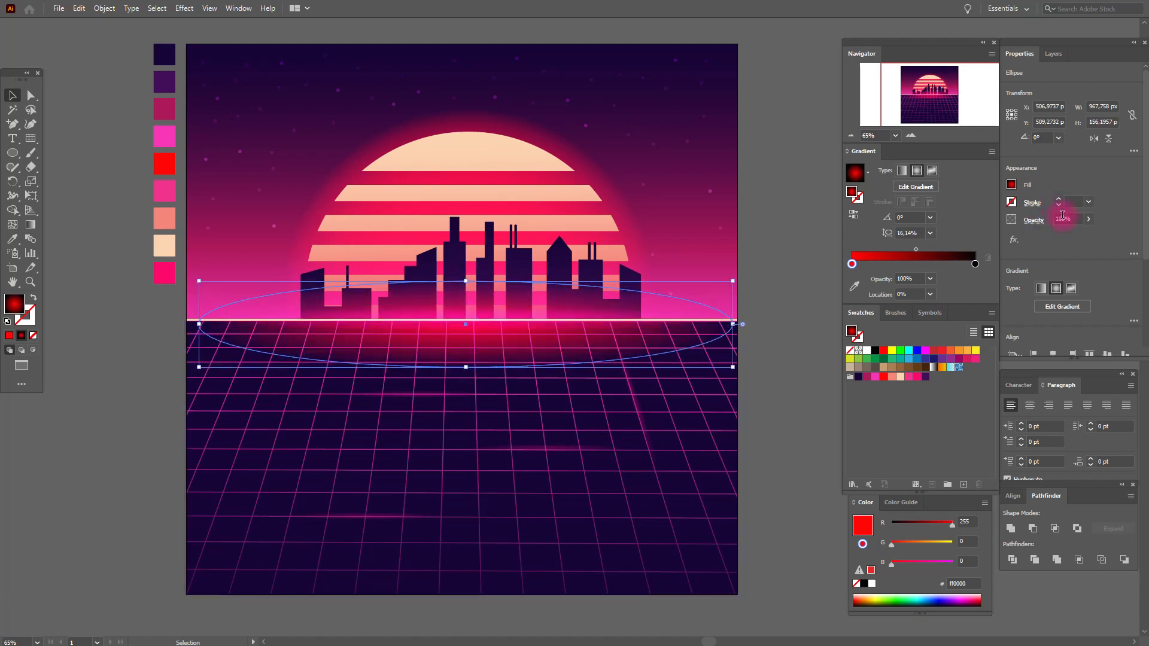
text(30)
key(Return)
click(805, 236)
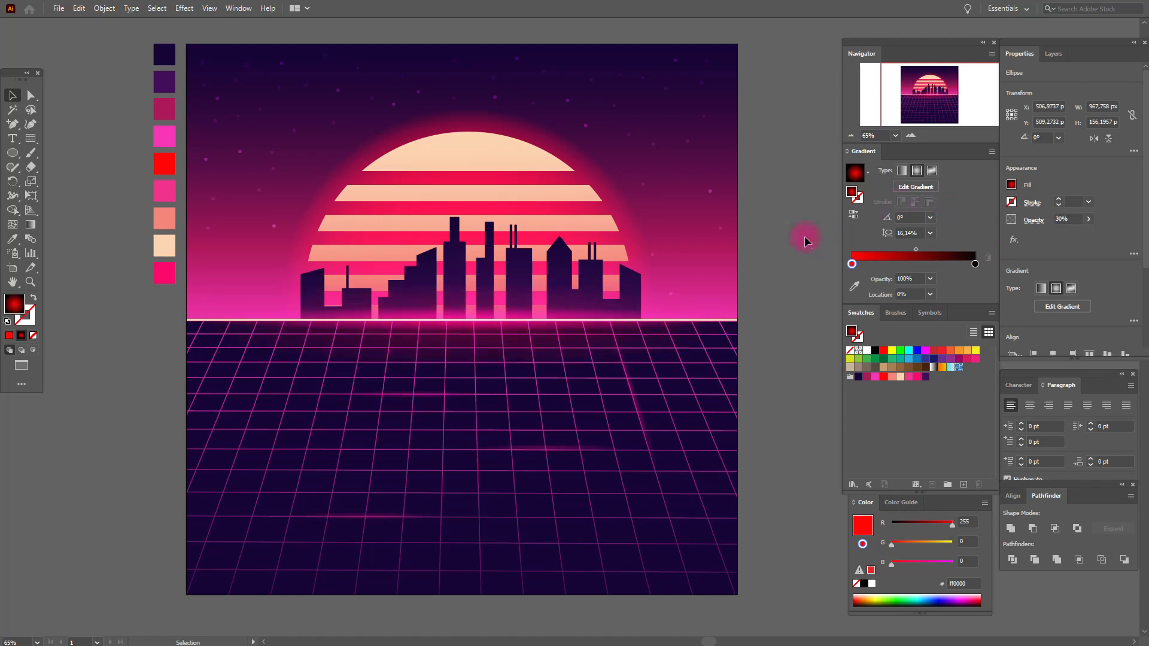
drag(523, 304, 481, 305)
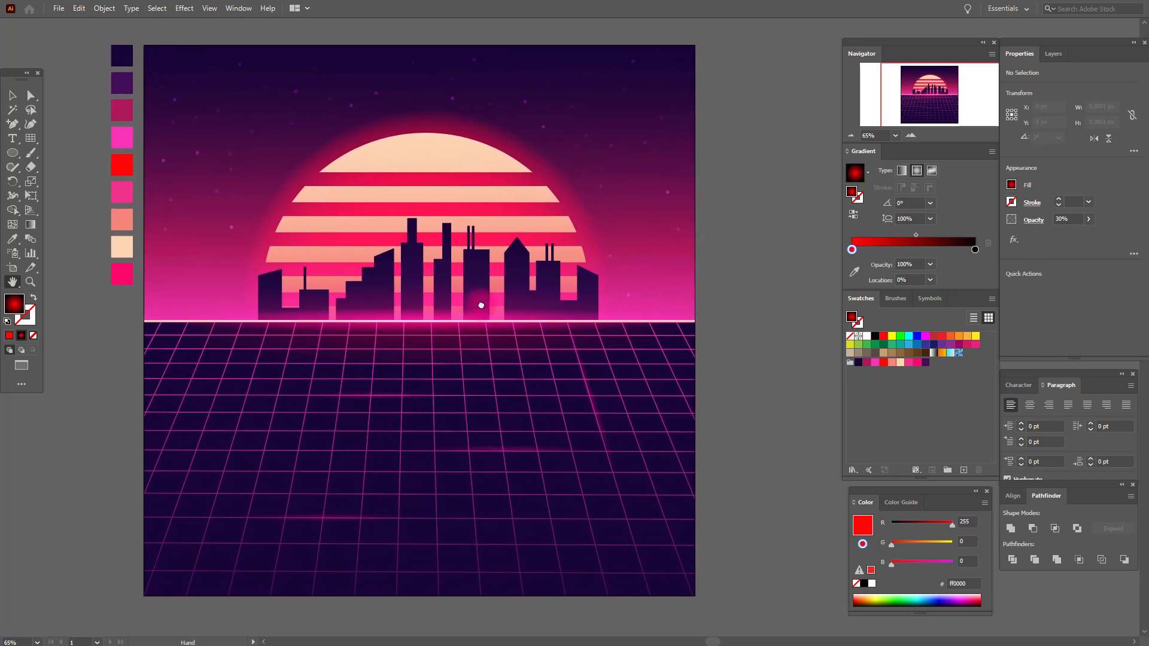